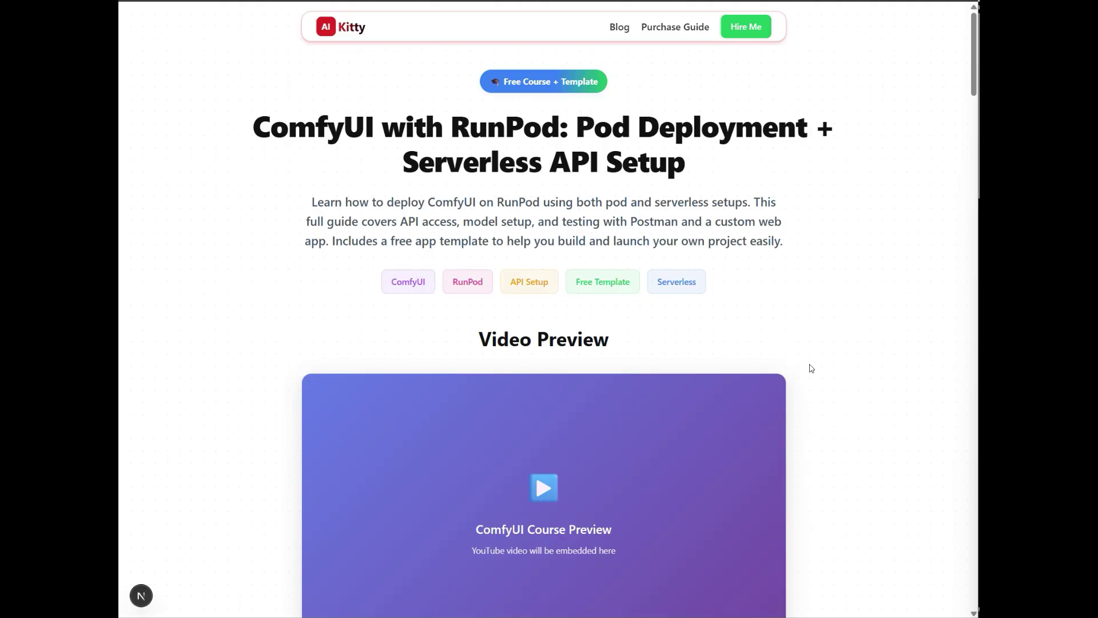
# Scroll down through the pod setup helper guide in Word.
pyautogui.scroll(-3, 827, 355)
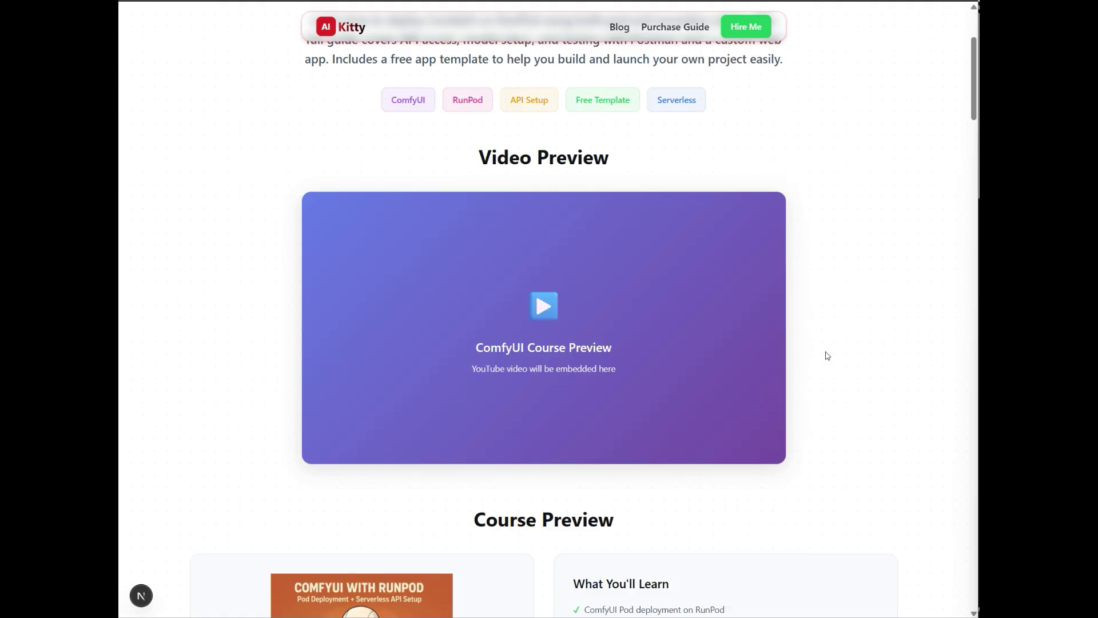
pyautogui.scroll(-5, 827, 355)
pyautogui.scroll(-3, 830, 354)
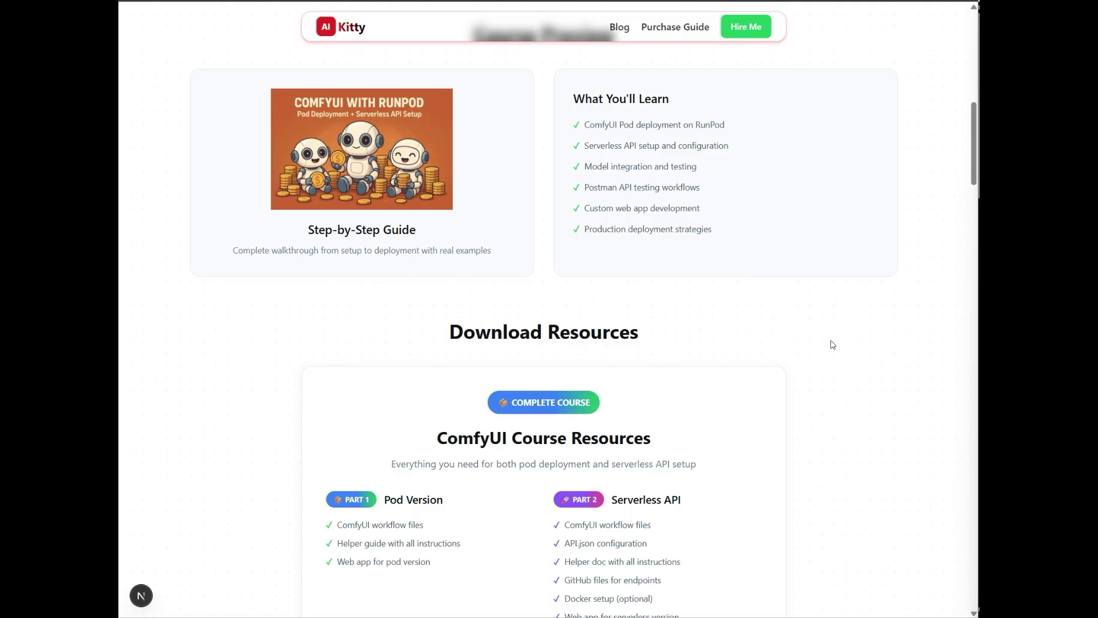
pyautogui.scroll(-3, 833, 343)
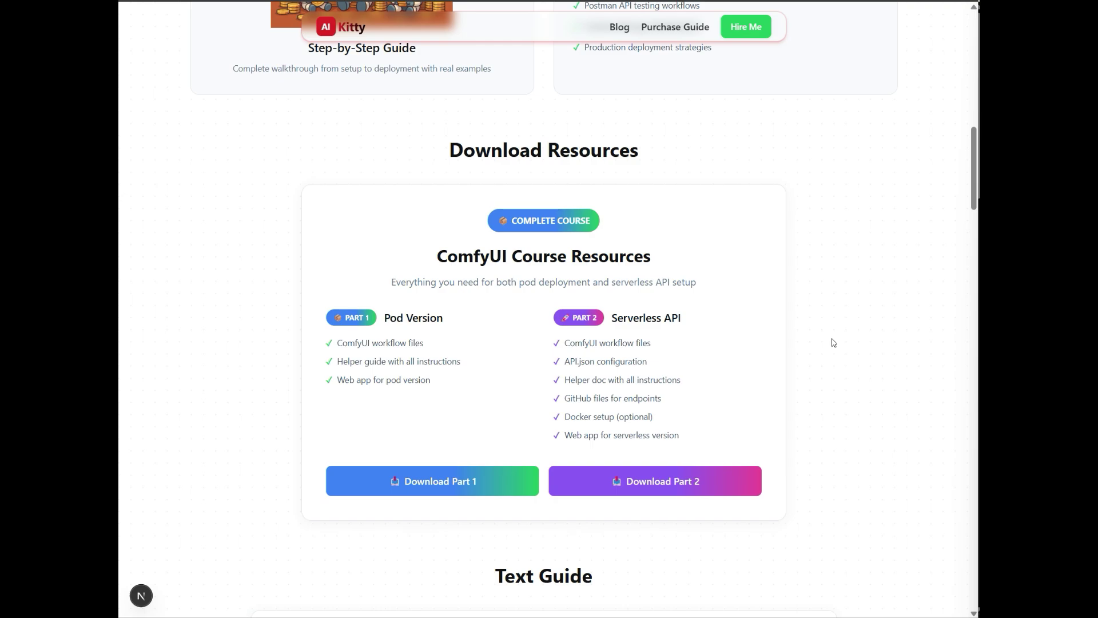
pyautogui.scroll(-1, 833, 342)
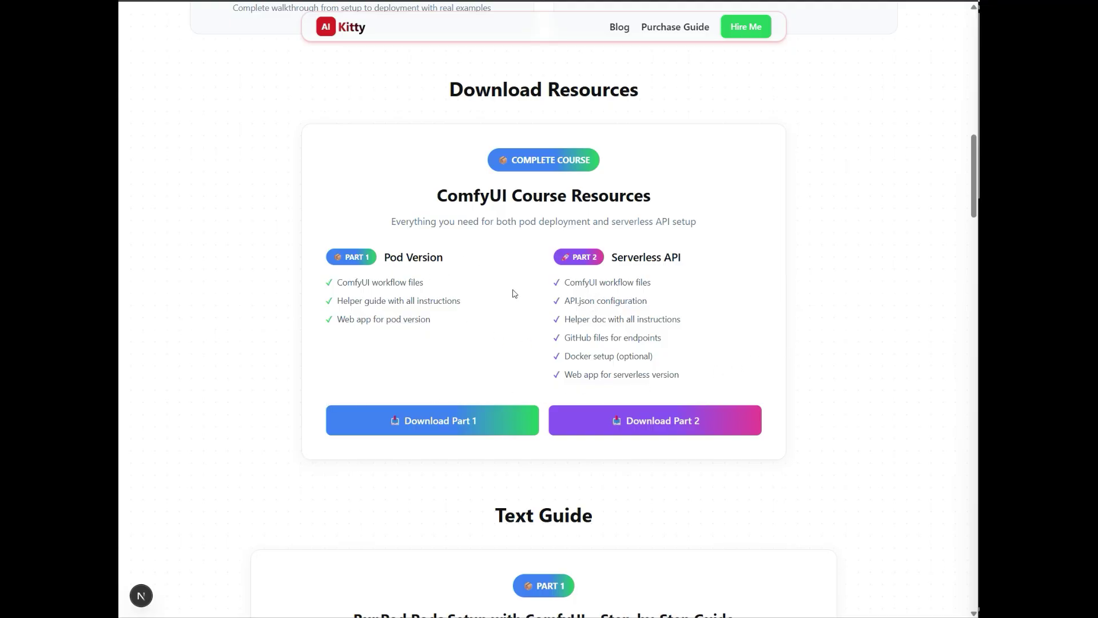
pyautogui.scroll(-6, 512, 294)
# Highlight the guide's PART 1 heading, read on, then switch to the RunPod console home page.
pyautogui.tripleClick(566, 220)
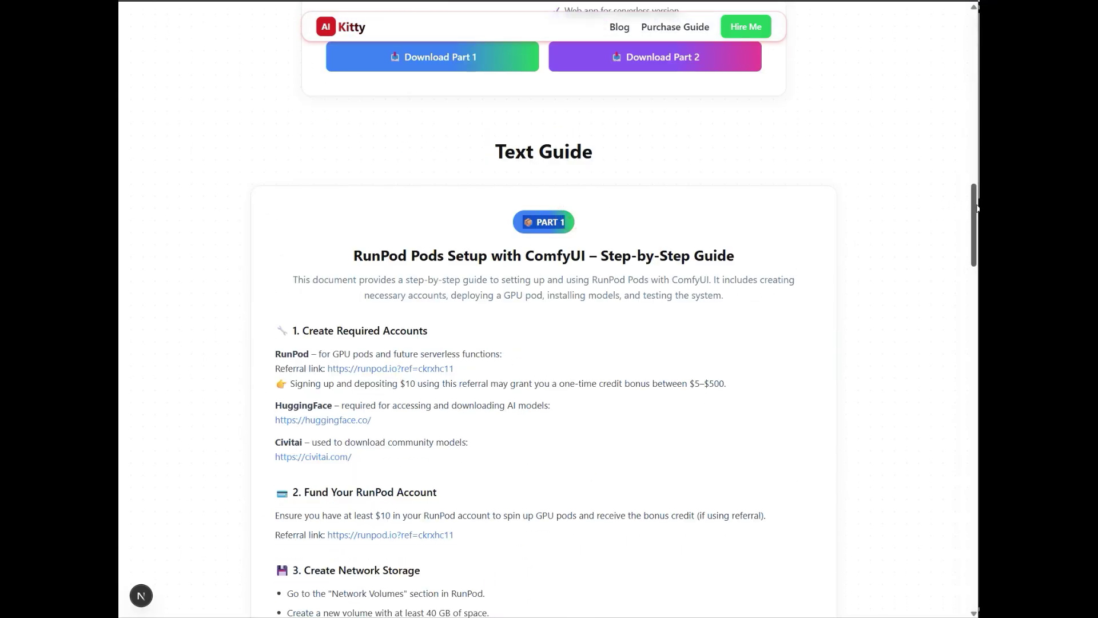
pyautogui.scroll(-20, 975, 209)
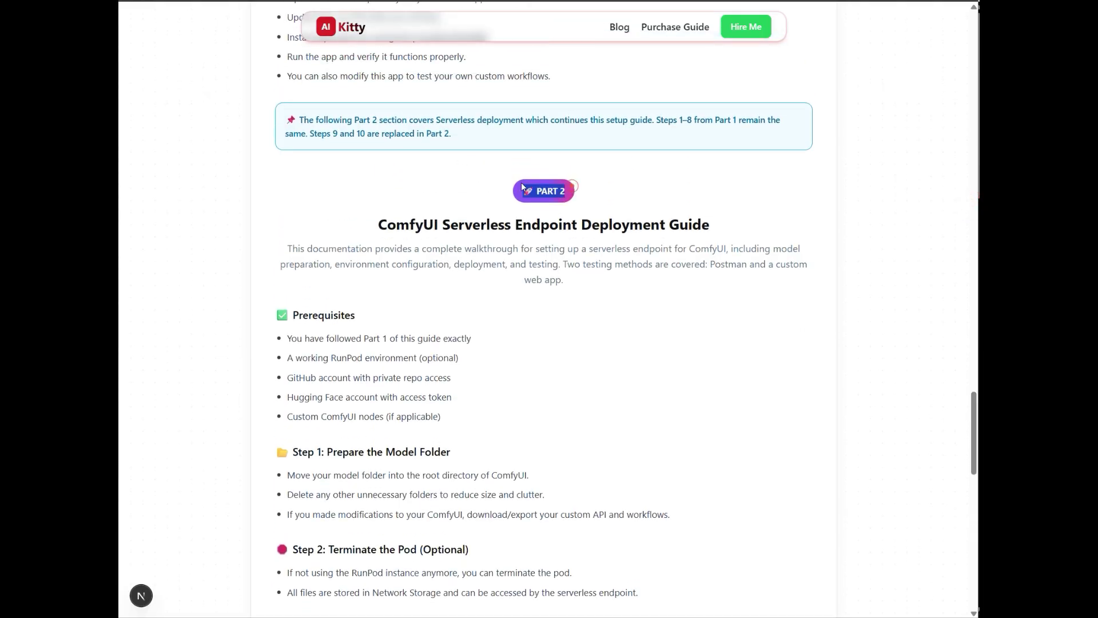
pyautogui.scroll(-6, 612, 392)
pyautogui.scroll(-4, 621, 384)
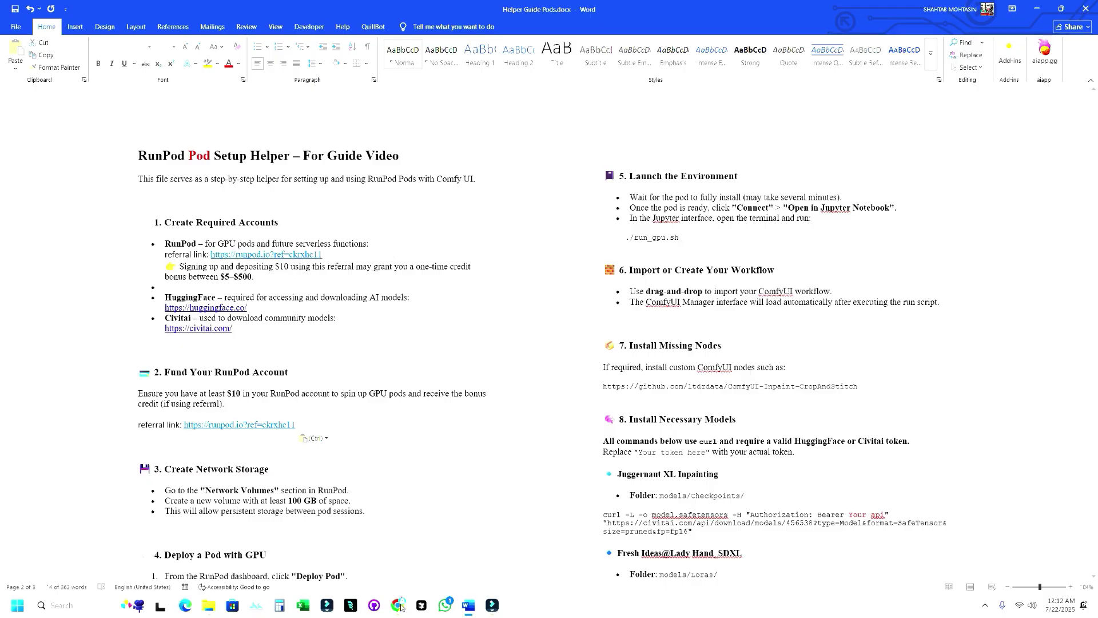
pyautogui.click(397, 605)
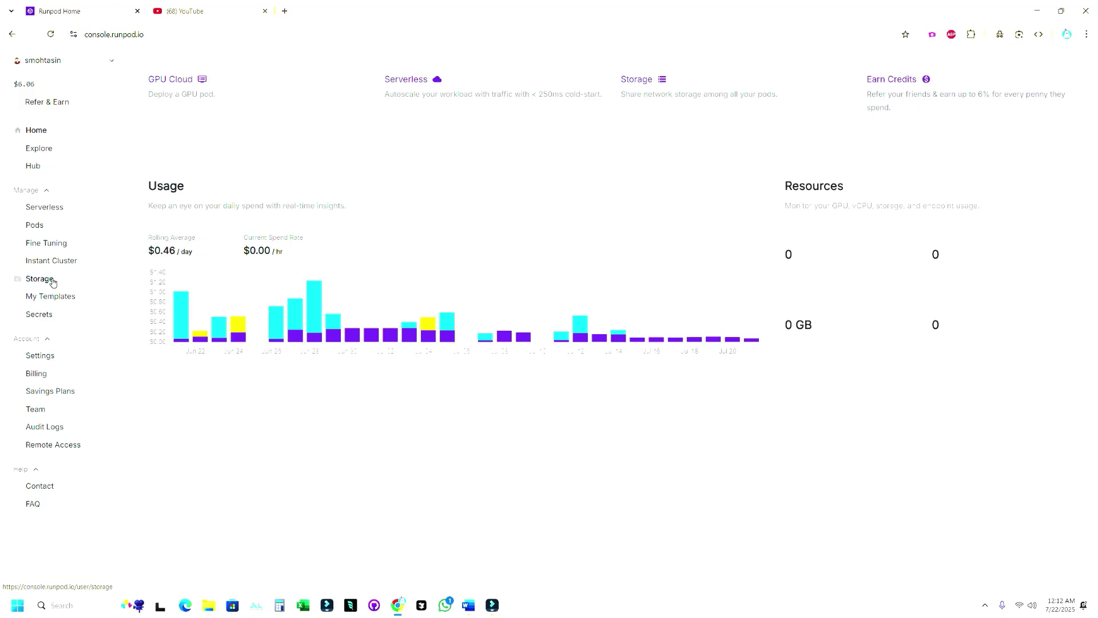
# Start a new network volume from Storage in the EU-RO-1 datacenter.
pyautogui.click(40, 279)
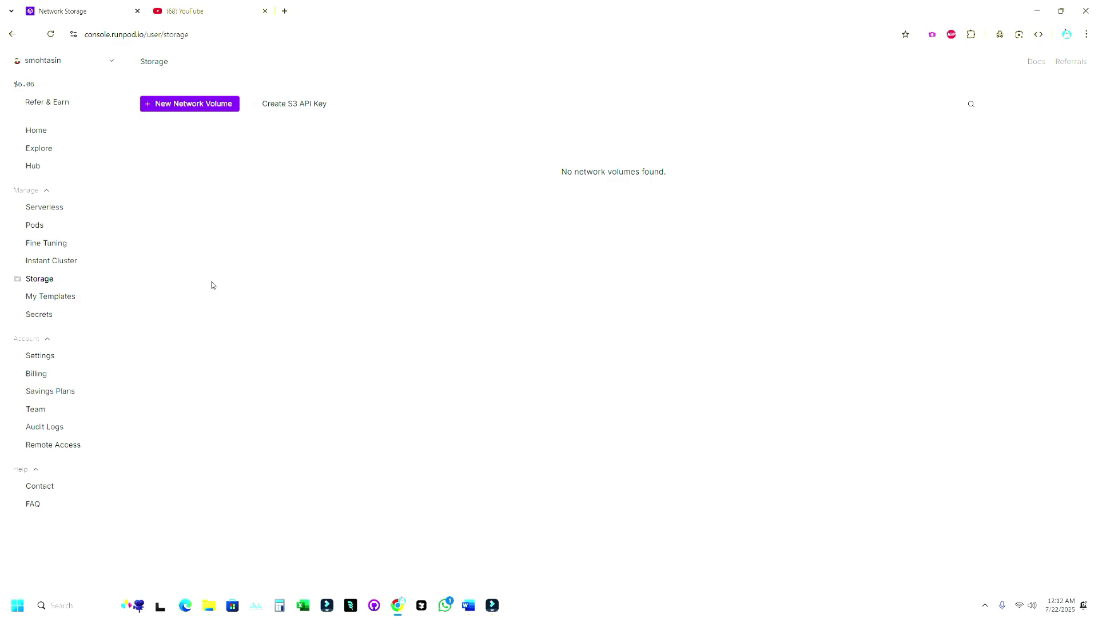
pyautogui.click(183, 104)
pyautogui.click(495, 205)
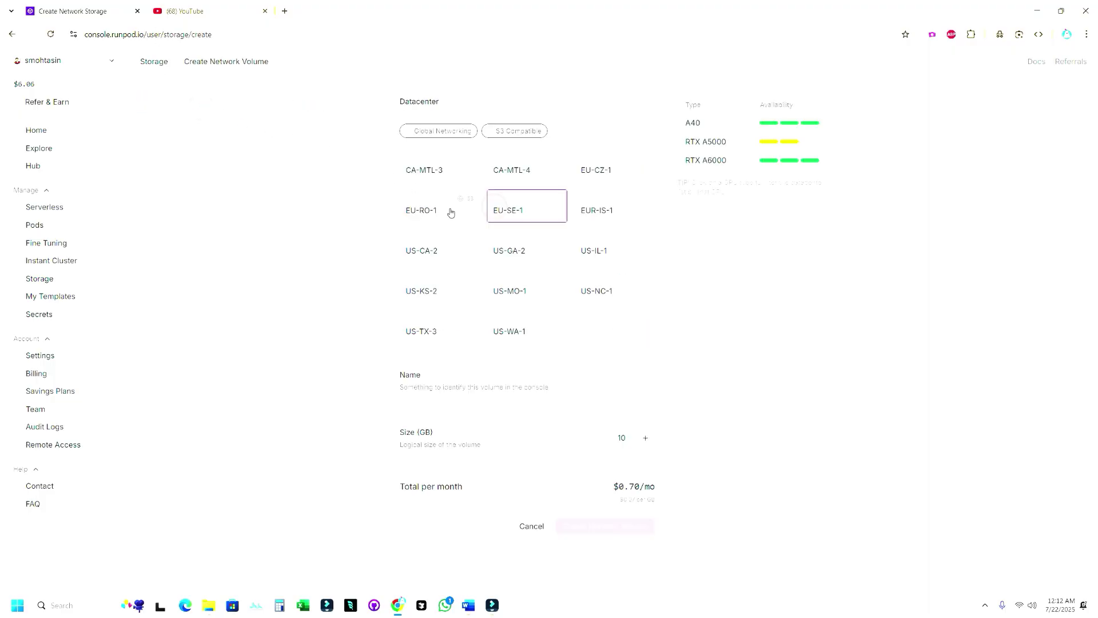
pyautogui.click(446, 209)
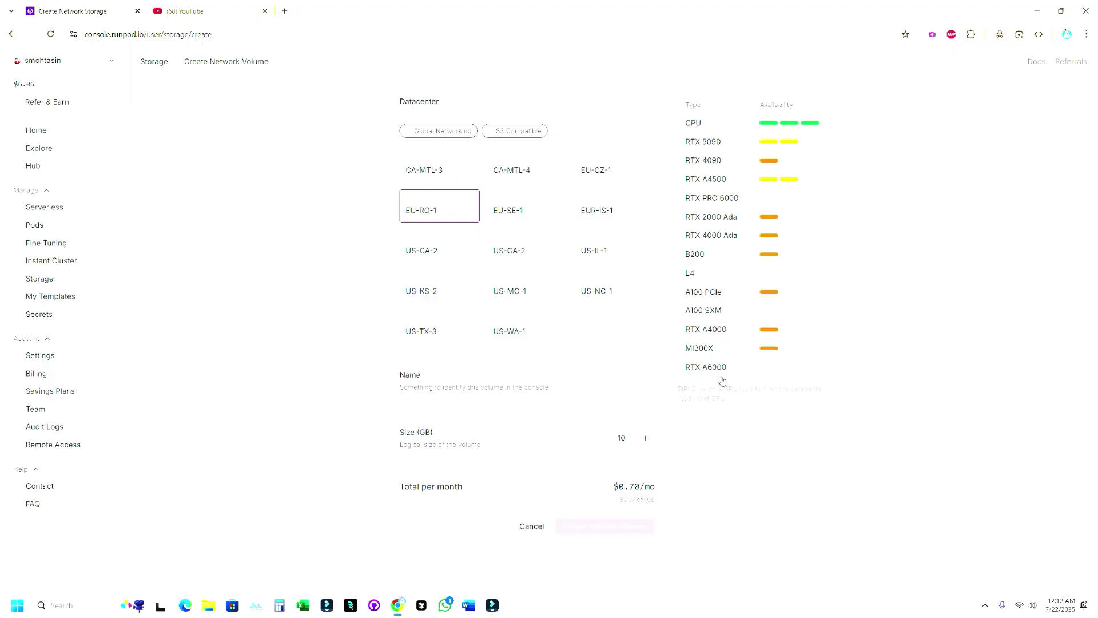
# Name the volume 'test', size it 40 GB, create it and deploy a pod on it.
pyautogui.click(433, 379)
pyautogui.write('test')
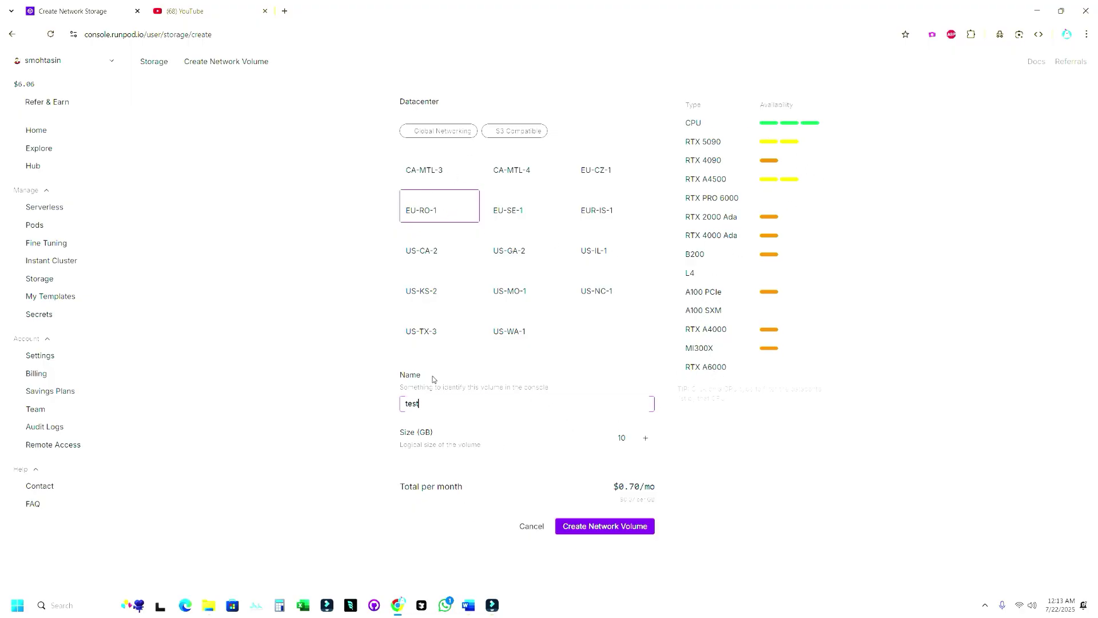
pyautogui.doubleClick(625, 438)
pyautogui.write('40')
pyautogui.click(632, 529)
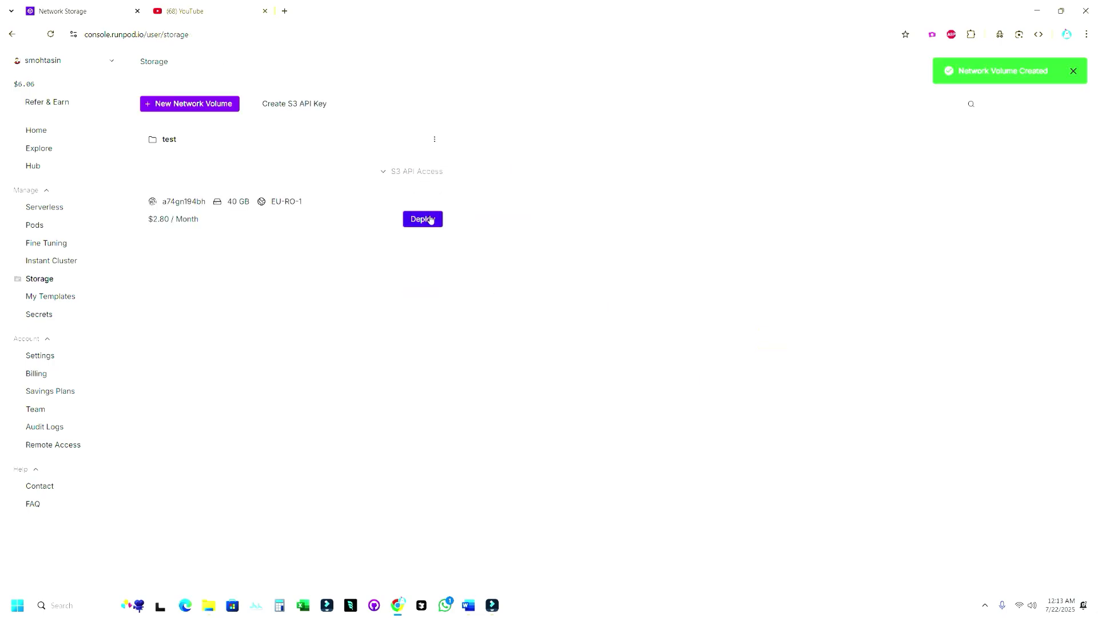
pyautogui.click(424, 221)
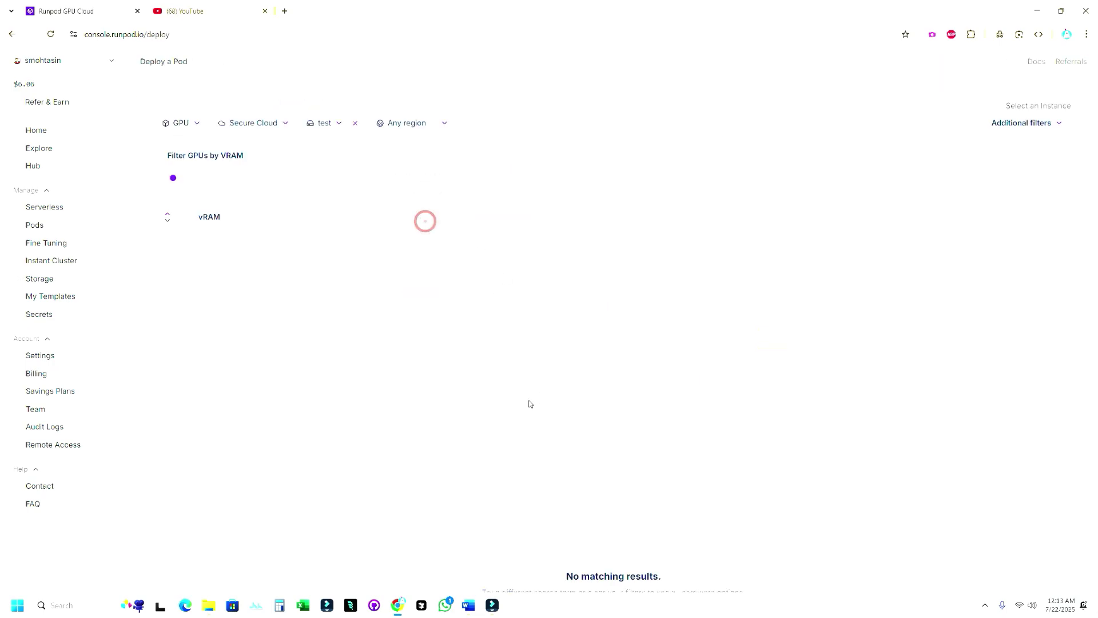
# Choose the RTX A4500 GPU and keep the ComfyUI Manager Permanent Disk template.
pyautogui.click(747, 445)
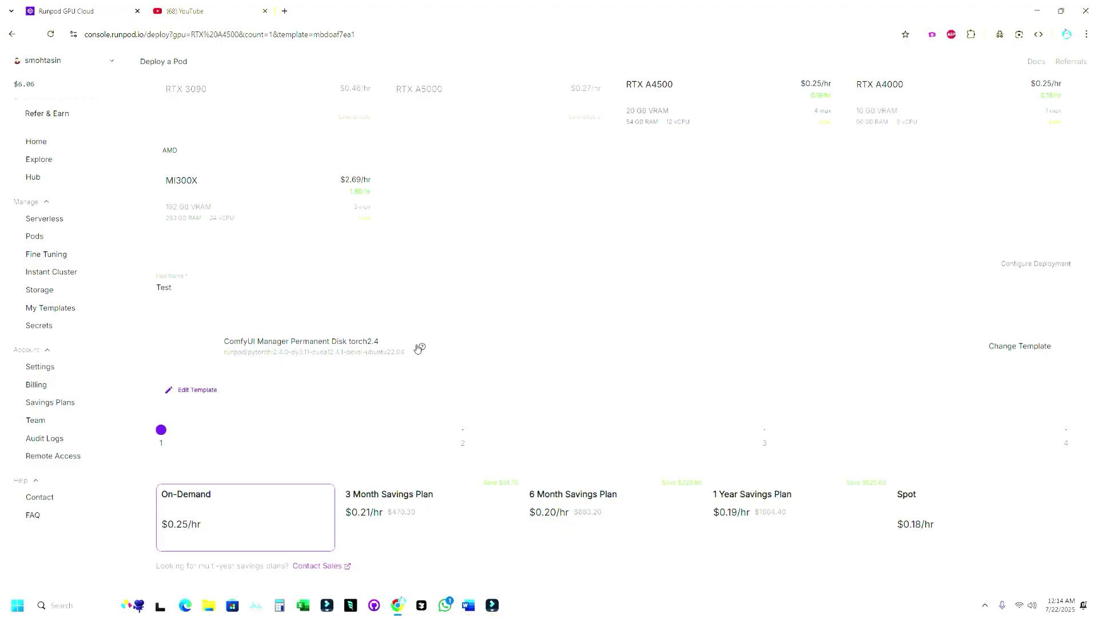
pyautogui.moveTo(223, 343); pyautogui.dragTo(379, 342)
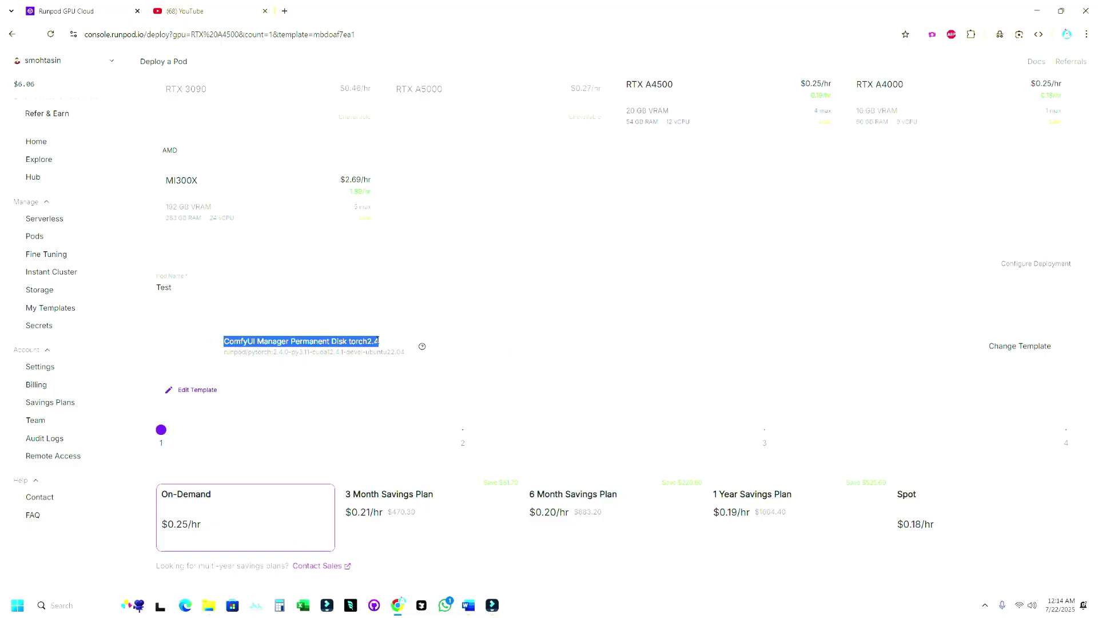
pyautogui.click(1022, 348)
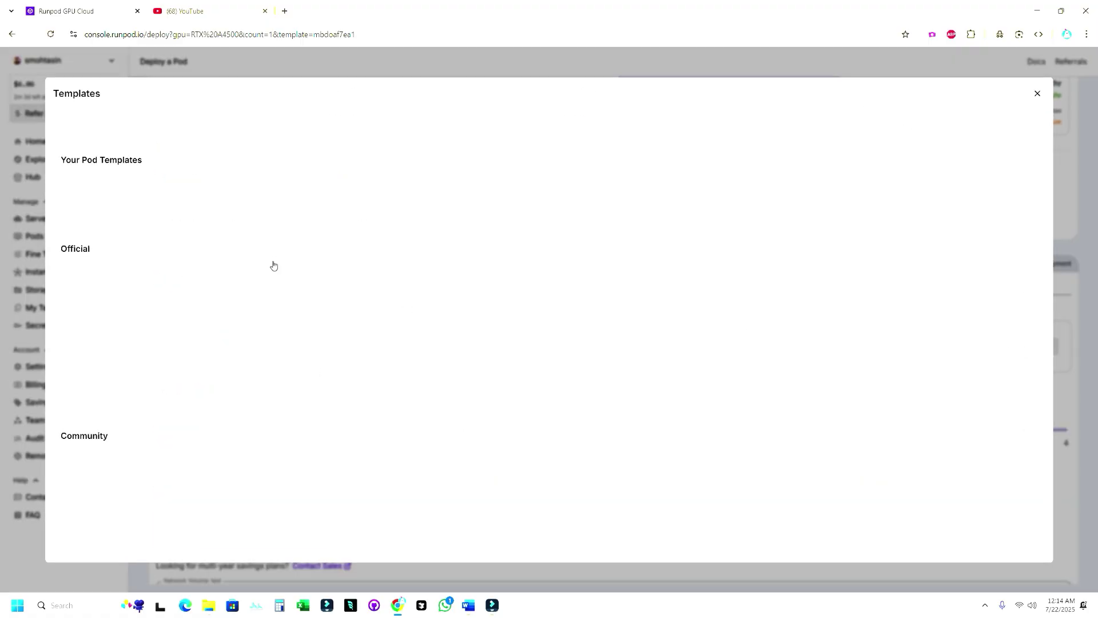
pyautogui.press('Escape')
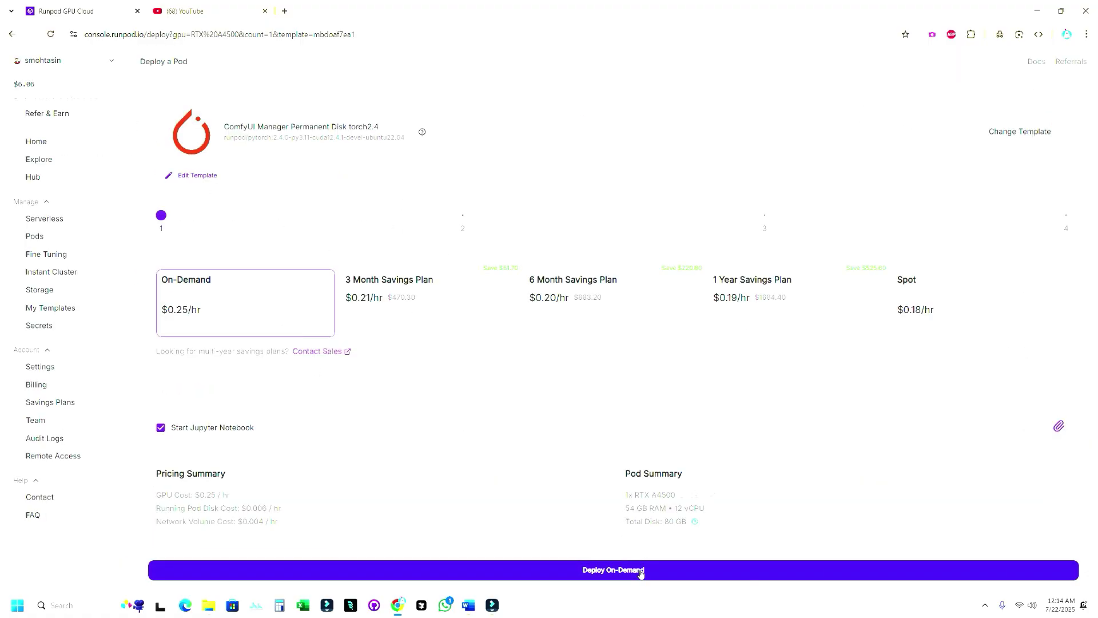
pyautogui.click(206, 200)
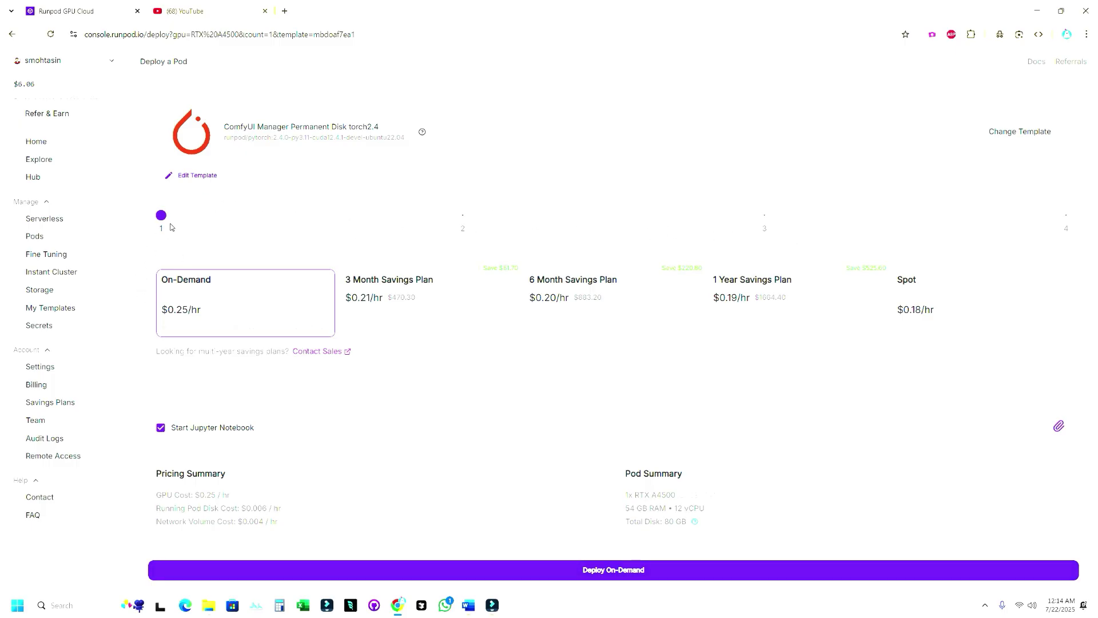
# Deploy the pod on demand and view its startup logs from My Pods.
pyautogui.click(637, 570)
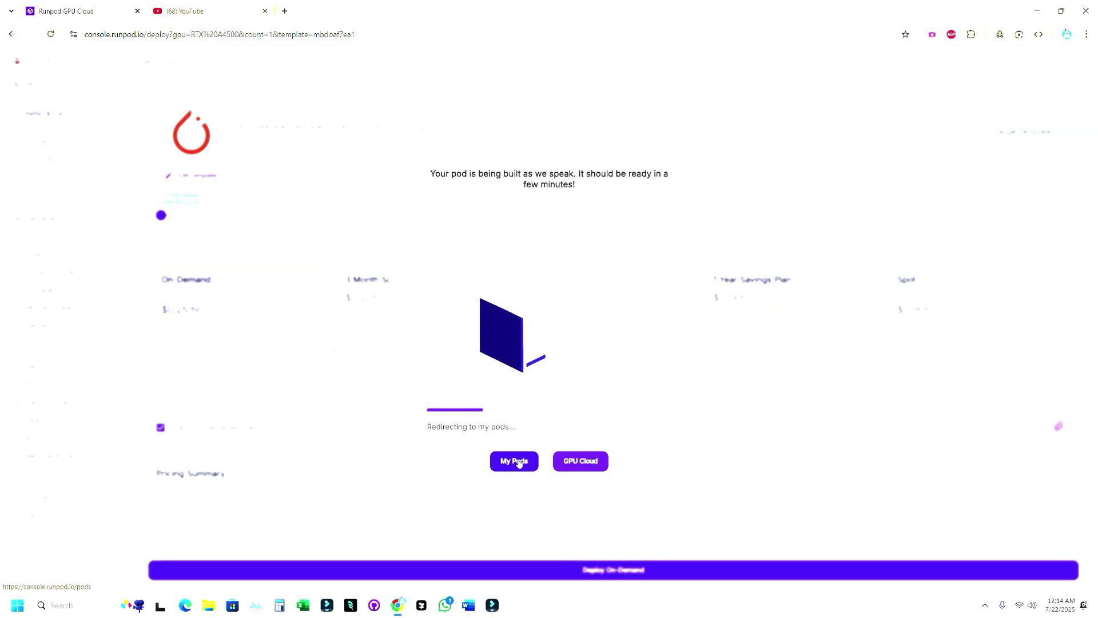
pyautogui.click(515, 461)
pyautogui.click(261, 346)
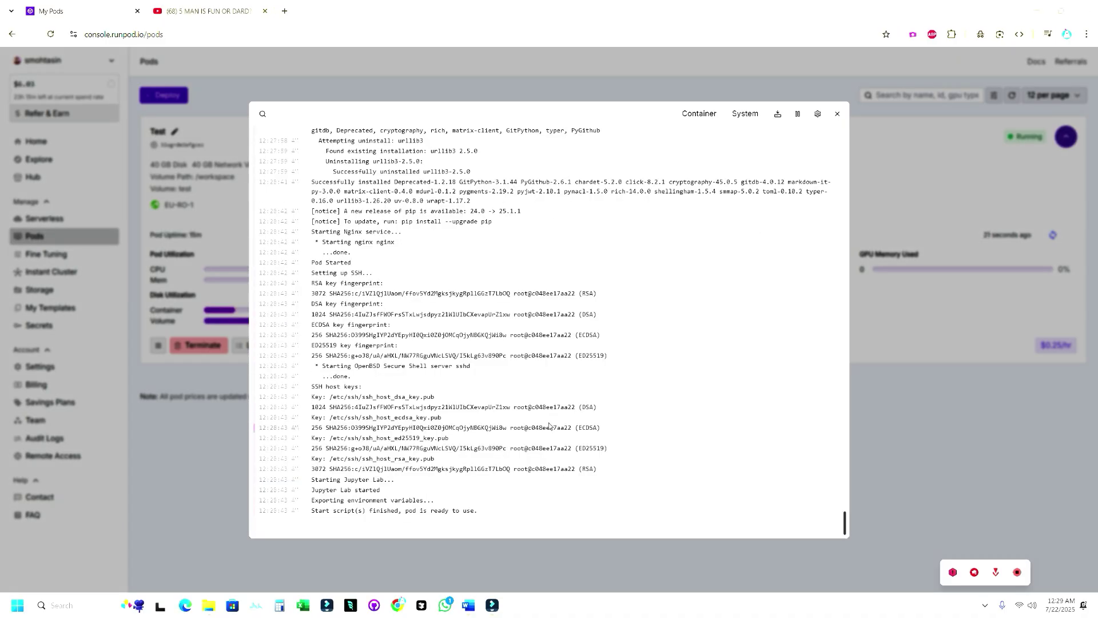
# Close the pod logs and connect to JupyterLab on port 8888, checking the Word guide.
pyautogui.click(943, 334)
pyautogui.click(316, 346)
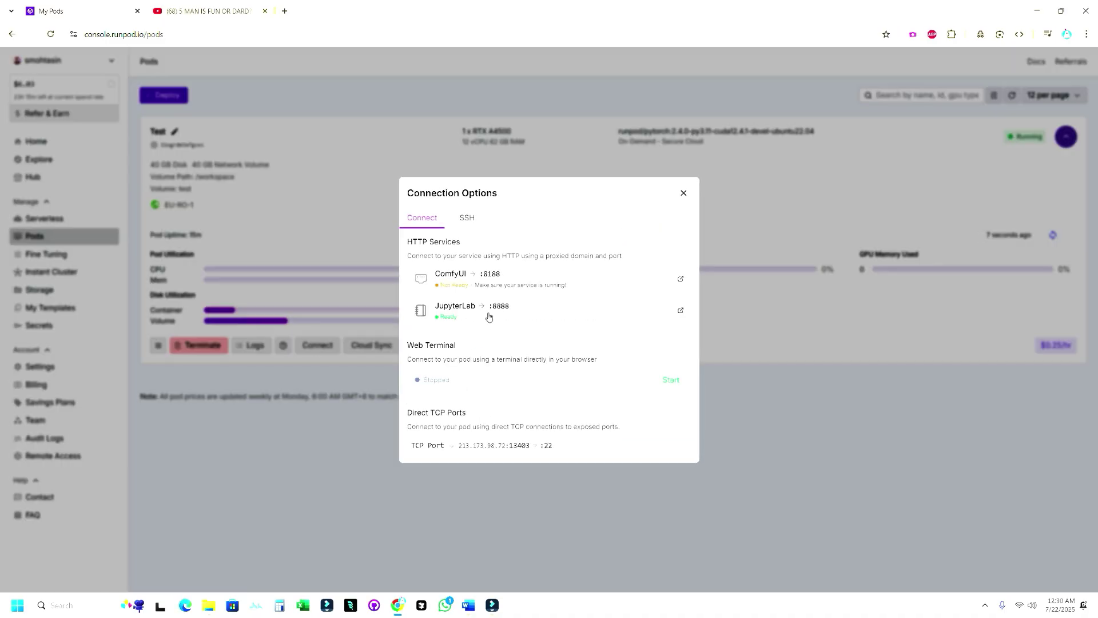
pyautogui.hotkey('alt', 'Tab')
pyautogui.scroll(5, 629, 267)
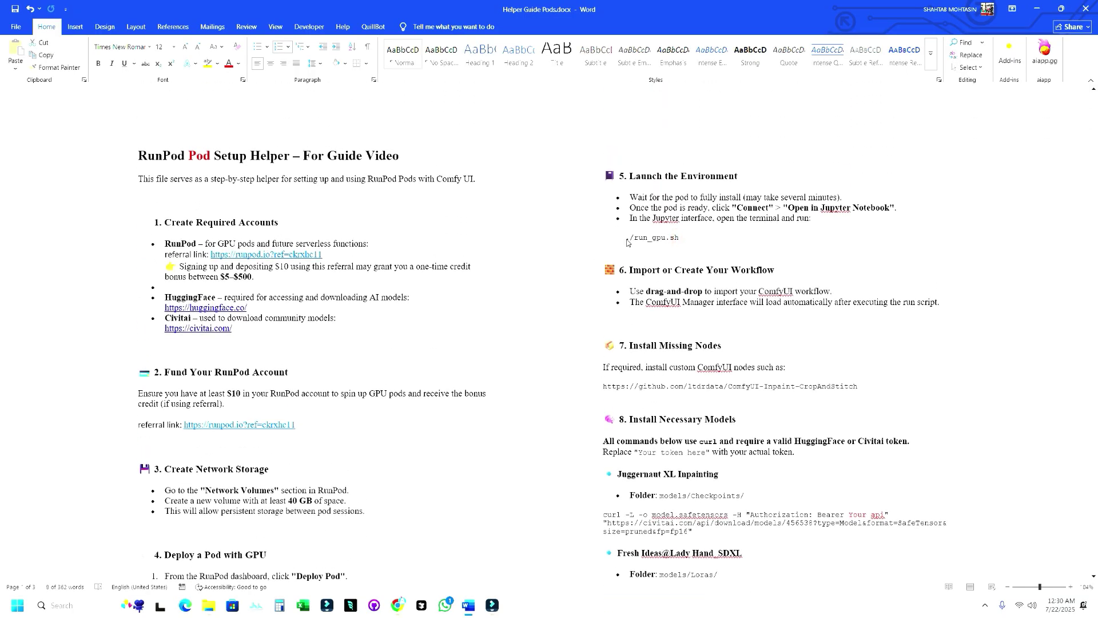
pyautogui.hotkey('alt', 'Tab')
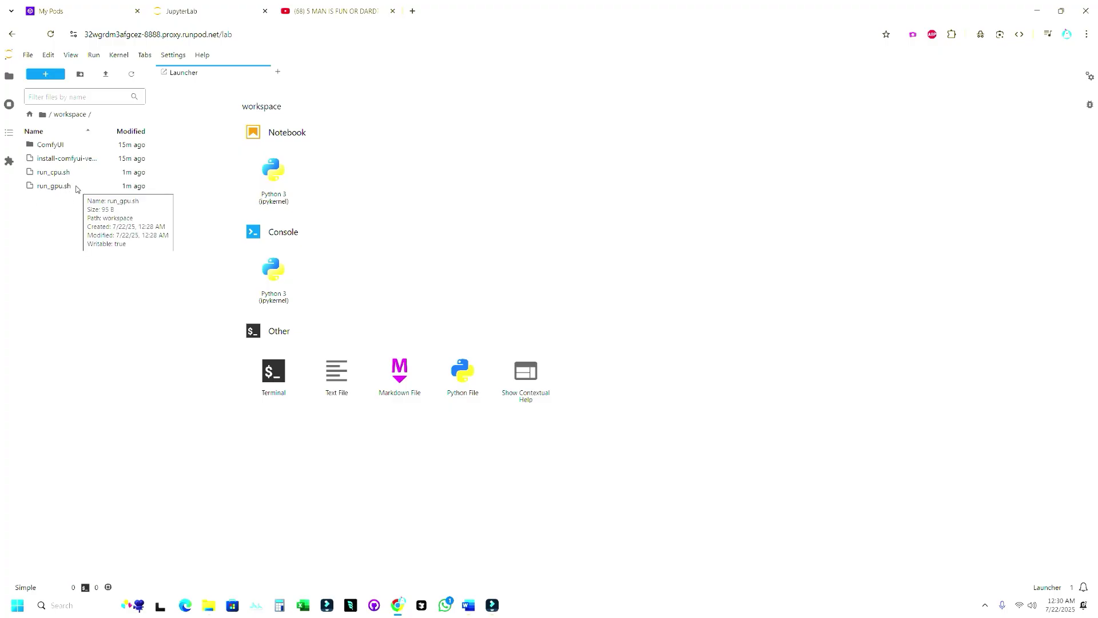
# Run the pasted run_gpu.sh command in a new JupyterLab terminal until startup tasks complete.
pyautogui.click(267, 371)
pyautogui.click(275, 183)
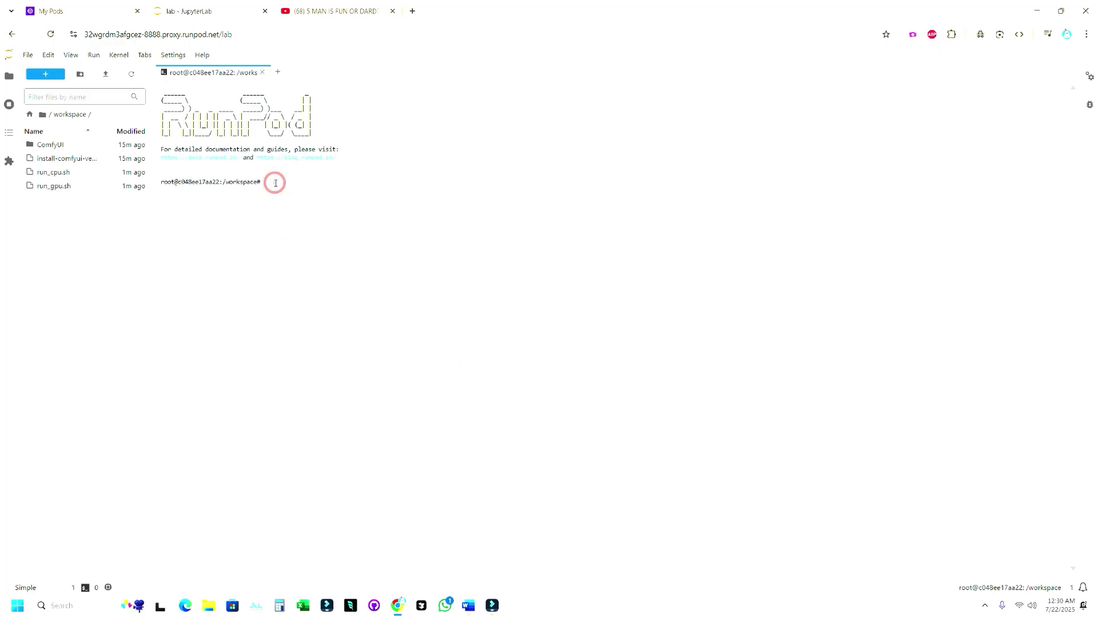
pyautogui.write('./run_gpu.sh')
pyautogui.press('Return')
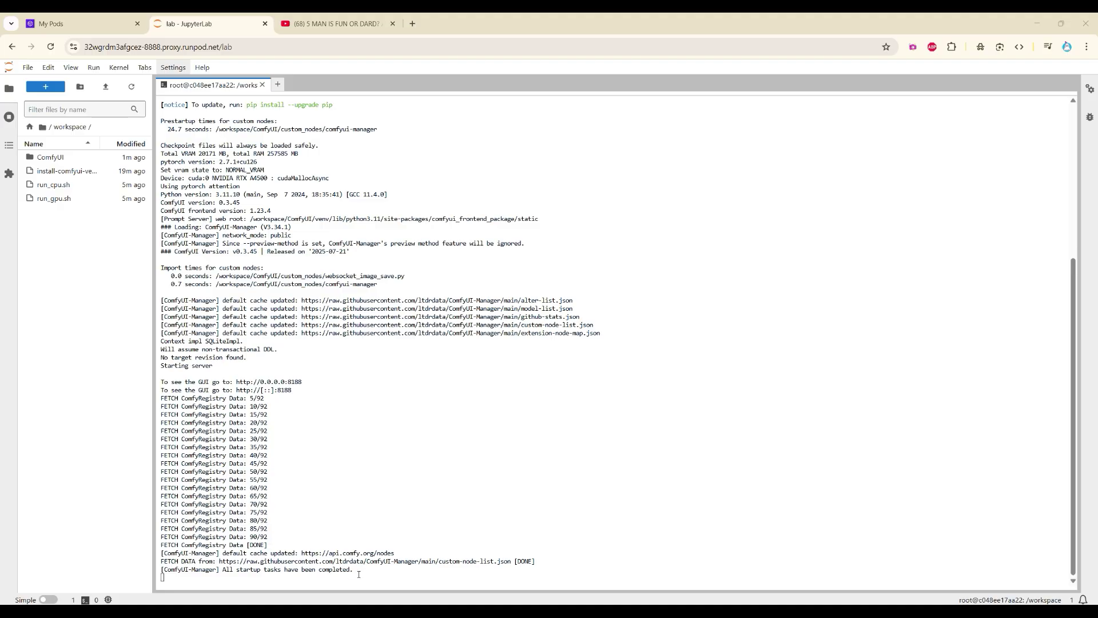
pyautogui.moveTo(359, 565); pyautogui.dragTo(320, 557)
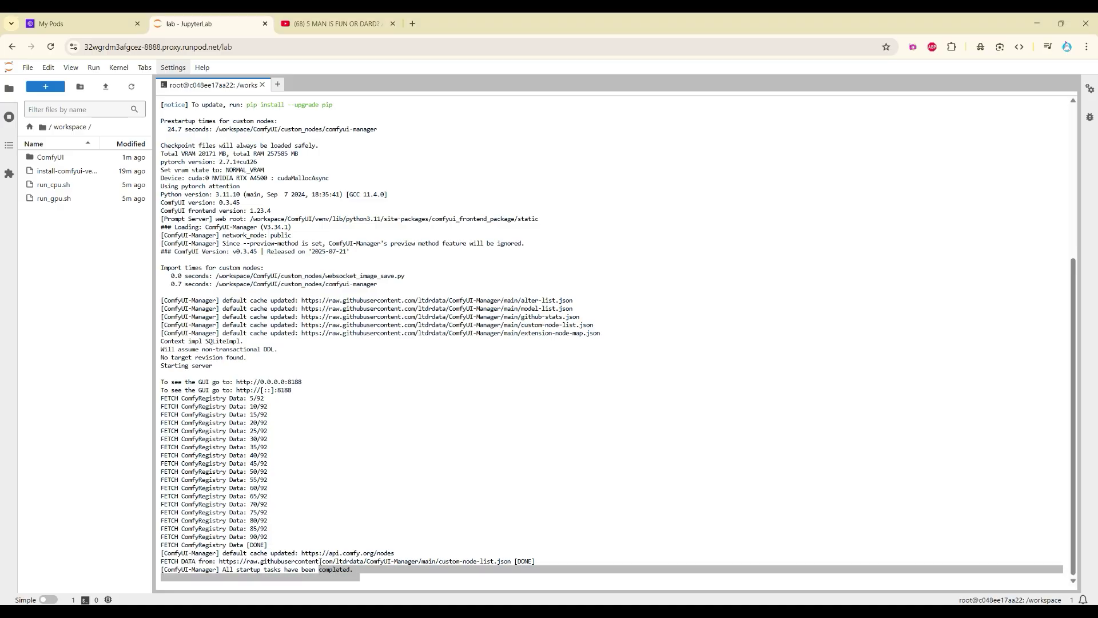
pyautogui.click(86, 22)
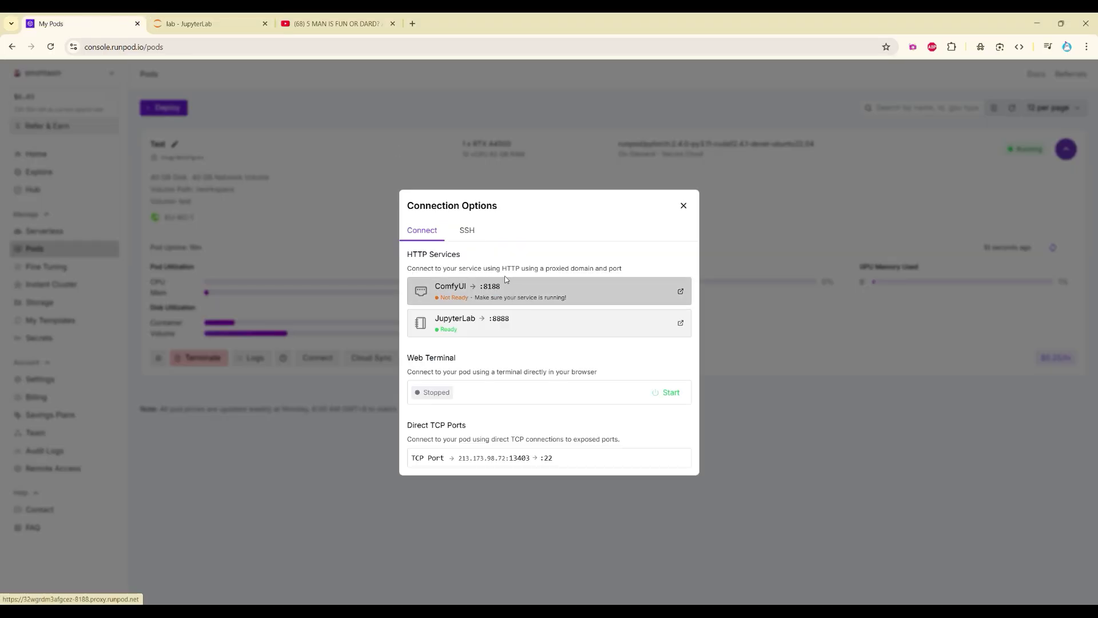
# Open ComfyUI on the pod, run Manager's Update All to v0.3.44, and restart.
pyautogui.click(514, 294)
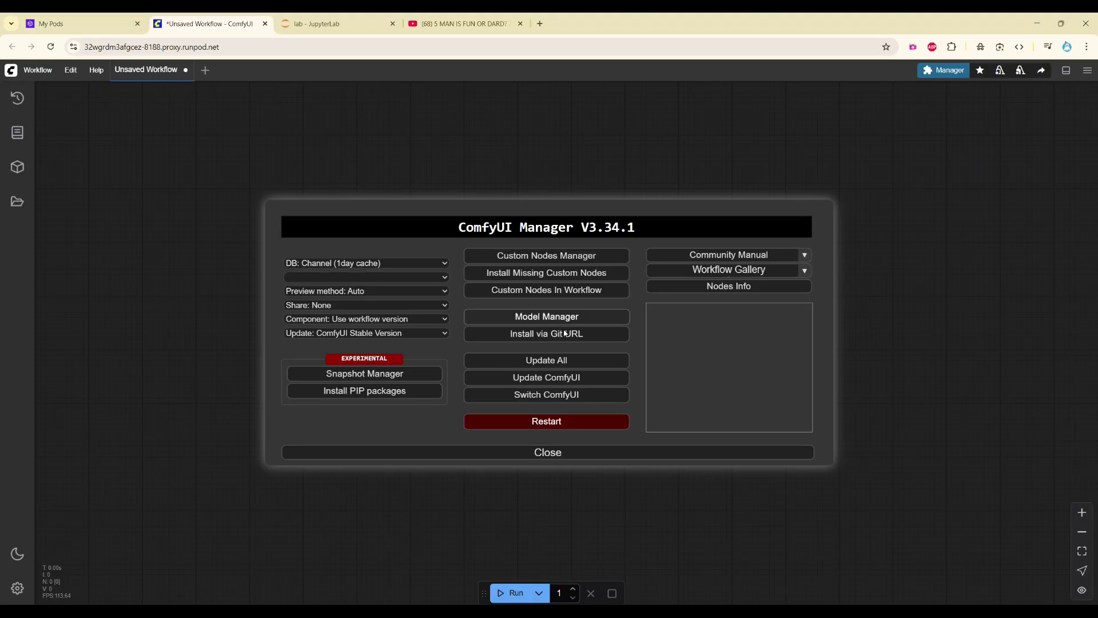
pyautogui.click(561, 360)
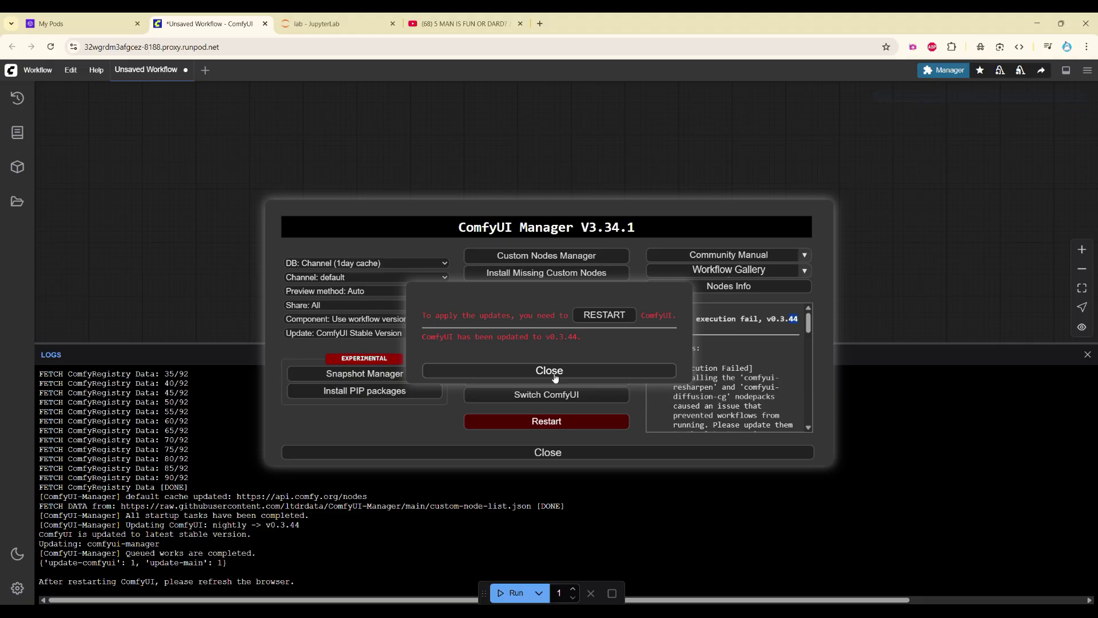
pyautogui.click(549, 370)
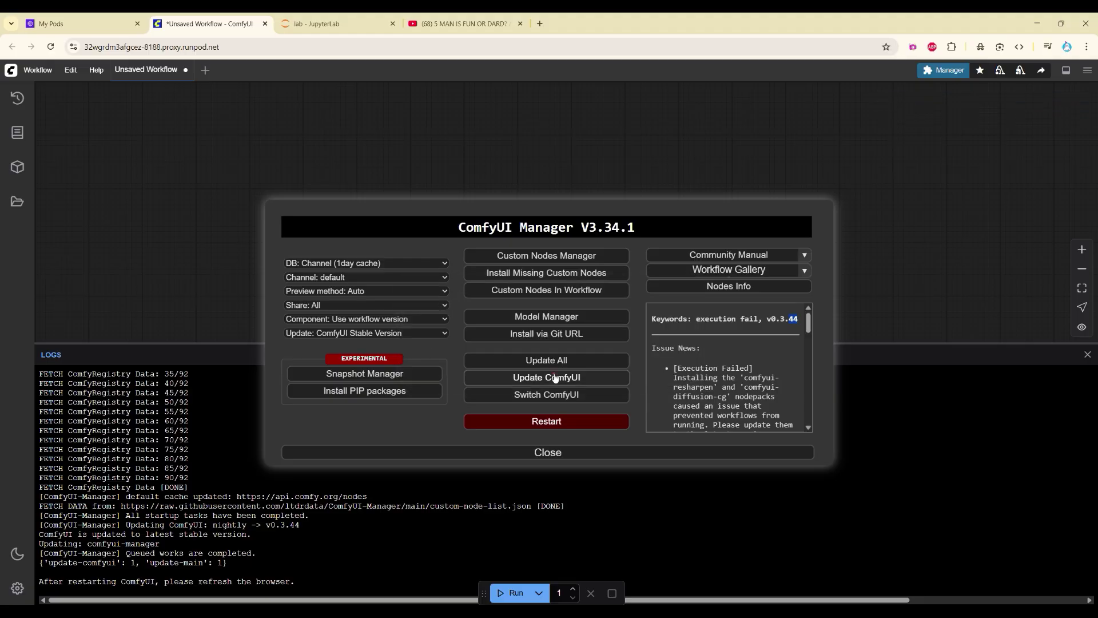
pyautogui.click(566, 423)
pyautogui.click(208, 611)
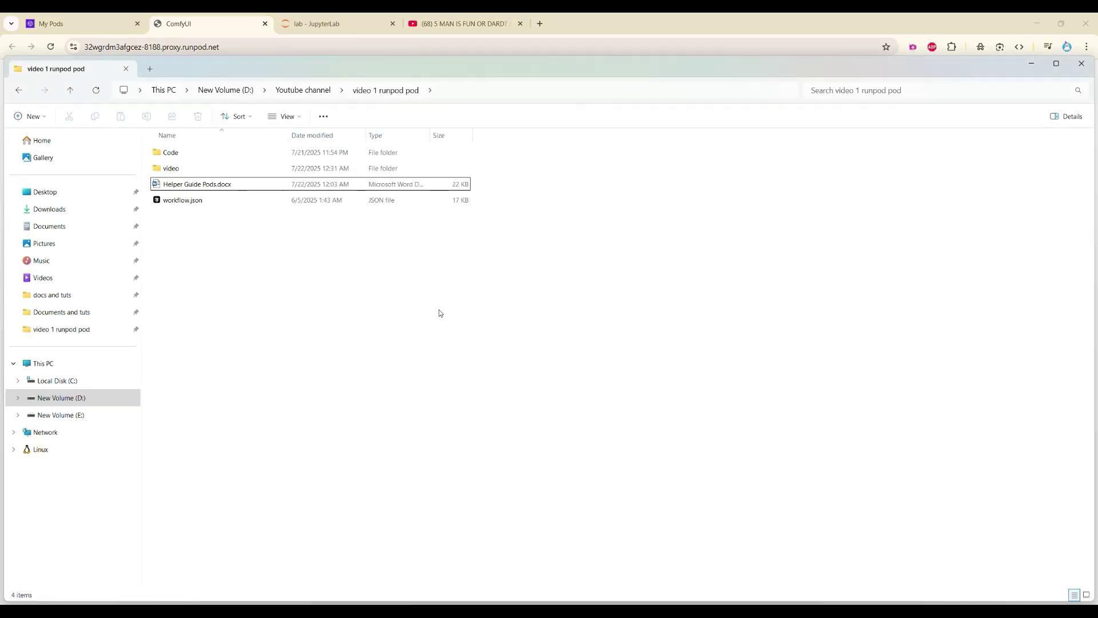
# Restore and reposition File Explorer, then drag workflow.json onto the ComfyUI canvas.
pyautogui.doubleClick(324, 64)
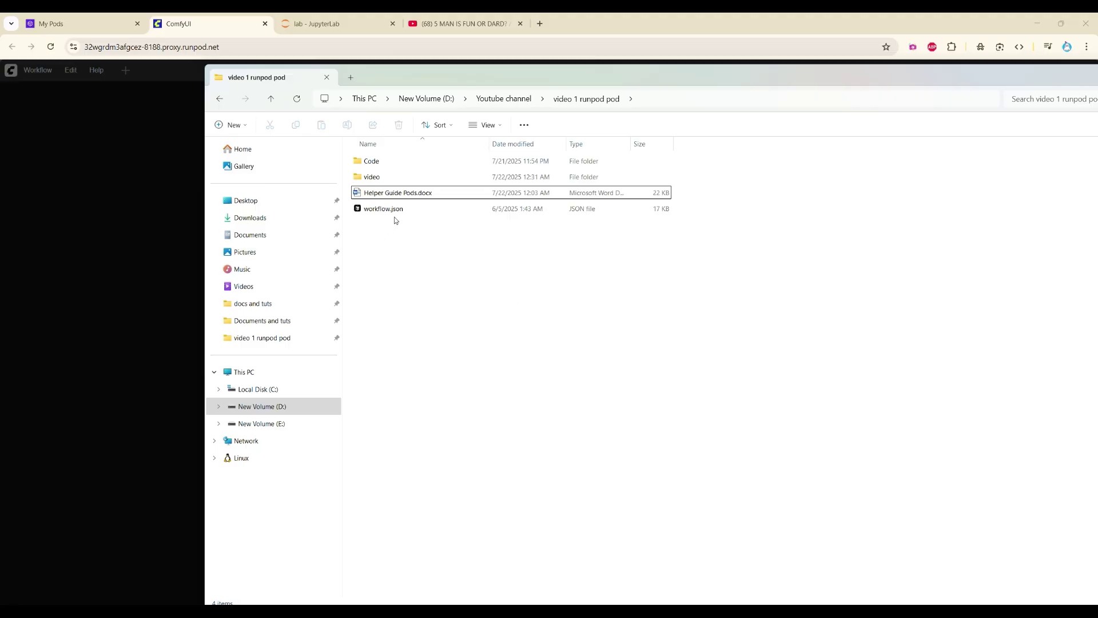
pyautogui.moveTo(568, 86); pyautogui.dragTo(639, 85)
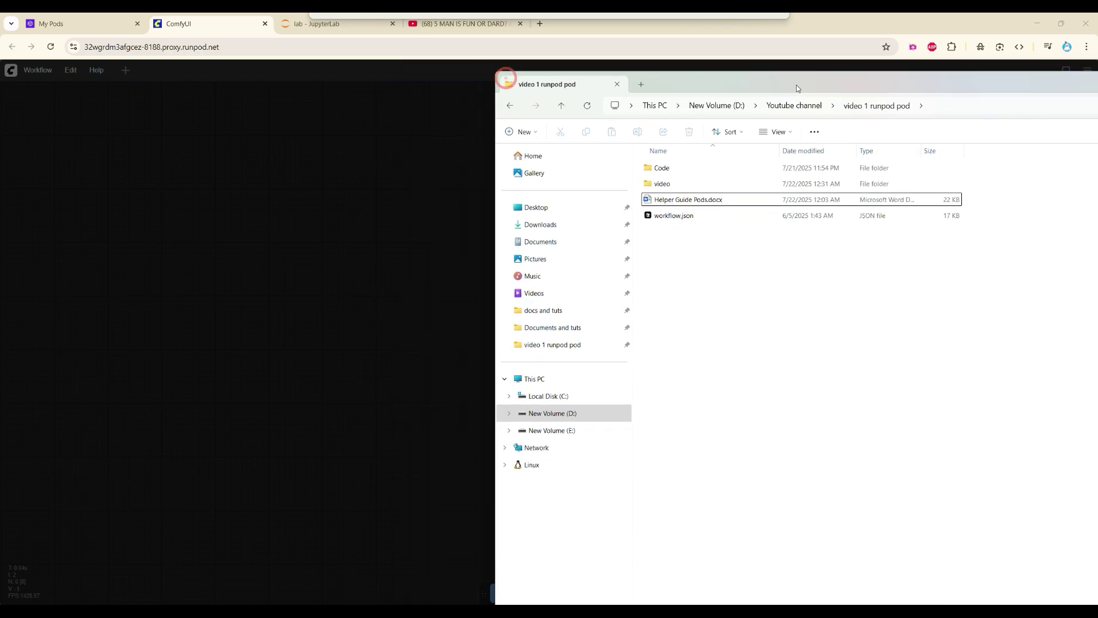
pyautogui.moveTo(454, 209); pyautogui.dragTo(375, 223)
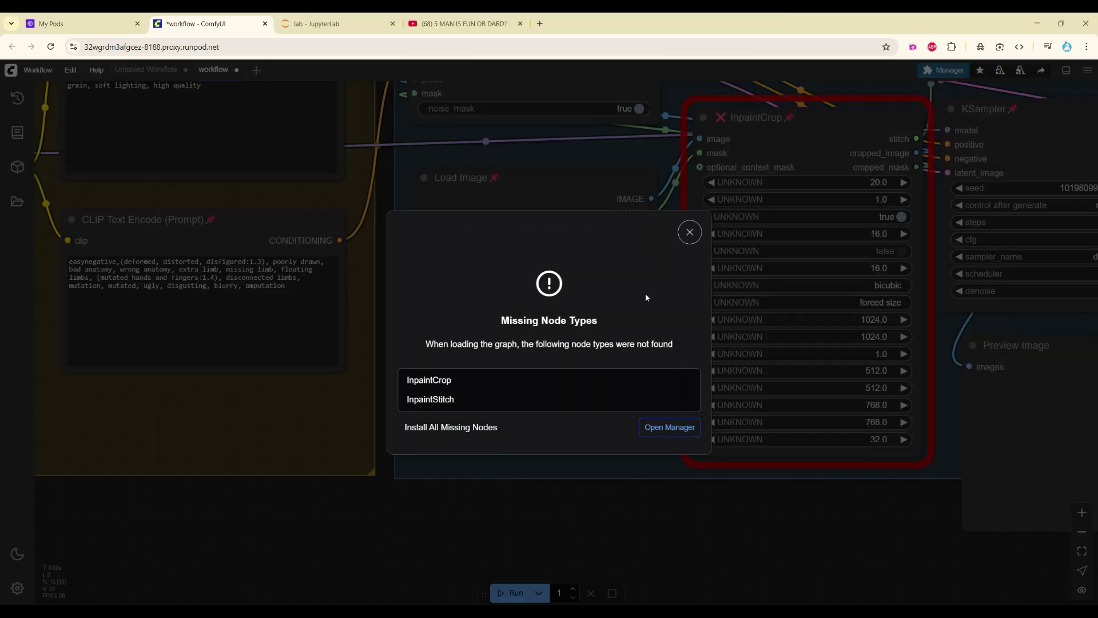
# Dismiss the missing-nodes warning and install ComfyUI-Inpaint-CropAndStitch 2.1.7 from Custom Nodes Manager.
pyautogui.moveTo(623, 344); pyautogui.dragTo(628, 307)
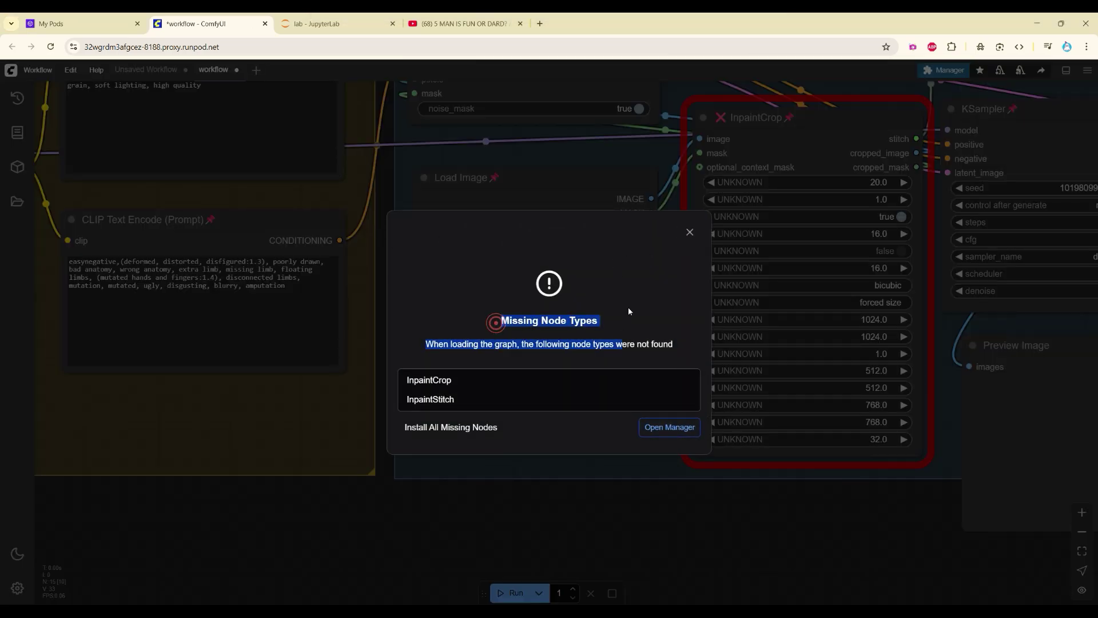
pyautogui.click(691, 232)
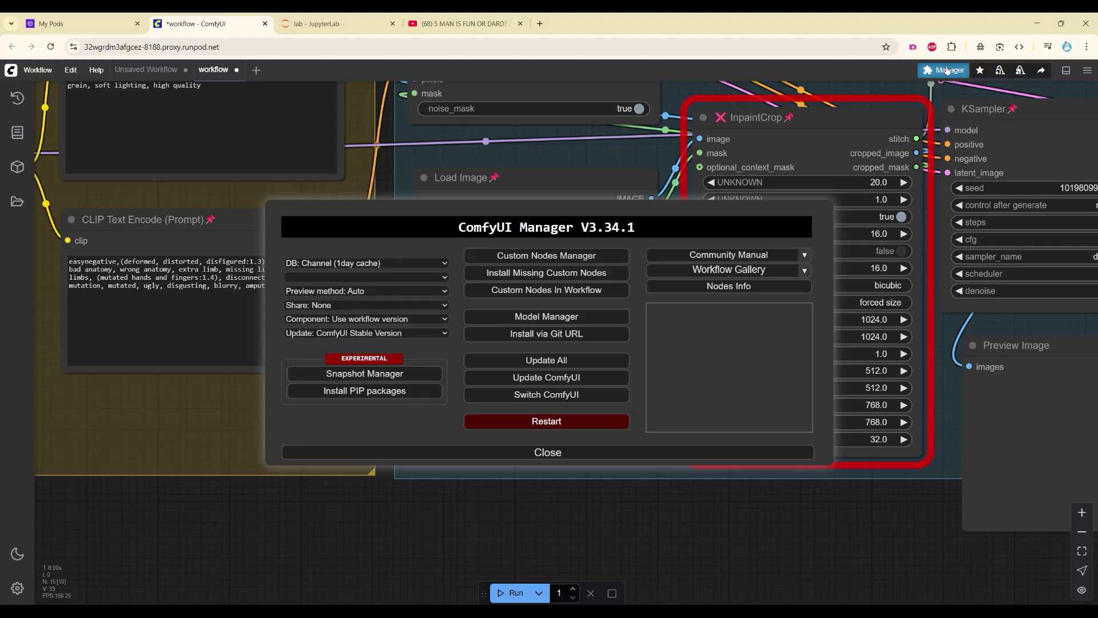
pyautogui.click(546, 272)
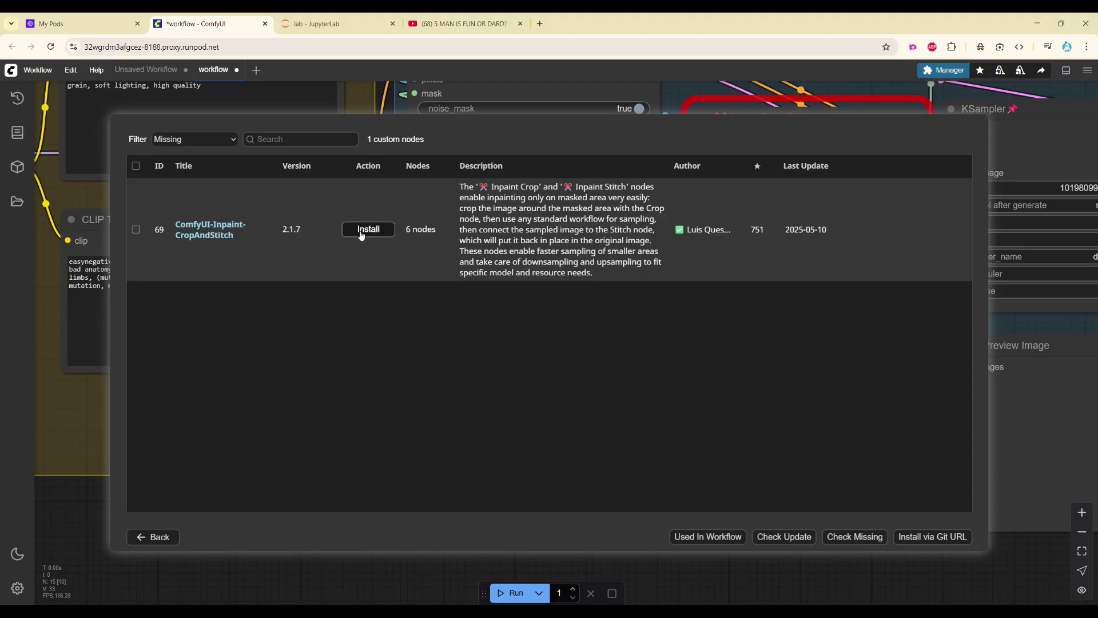
pyautogui.click(368, 229)
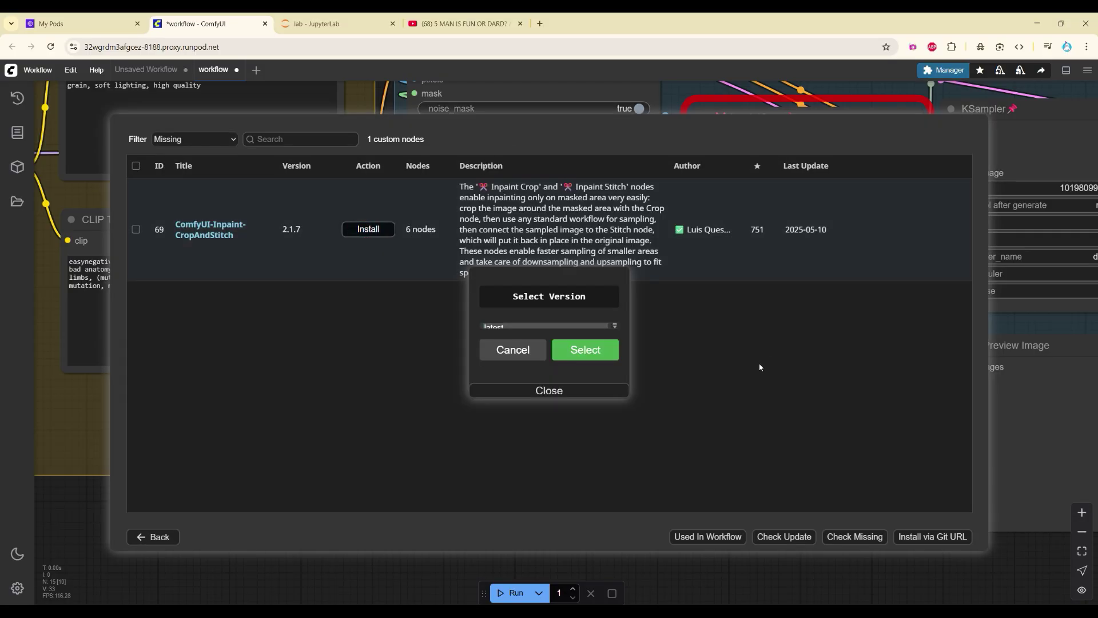
pyautogui.click(548, 325)
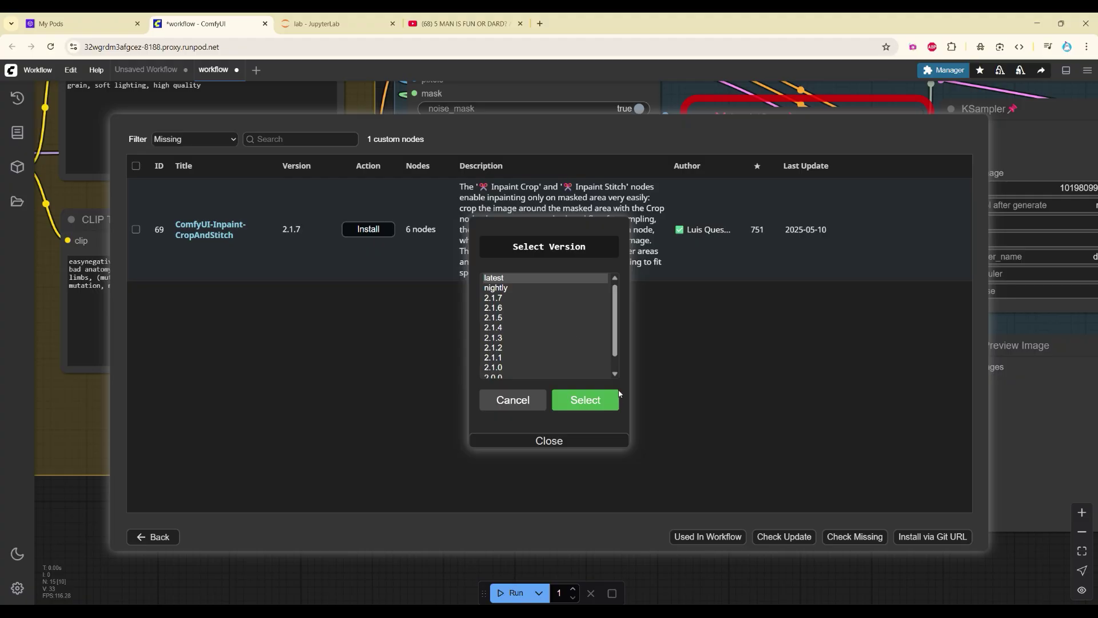
pyautogui.click(595, 399)
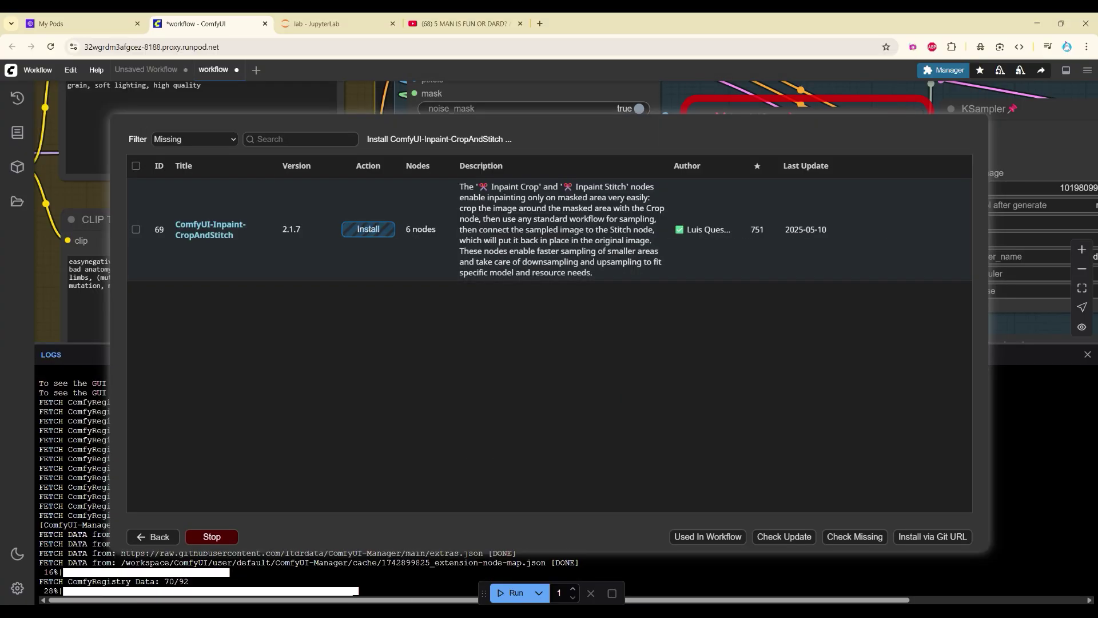
# Pan to show the Inpaint Crop and Inpaint Stitch groups, then save the workflow.
pyautogui.scroll(-5, 430, 297)
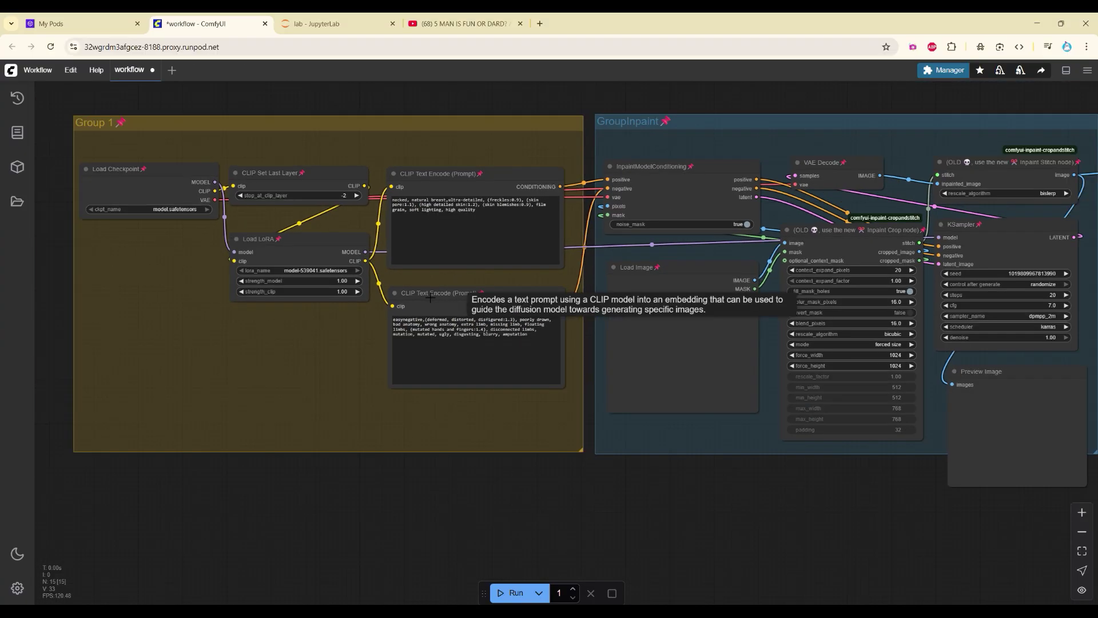
pyautogui.moveTo(298, 93); pyautogui.dragTo(307, 130)
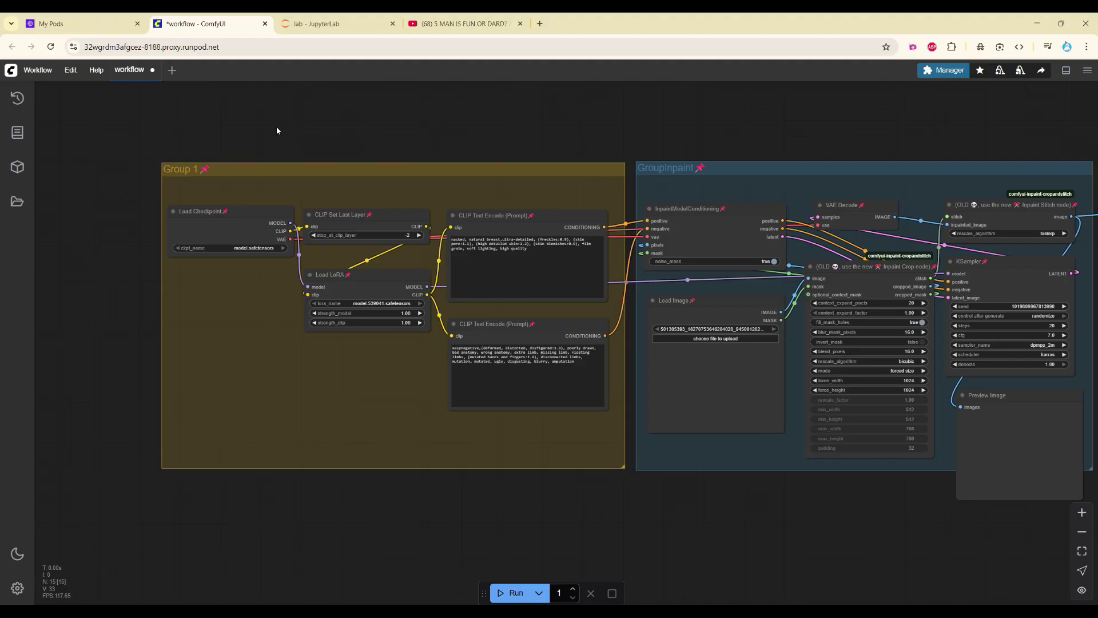
pyautogui.hotkey('ctrl', 's')
pyautogui.click(32, 71)
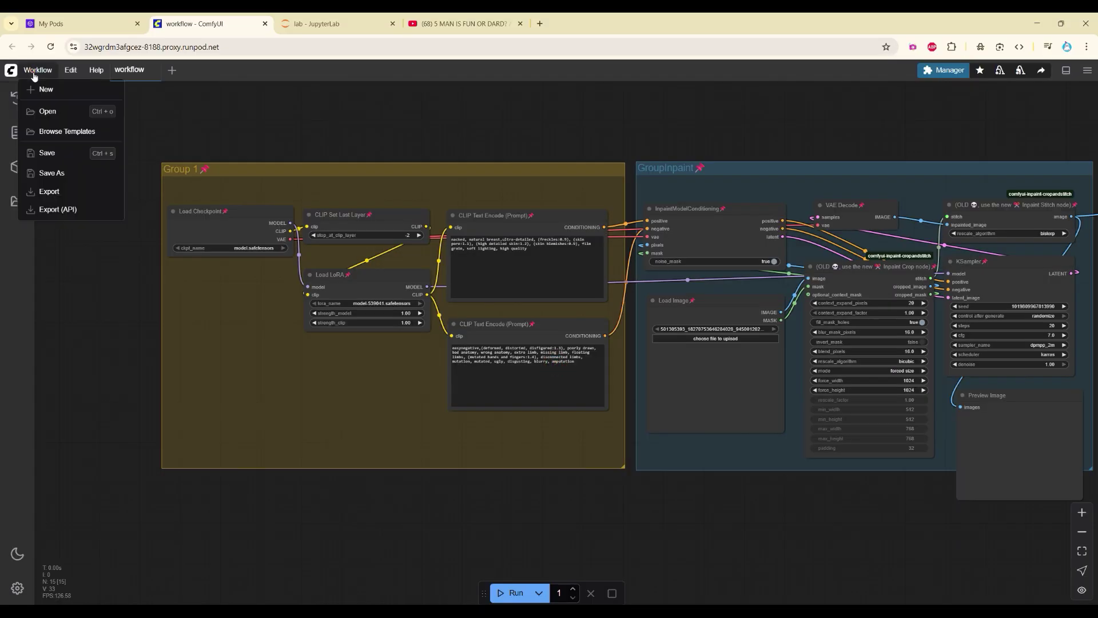
pyautogui.click(391, 82)
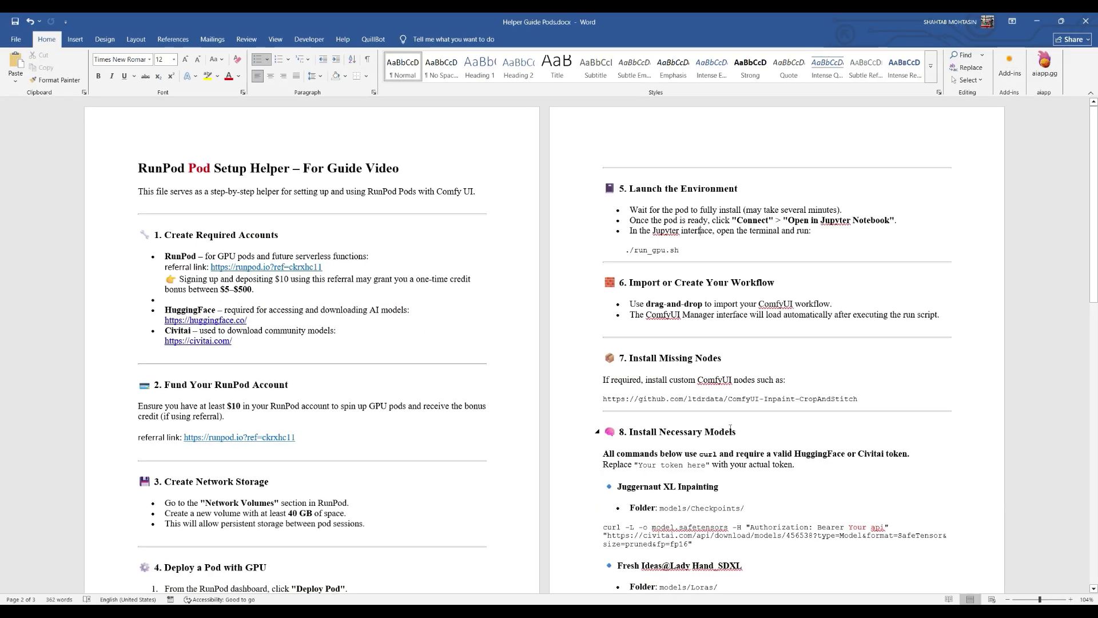
# Select the 'Your api' placeholder in the curl line, then scroll Civitai settings to API Keys.
pyautogui.scroll(-5, 731, 429)
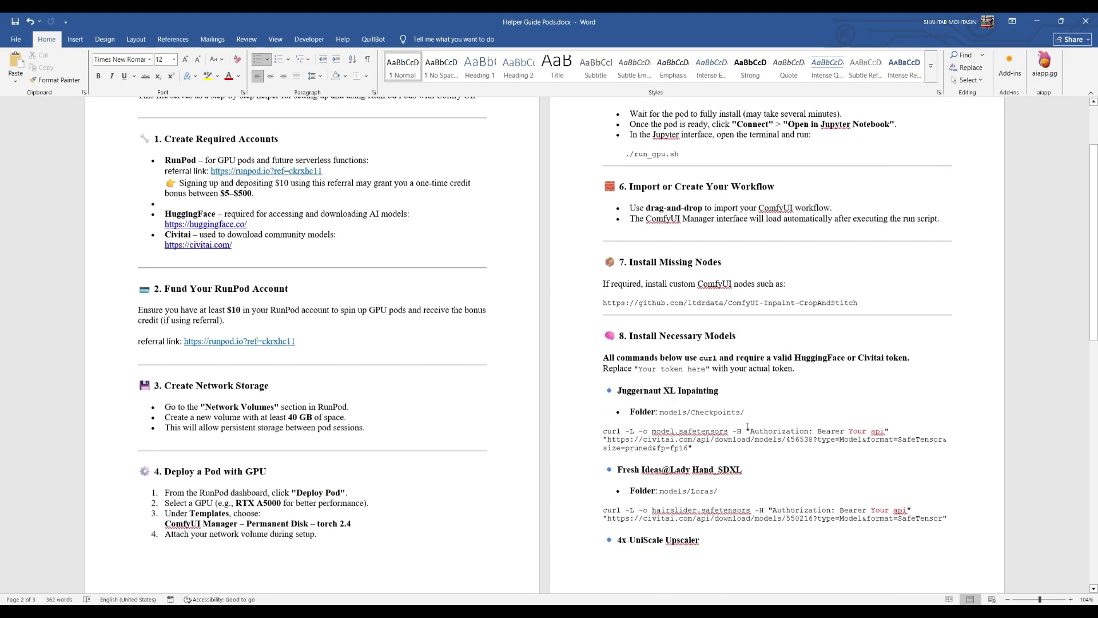
pyautogui.moveTo(885, 321); pyautogui.dragTo(857, 323)
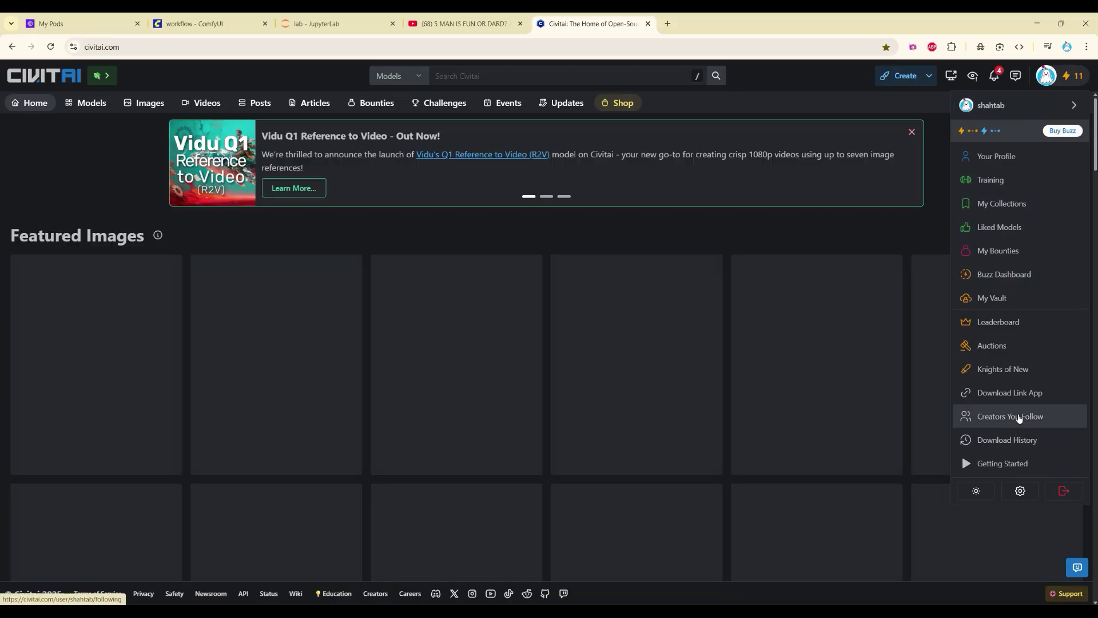
pyautogui.scroll(-2, 428, 340)
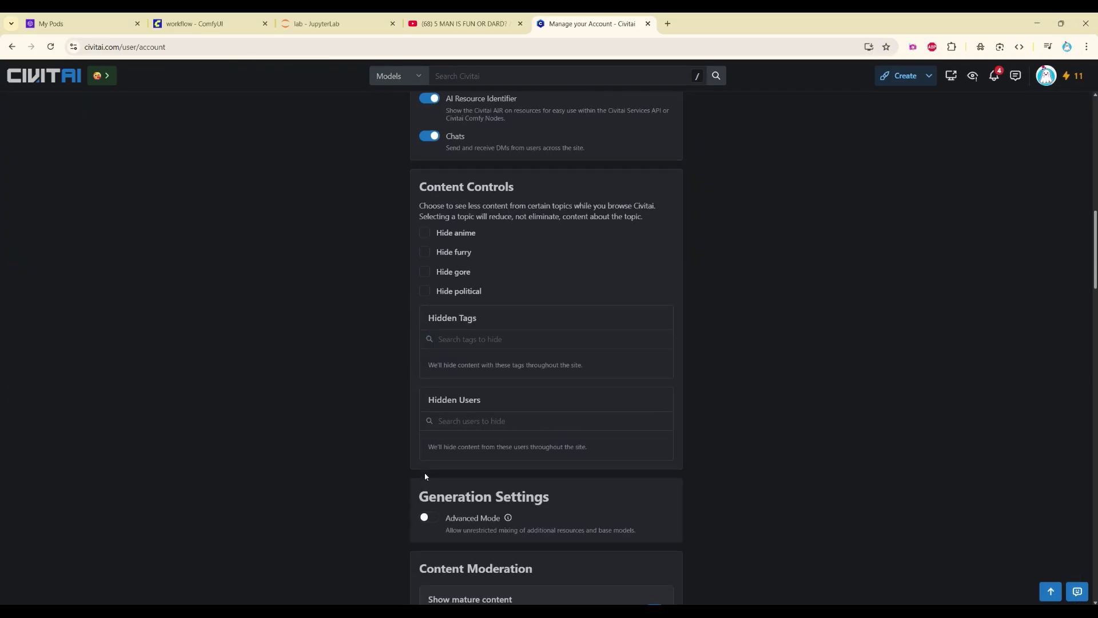
pyautogui.scroll(-3, 425, 476)
pyautogui.scroll(-15, 425, 476)
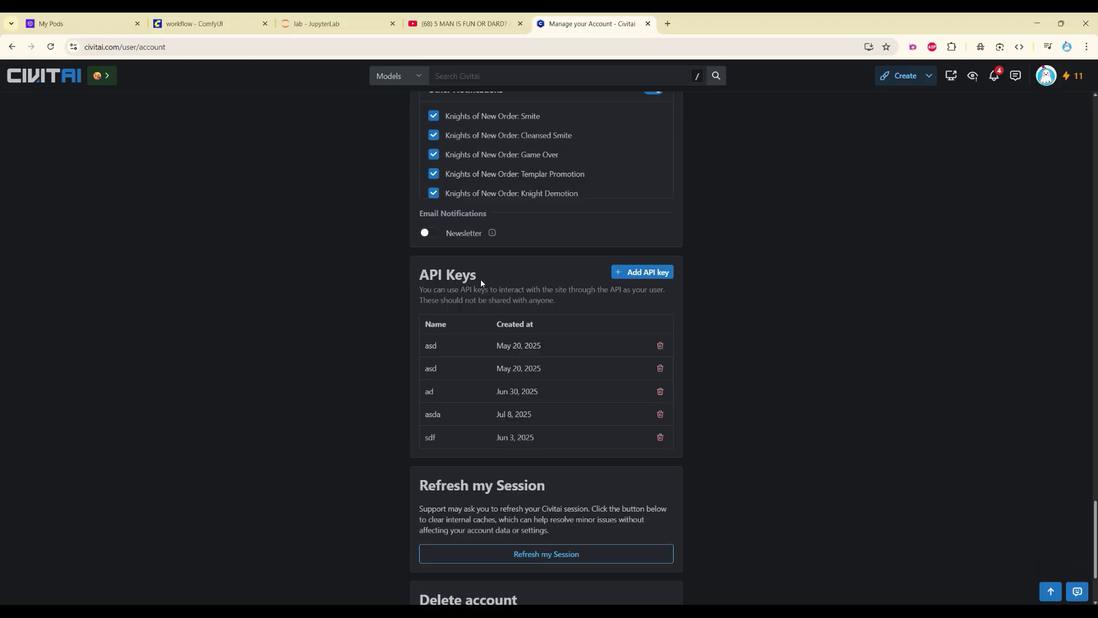
pyautogui.tripleClick(482, 279)
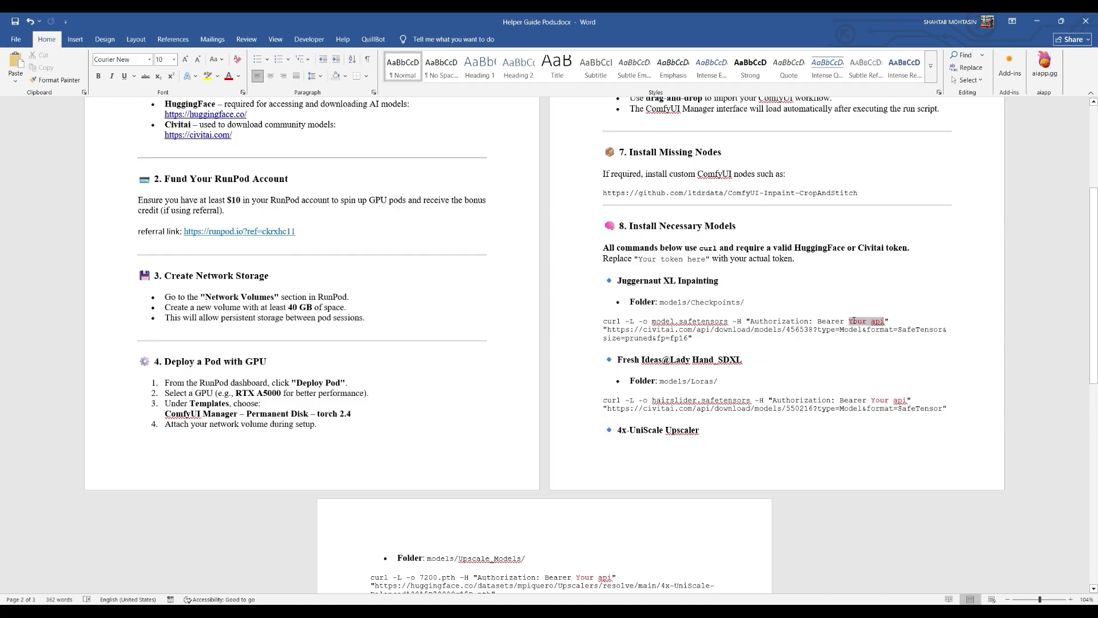
# Replace 'Your api' in the first curl command with the Civitai API key.
pyautogui.scroll(-3, 852, 321)
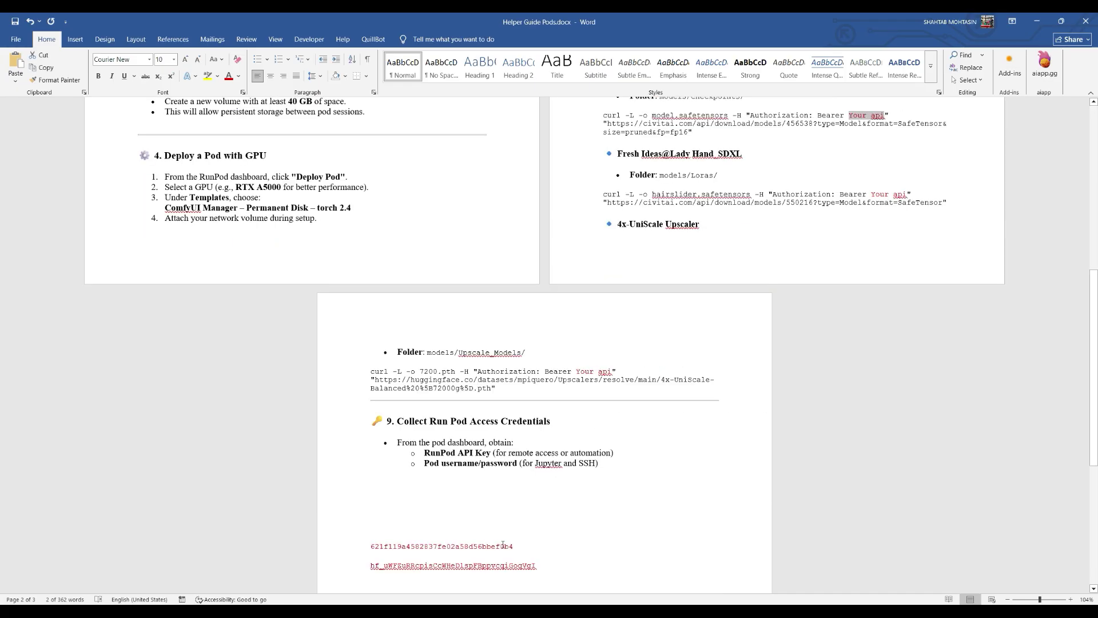
pyautogui.moveTo(513, 546); pyautogui.dragTo(371, 546)
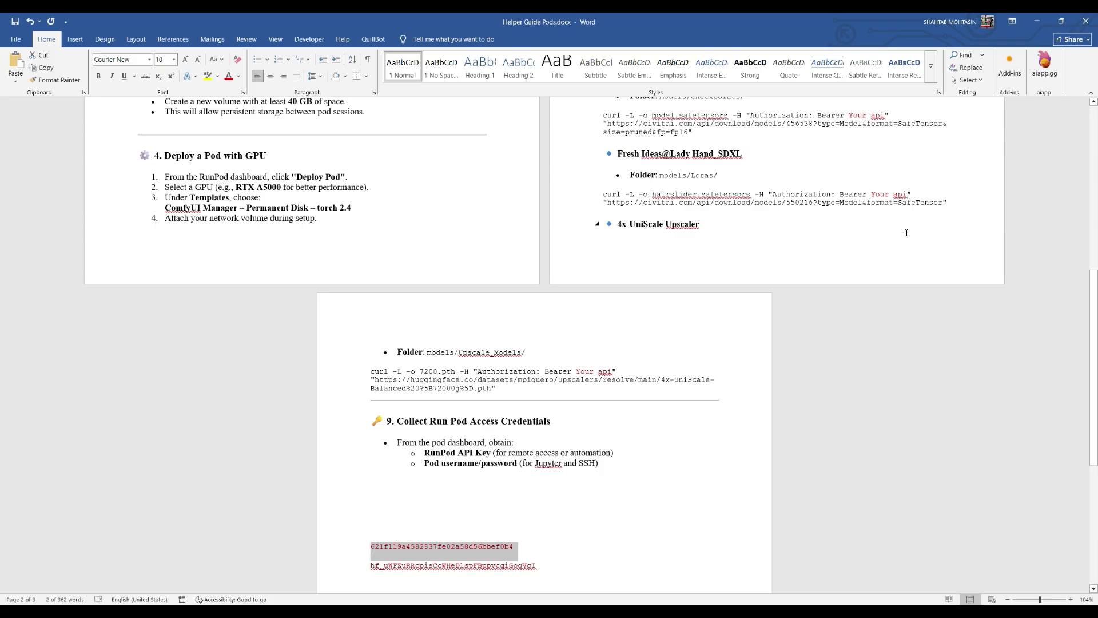
pyautogui.scroll(3, 907, 232)
pyautogui.moveTo(850, 270); pyautogui.dragTo(909, 269)
# Select the completed first curl command and open the ComfyUI folder in JupyterLab.
pyautogui.tripleClick(712, 291)
pyautogui.hotkey('ctrl', 'c')
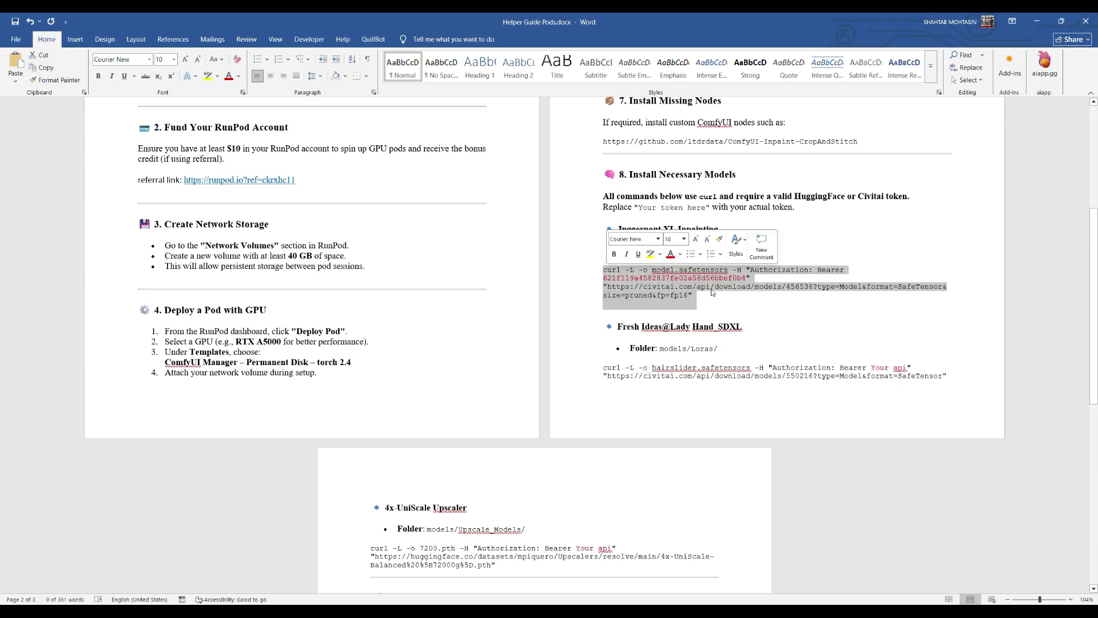
pyautogui.hotkey('alt', 'Tab')
pyautogui.doubleClick(51, 158)
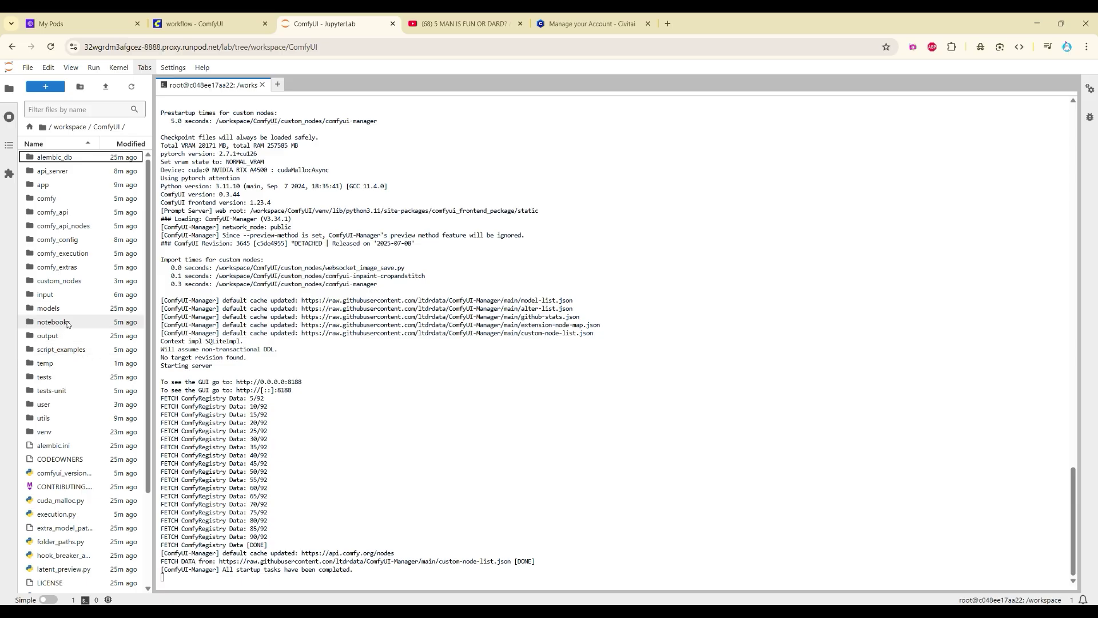
# Open a new terminal from the Launcher inside the models folder.
pyautogui.click(74, 309)
pyautogui.doubleClick(74, 309)
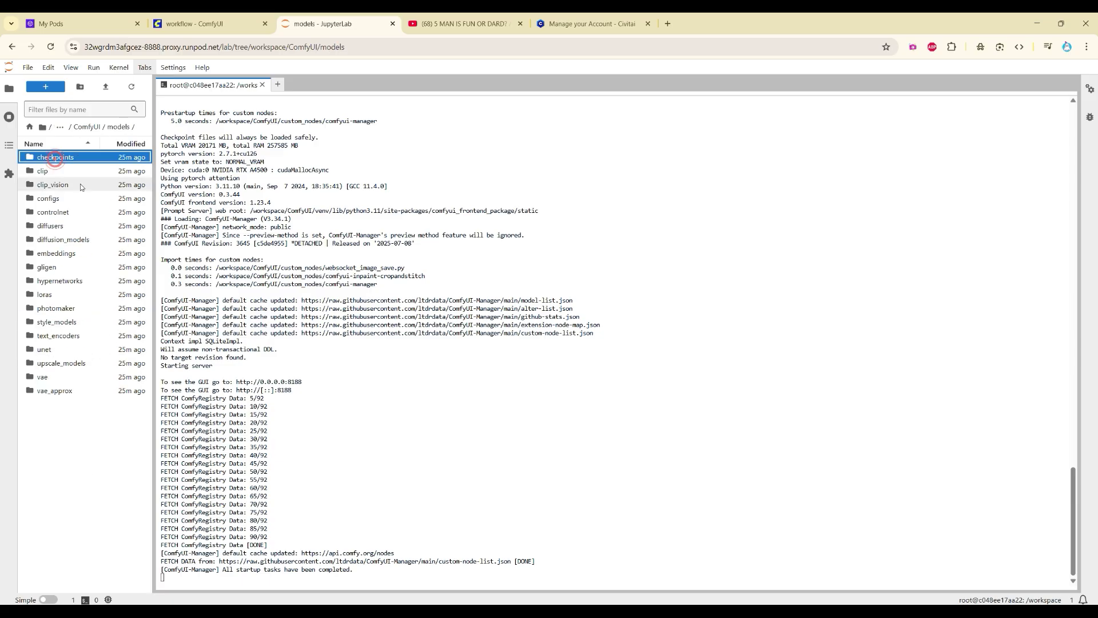
pyautogui.click(278, 84)
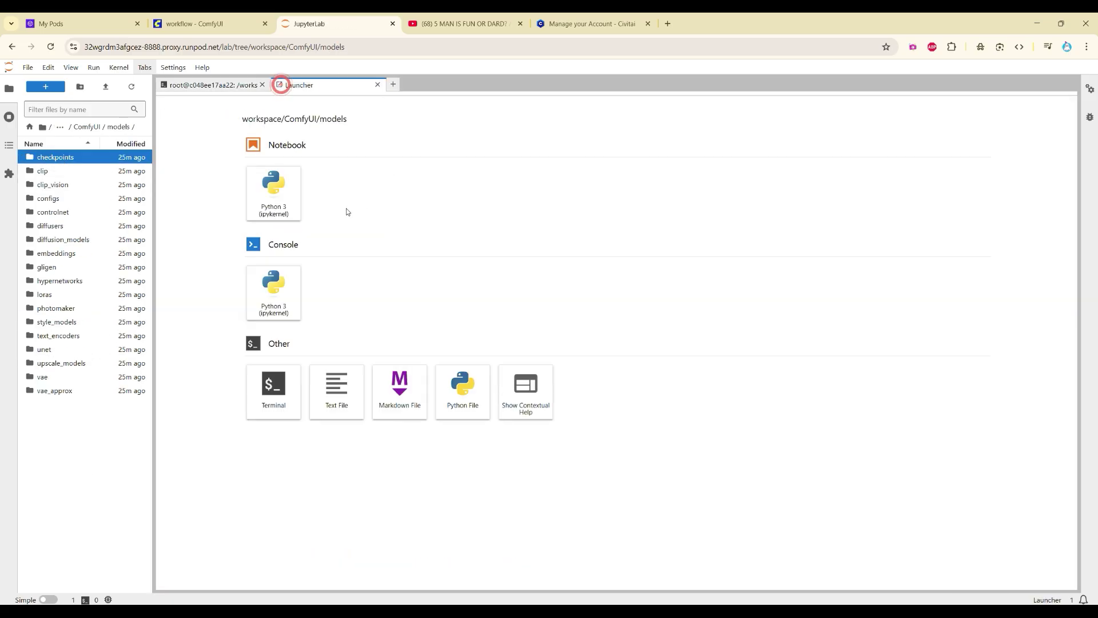
pyautogui.click(269, 399)
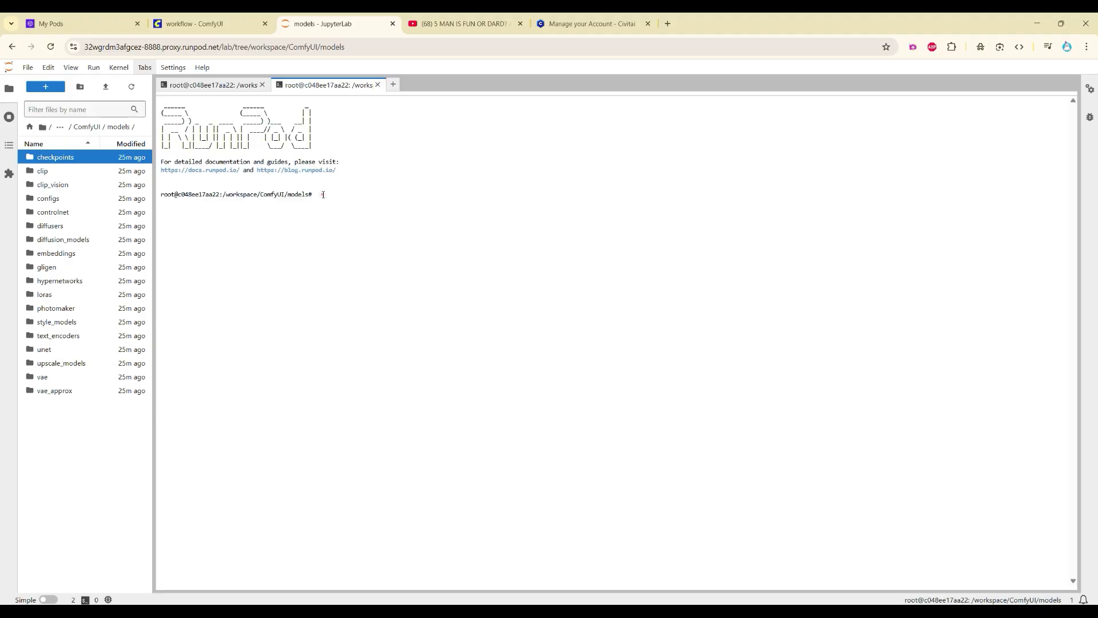
pyautogui.click(319, 194)
# In models/checkpoints, run the Juggernaut curl command to download model.safetensors.
pyautogui.write('cd checkpoints')
pyautogui.press('Return')
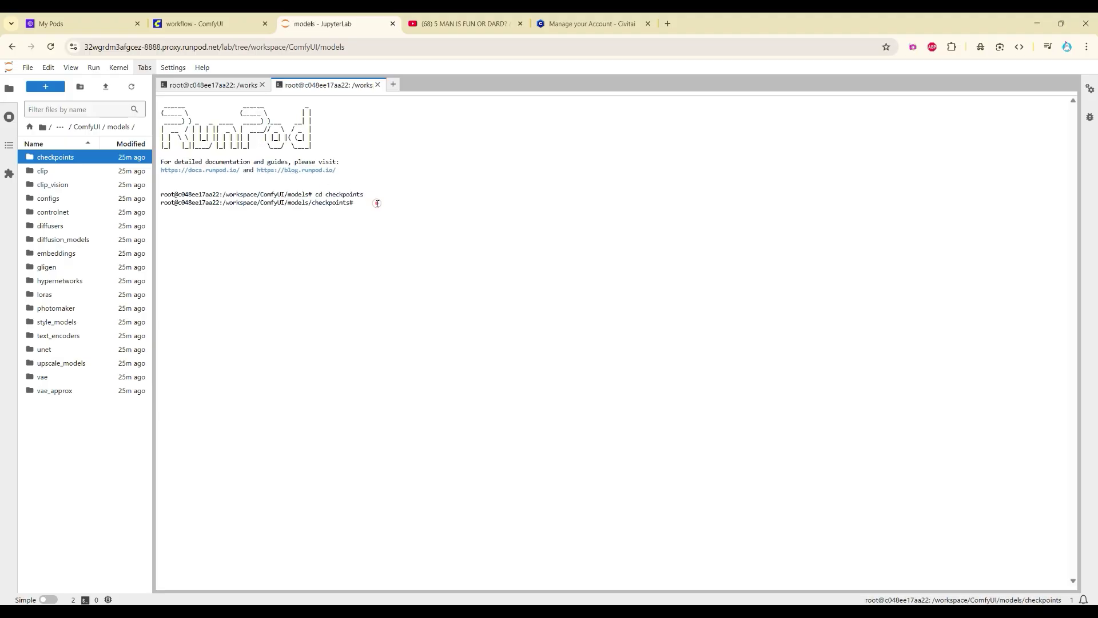
pyautogui.hotkey('ctrl', 'v')
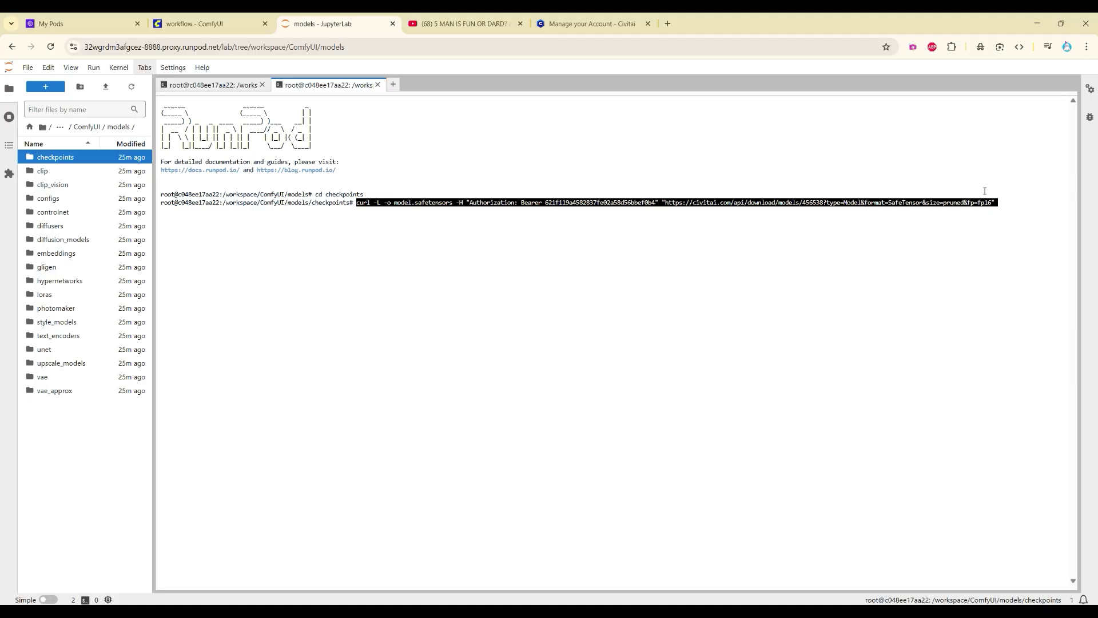
pyautogui.press('Return')
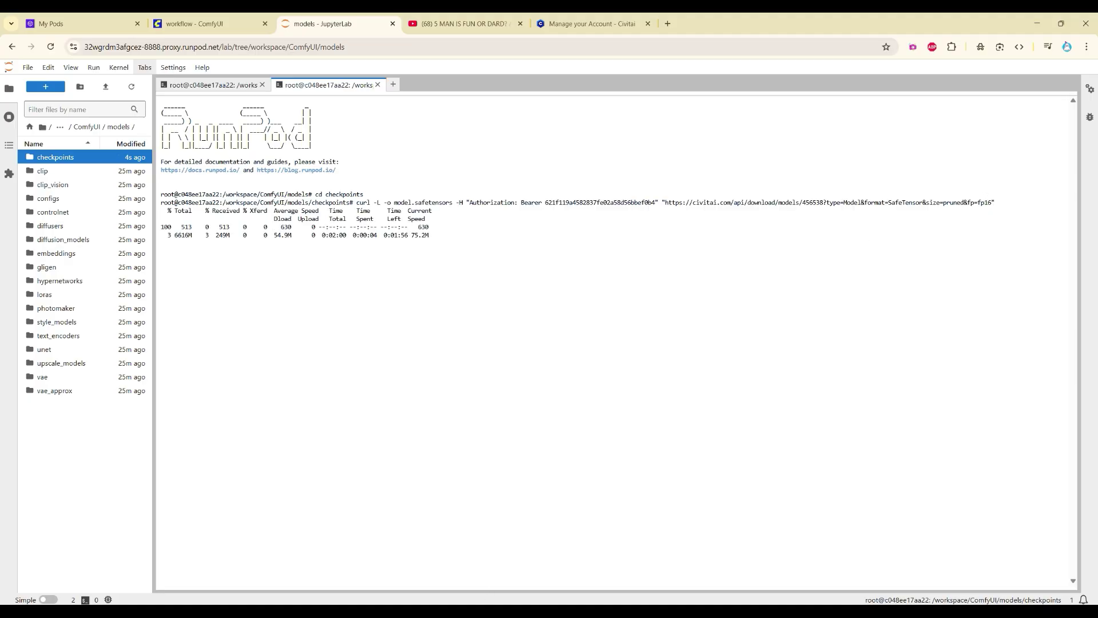
pyautogui.hotkey('alt', 'Tab')
pyautogui.scroll(-3, 714, 272)
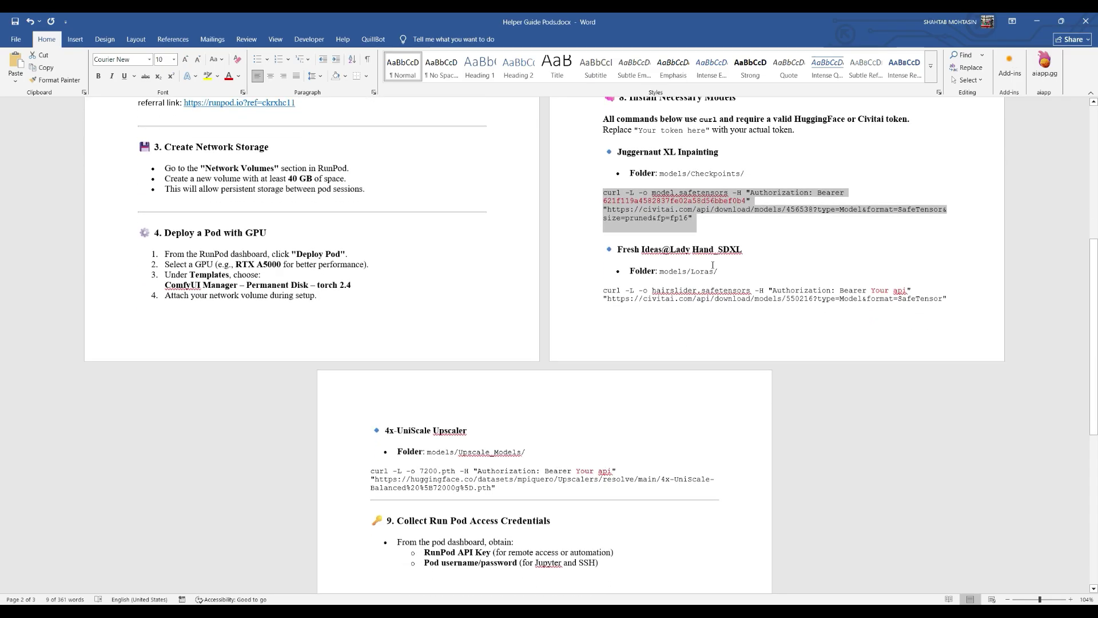
# Rename the LoRA command's output from hairslider to lady.safetensors and insert the Civitai token.
pyautogui.doubleClick(681, 249)
pyautogui.hotkey('ctrl', 'c')
pyautogui.doubleClick(701, 290)
pyautogui.hotkey('ctrl', 'v')
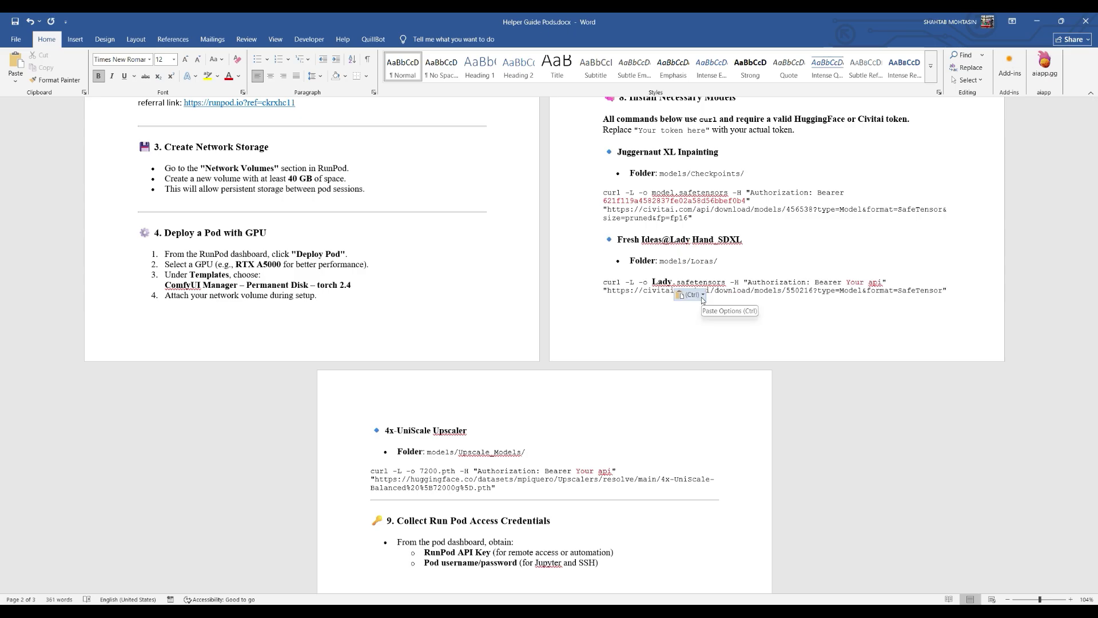
pyautogui.press('BackSpace')
pyautogui.press('BackSpace')
pyautogui.press('BackSpace')
pyautogui.press('BackSpace')
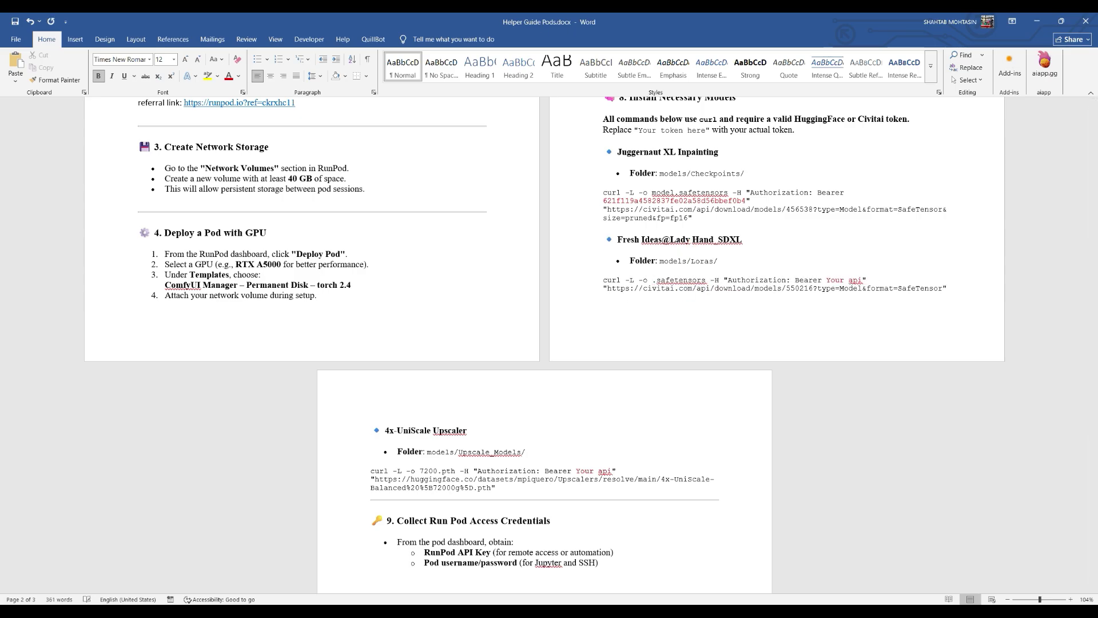
pyautogui.write('lady')
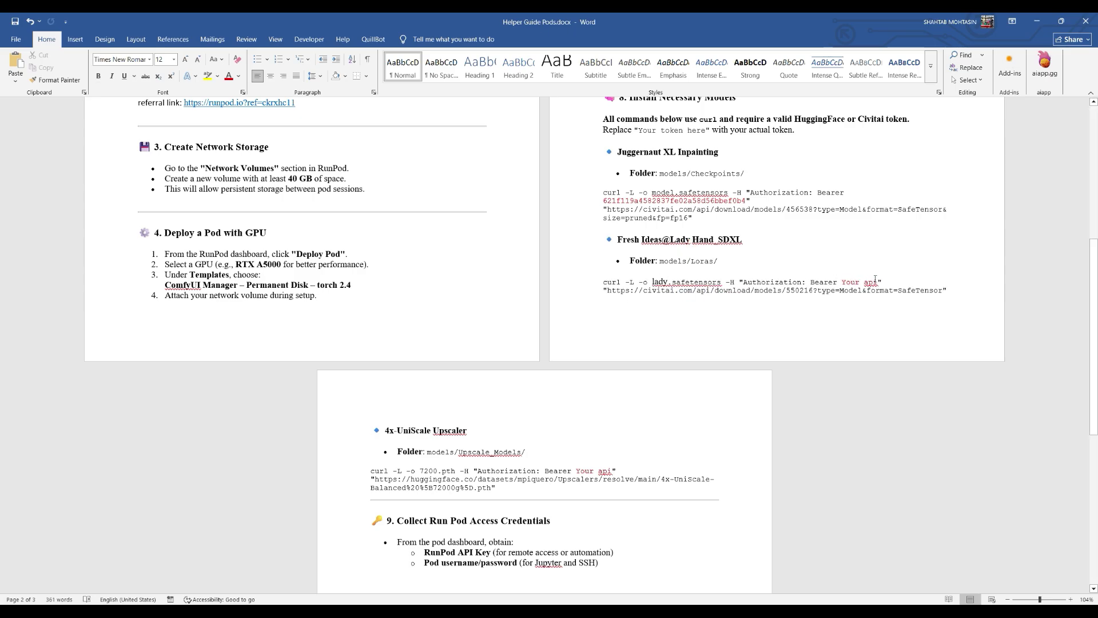
pyautogui.moveTo(842, 282); pyautogui.dragTo(881, 282)
pyautogui.scroll(2, 880, 282)
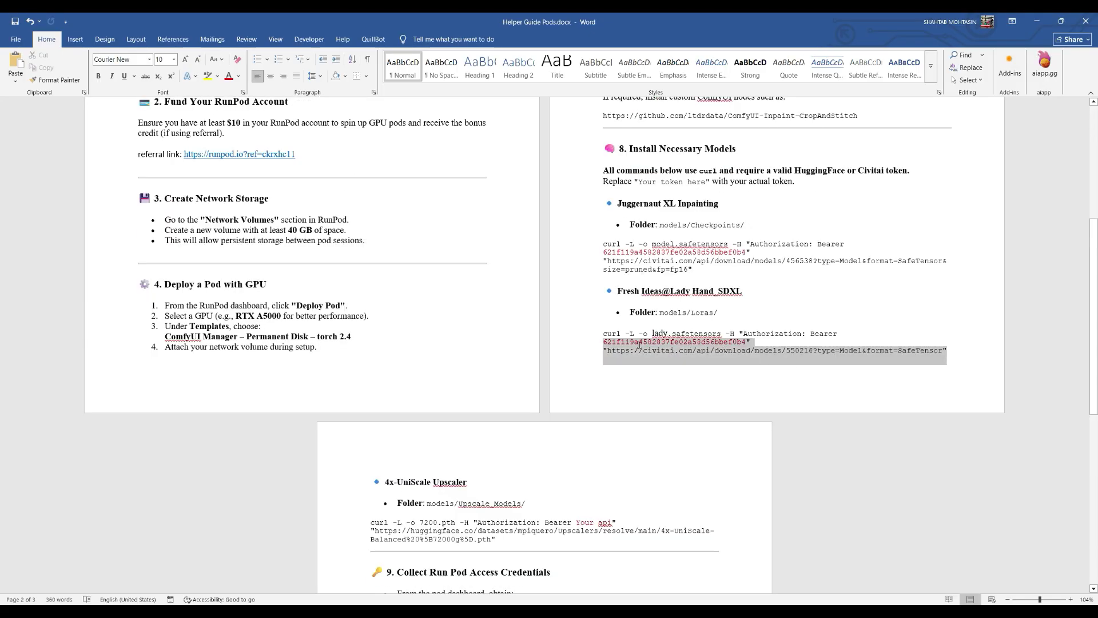
pyautogui.hotkey('alt', 'Tab')
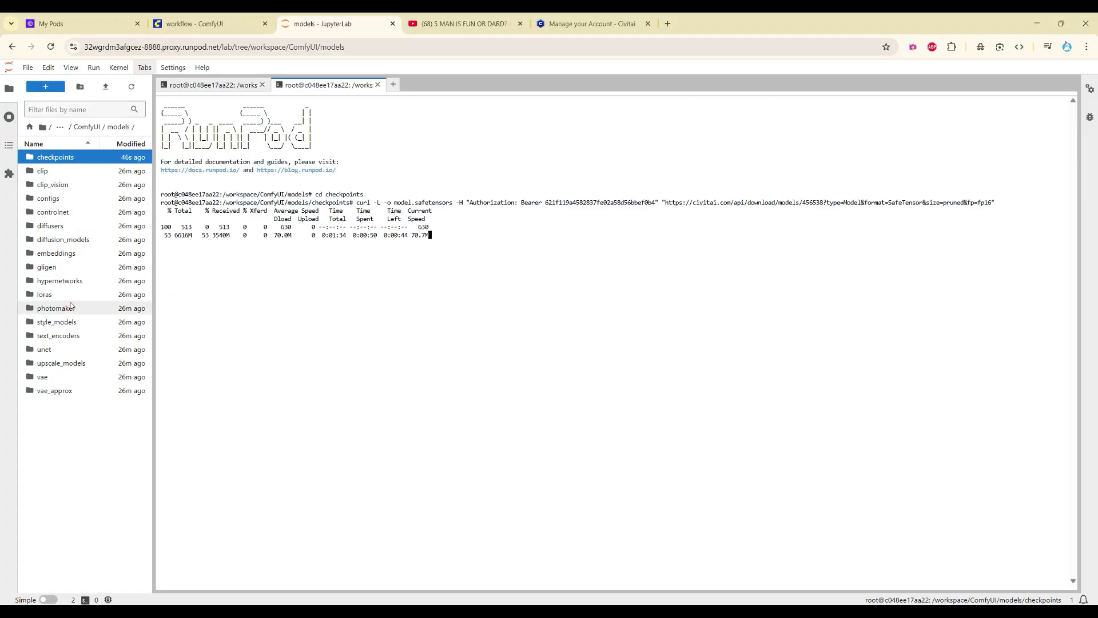
# Download lady.safetensors by running the LoRA curl command in a new models/loras terminal.
pyautogui.doubleClick(71, 296)
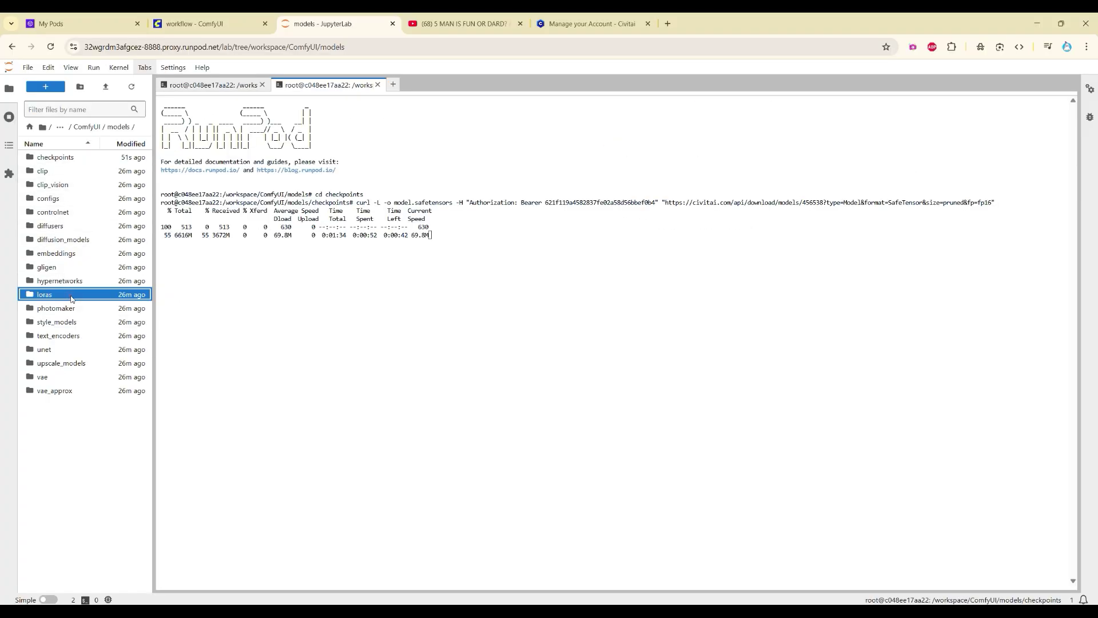
pyautogui.click(393, 85)
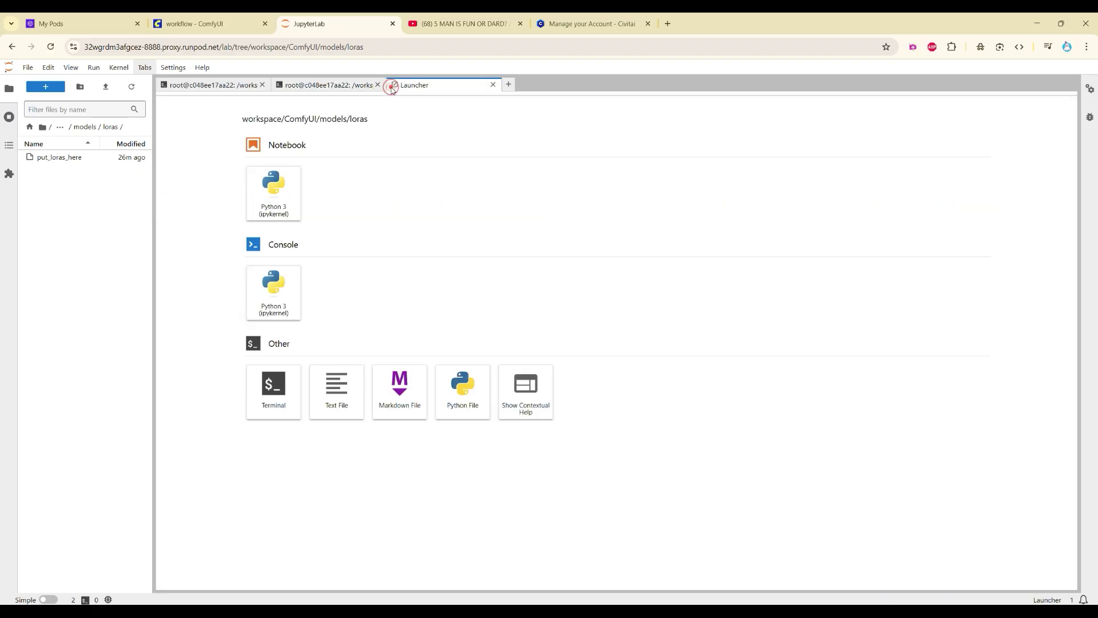
pyautogui.click(264, 399)
pyautogui.hotkey('ctrl', 'v')
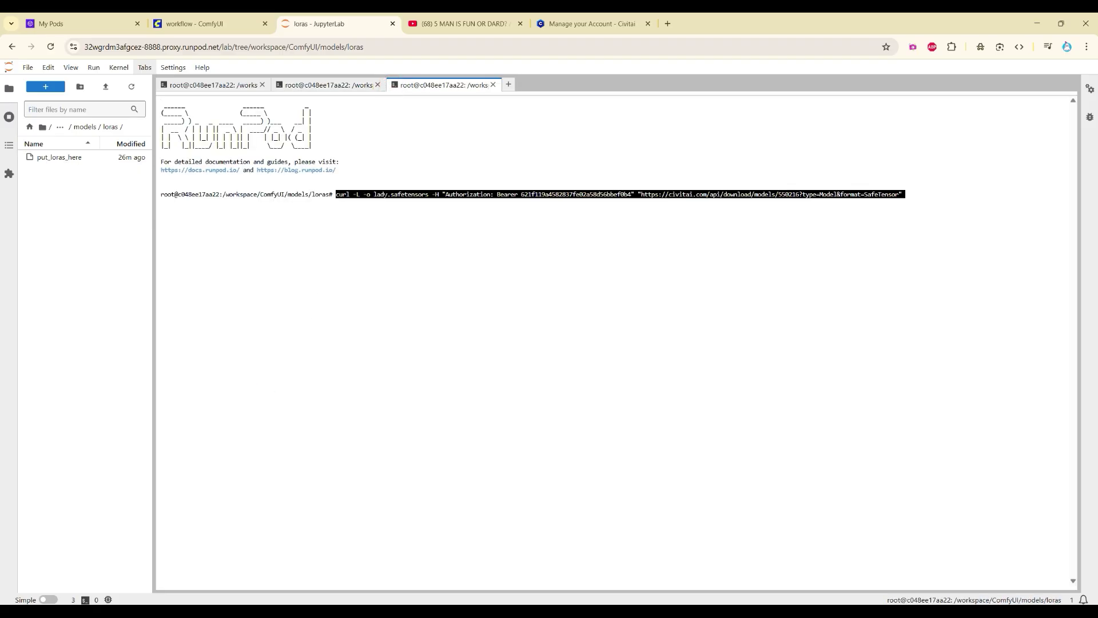
pyautogui.press('Return')
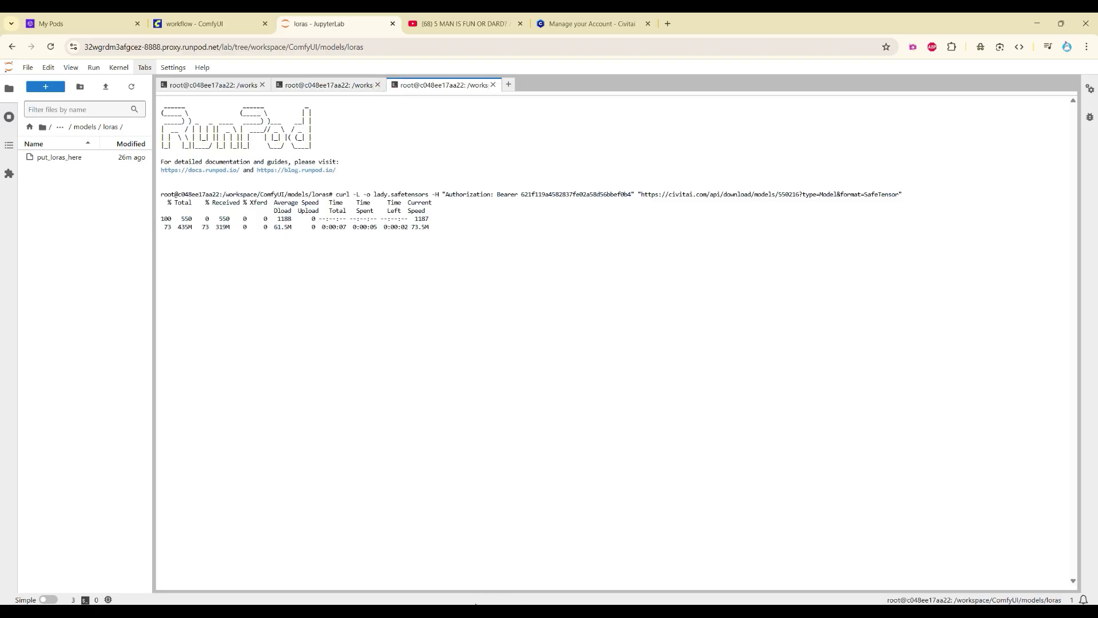
pyautogui.hotkey('alt', 'Tab')
pyautogui.scroll(-5, 596, 461)
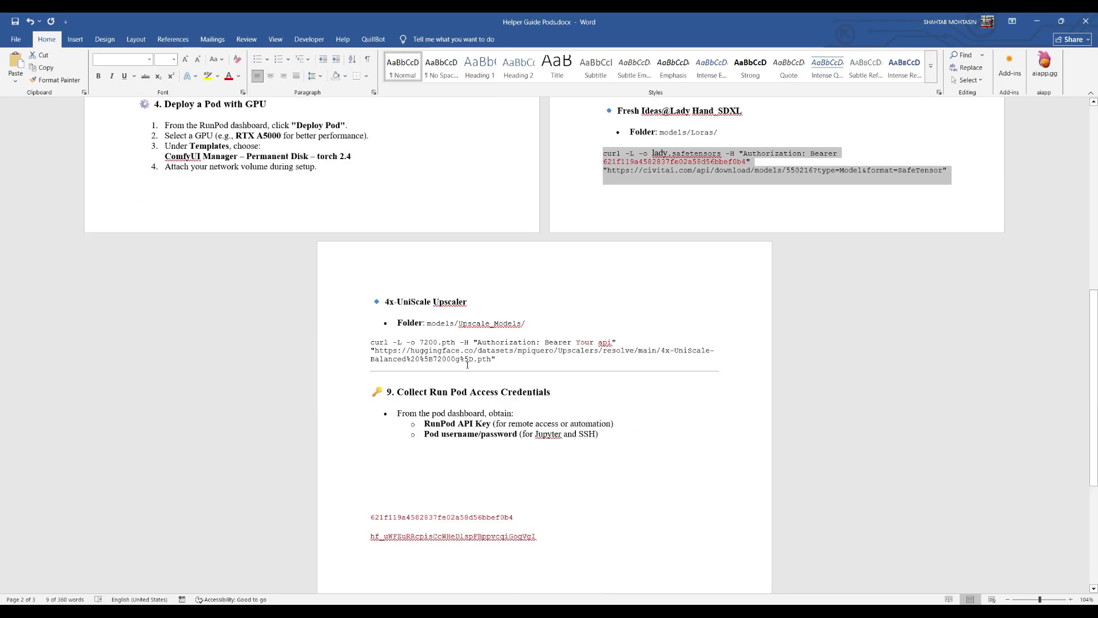
# Put the Hugging Face token over 'Your api' in the 4x-UniScale upscaler curl command.
pyautogui.scroll(1, 510, 353)
pyautogui.moveTo(410, 376); pyautogui.dragTo(473, 376)
pyautogui.click(626, 447)
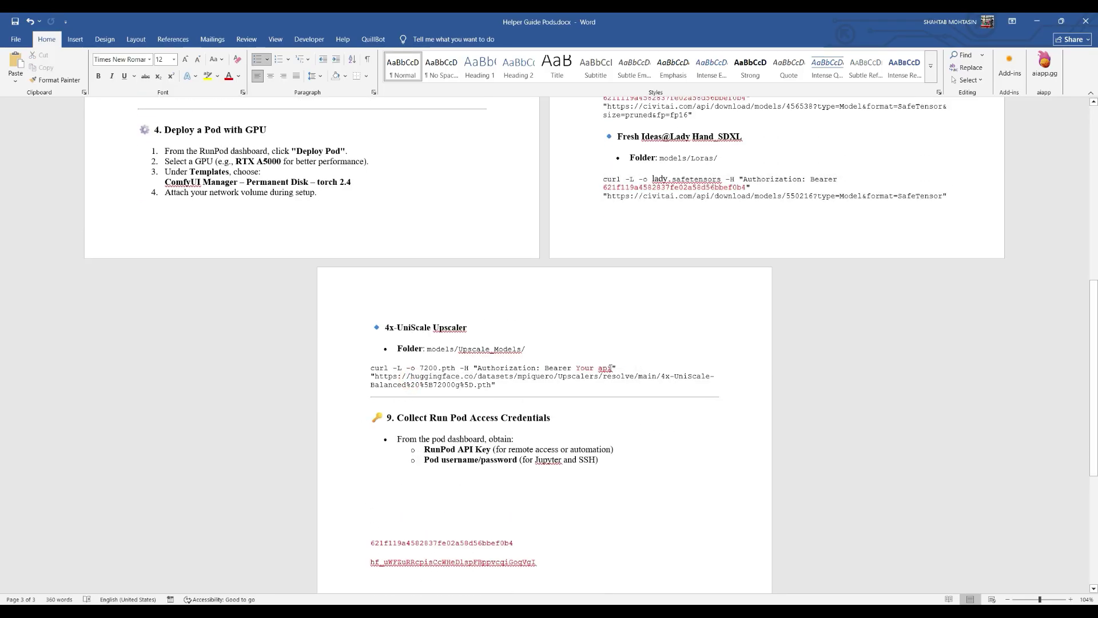
pyautogui.moveTo(575, 368); pyautogui.dragTo(612, 368)
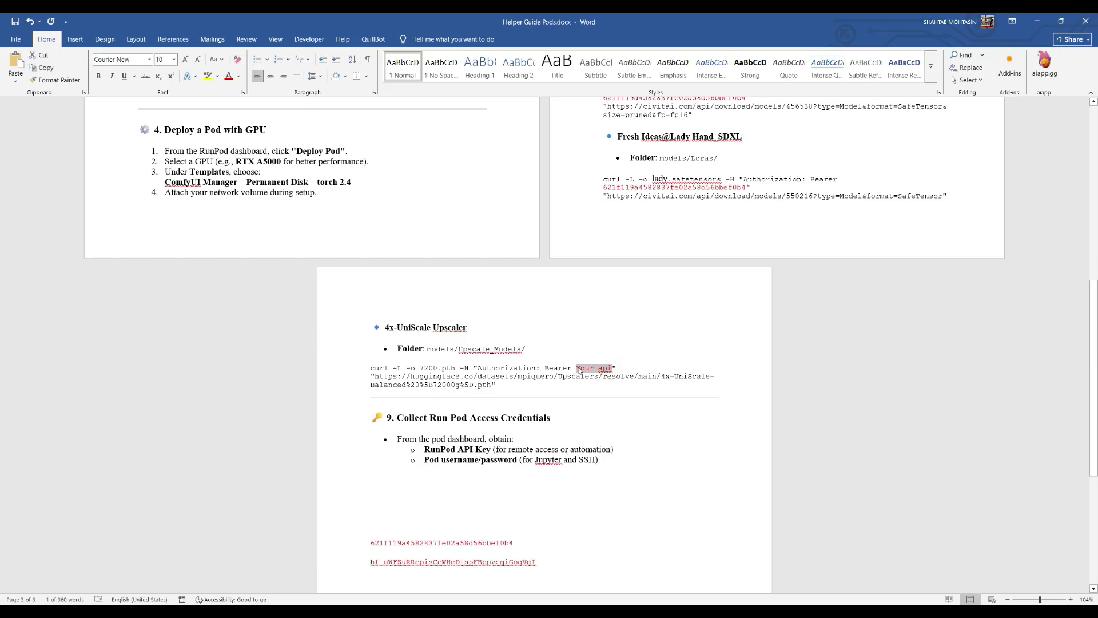
pyautogui.hotkey('ctrl', 'v')
pyautogui.tripleClick(606, 385)
pyautogui.hotkey('alt', 'Tab')
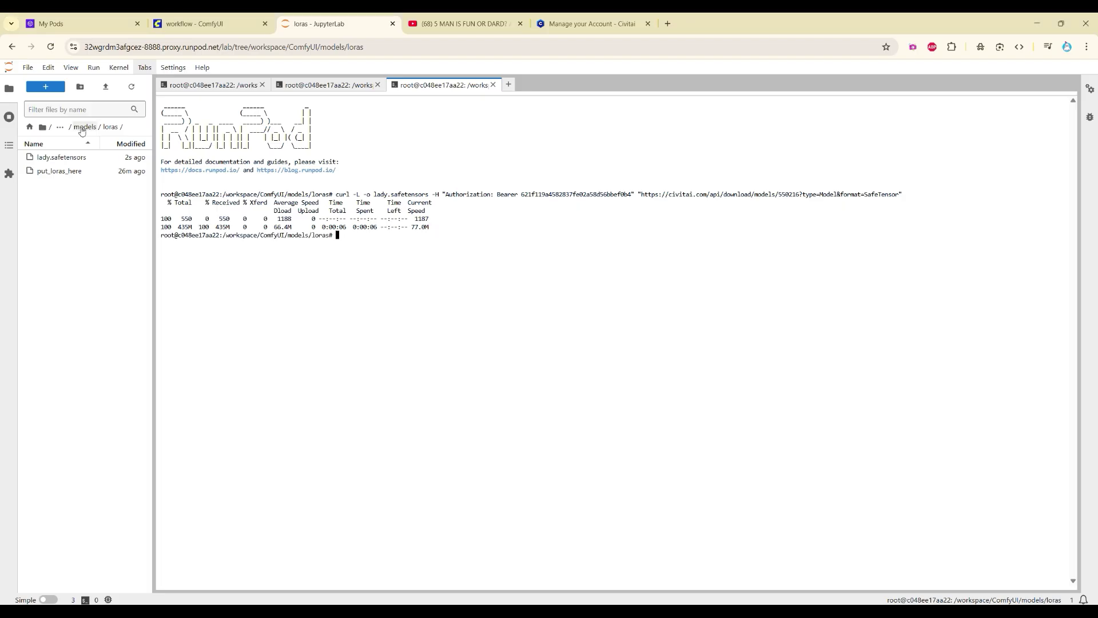
# Download 7200.pth by running the upscaler curl command in a new upscale_models terminal.
pyautogui.click(81, 127)
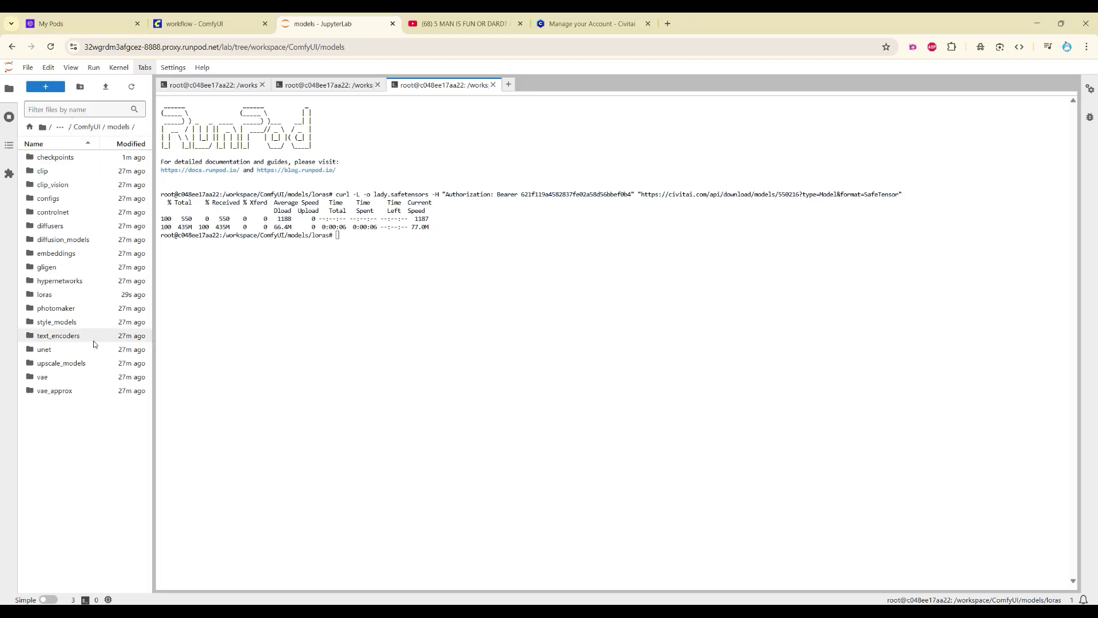
pyautogui.doubleClick(76, 365)
pyautogui.hotkey('ctrl', 'shift', 'l')
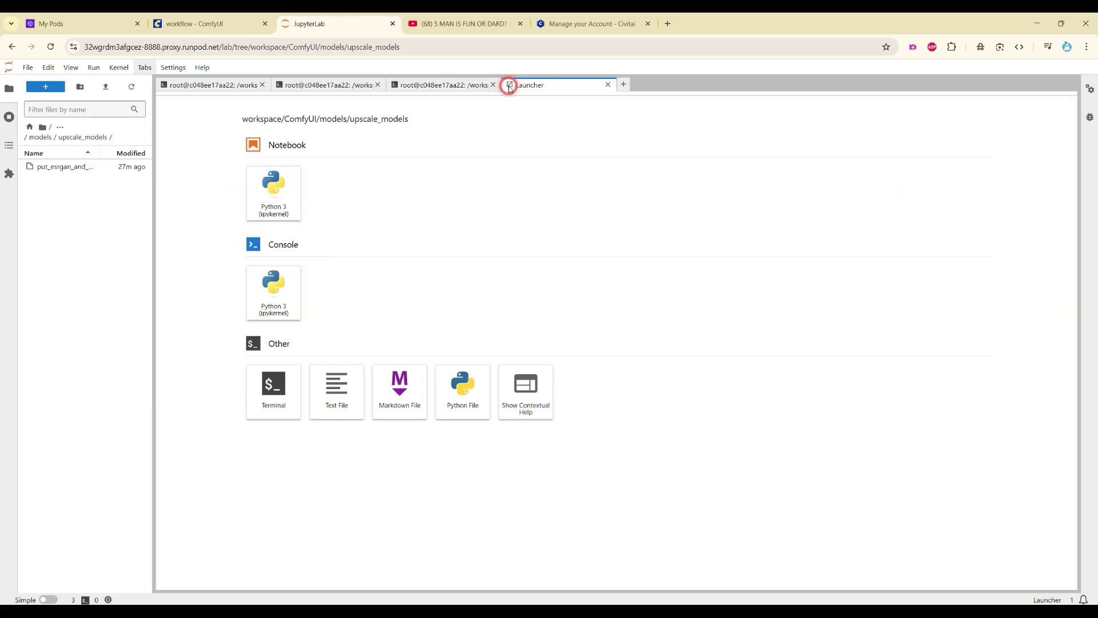
pyautogui.click(272, 385)
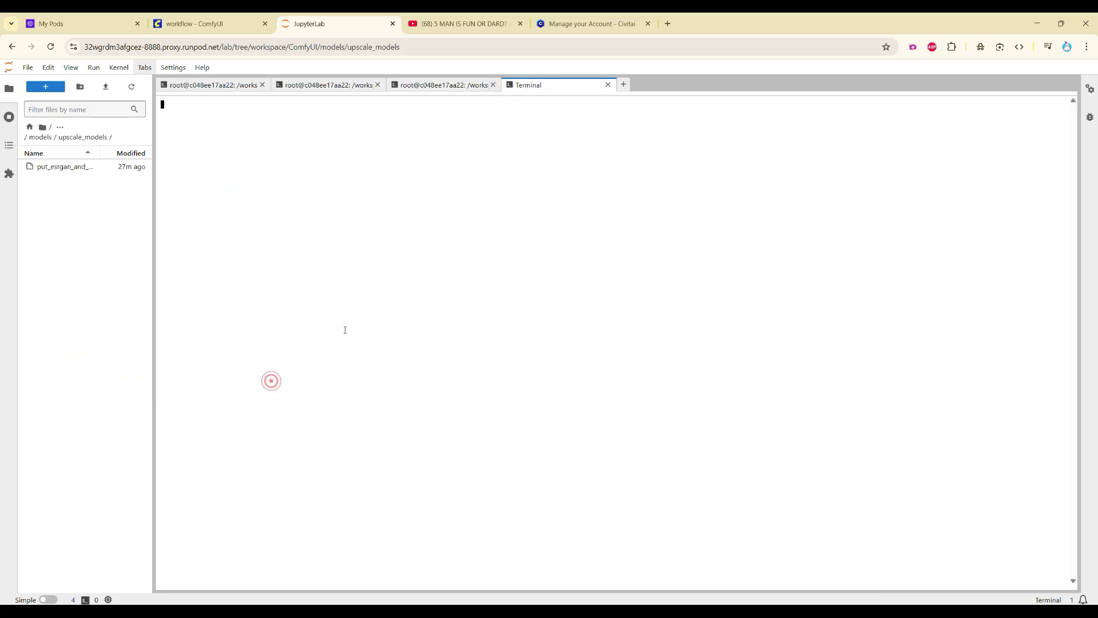
pyautogui.hotkey('ctrl', 'v')
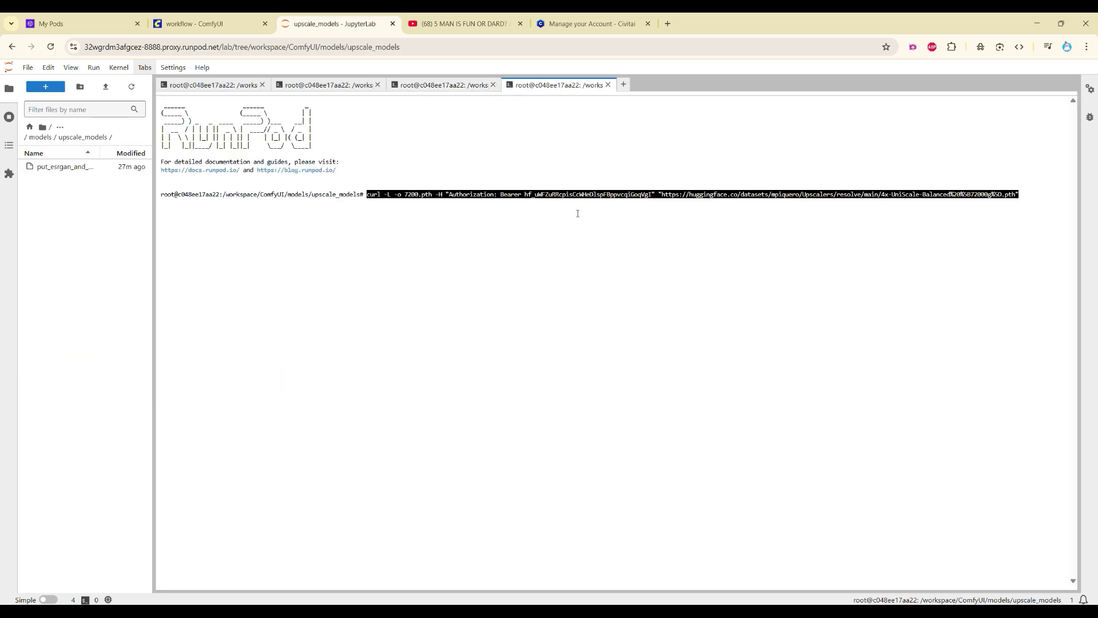
pyautogui.press('Return')
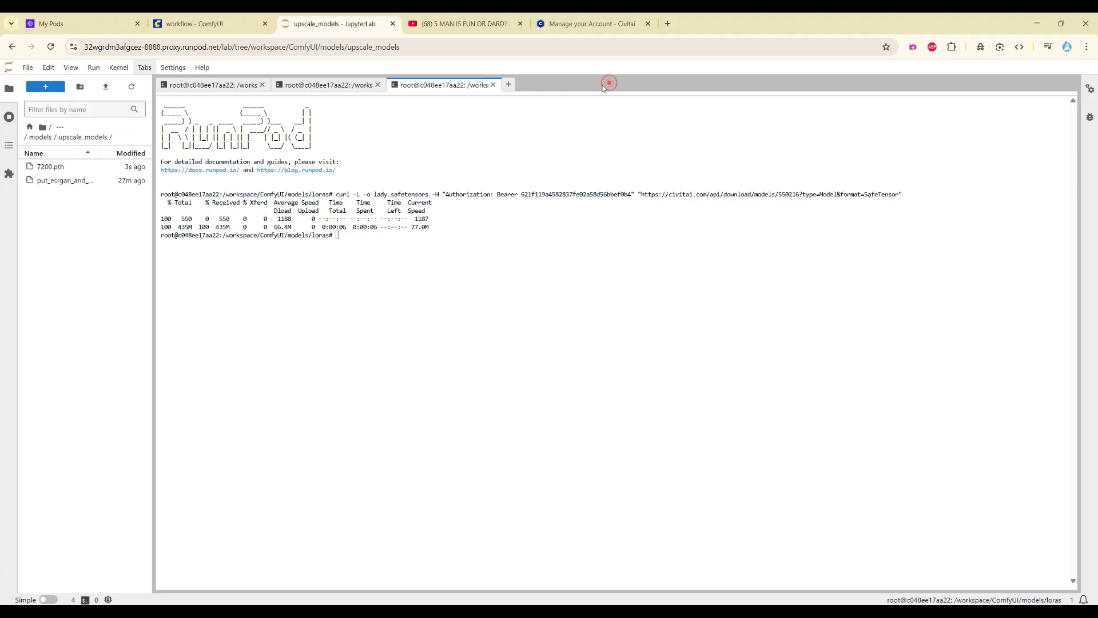
pyautogui.hotkey('ctrl', 'pageup')
# Reload ComfyUI to pick up lady.safetensors and 7200.pth, and upload the woman's portrait.
pyautogui.click(50, 47)
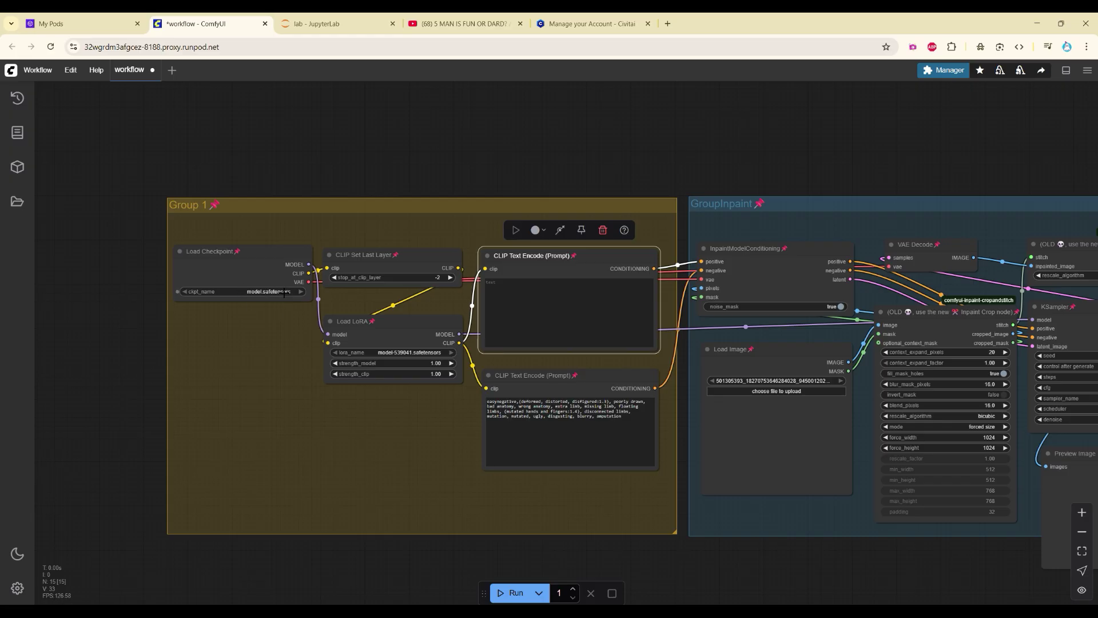
pyautogui.moveTo(514, 178); pyautogui.dragTo(520, 148)
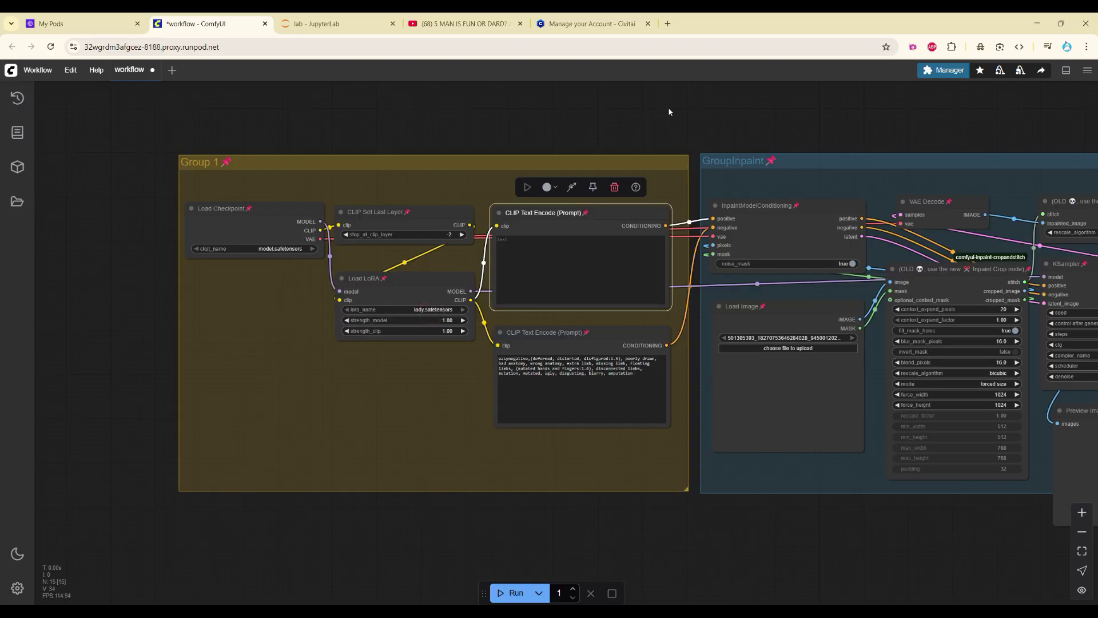
pyautogui.moveTo(669, 105); pyautogui.dragTo(449, 114)
pyautogui.moveTo(631, 122); pyautogui.dragTo(404, 124)
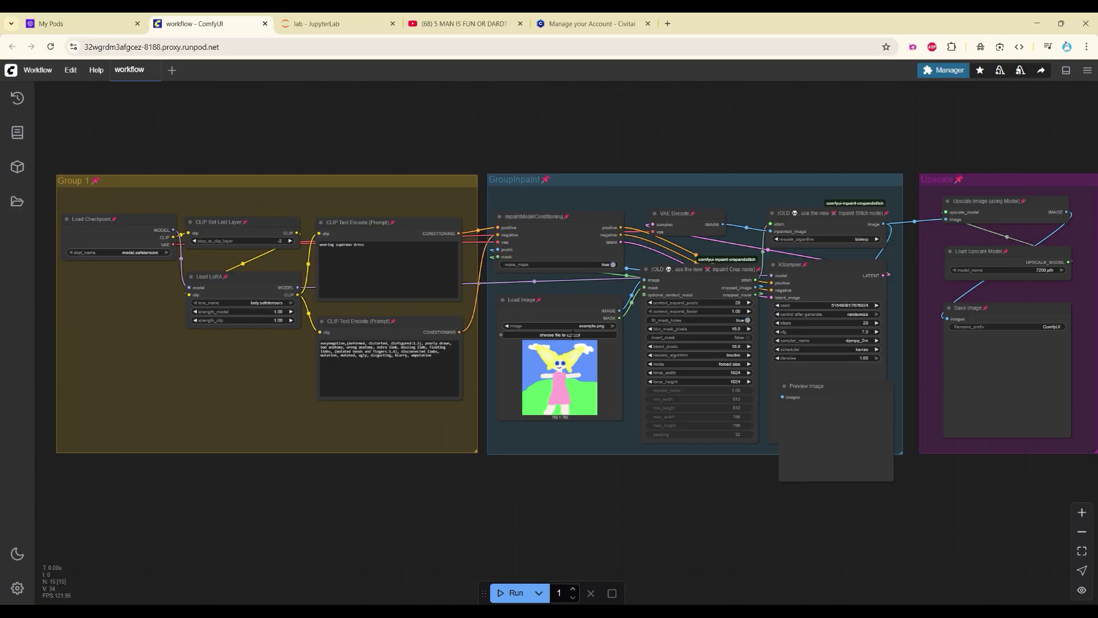
pyautogui.click(574, 337)
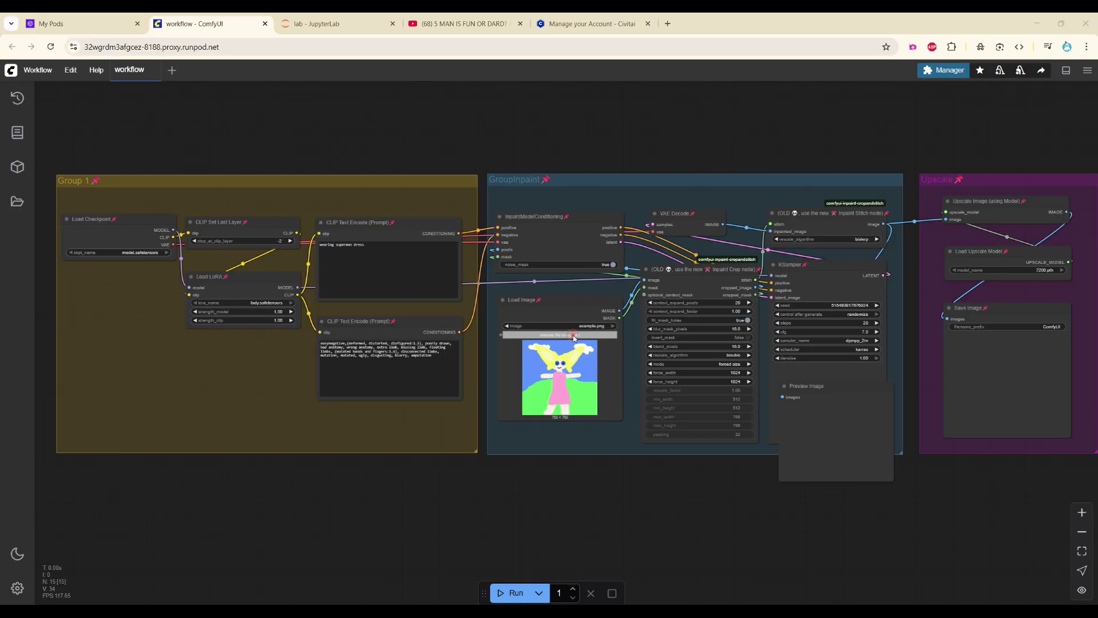
pyautogui.doubleClick(126, 212)
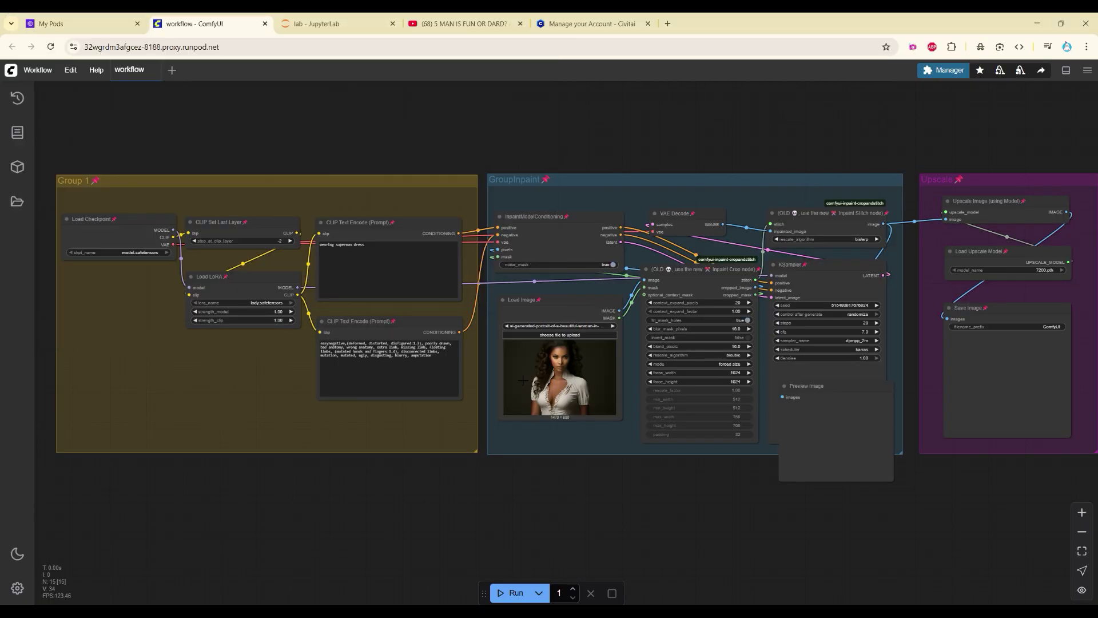
# Paint a mask over the dress in the Load Image portrait using MaskEditor.
pyautogui.rightClick(566, 362)
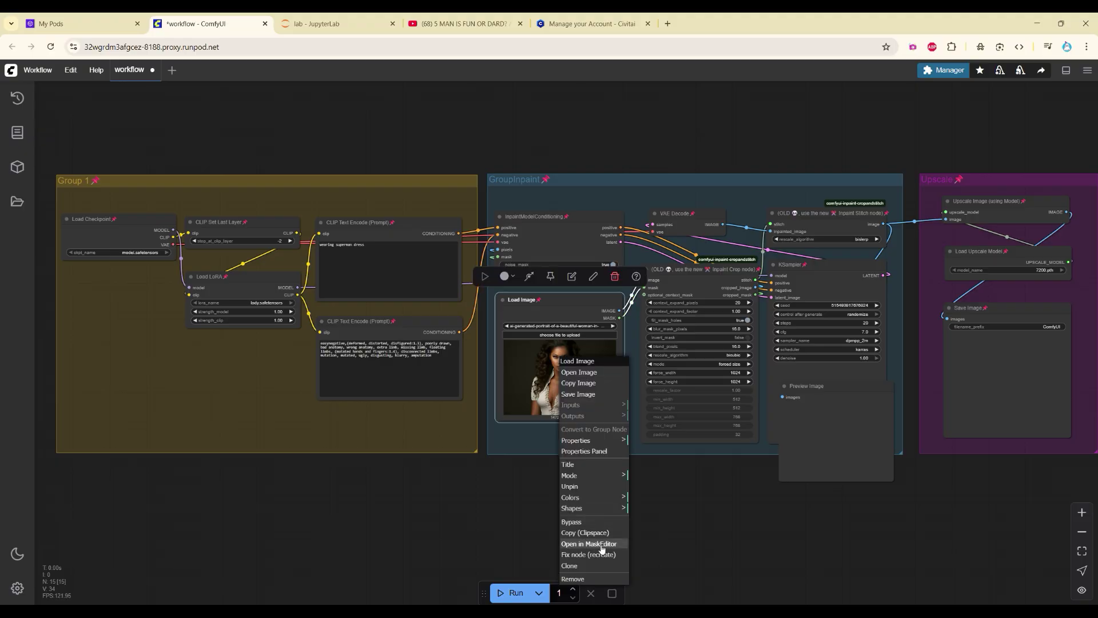
pyautogui.click(601, 544)
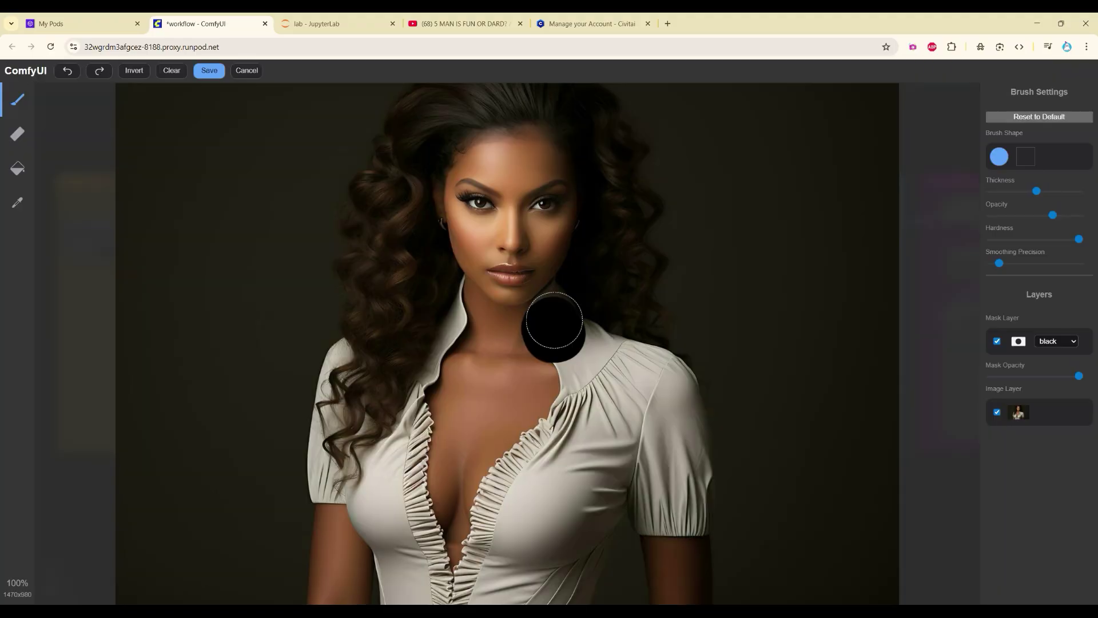
pyautogui.moveTo(553, 319)
pyautogui.mouseDown()
pyautogui.moveTo(644, 356)
pyautogui.moveTo(701, 434)
pyautogui.moveTo(698, 510)
pyautogui.moveTo(635, 515)
pyautogui.moveTo(606, 557)
pyautogui.moveTo(366, 515)
pyautogui.mouseUp()
pyautogui.click(209, 71)
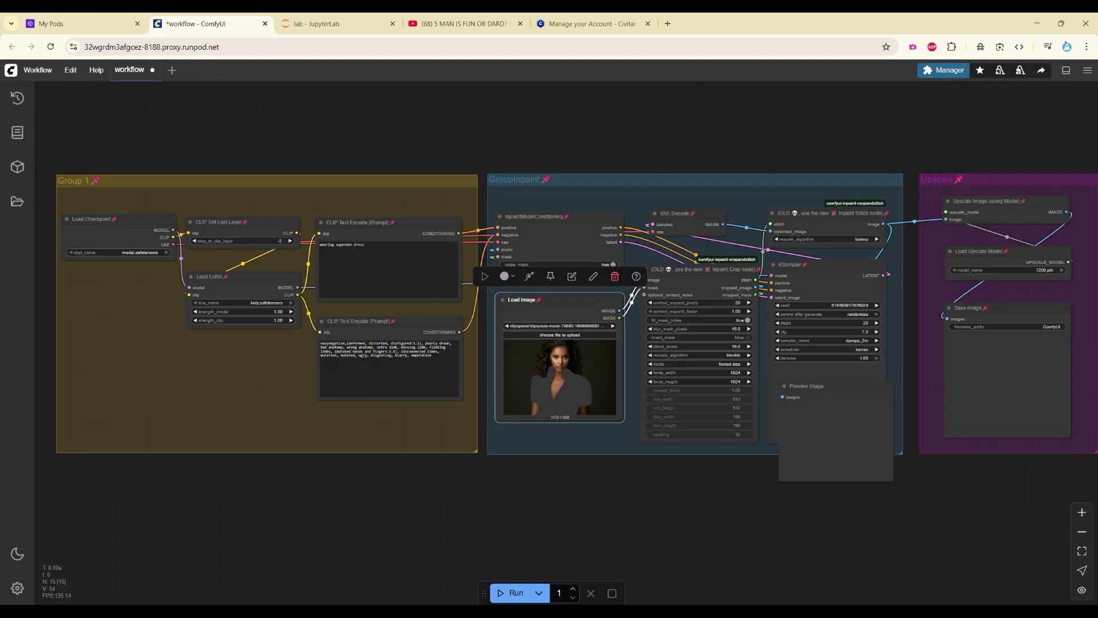
# Change the positive prompt from 'superman' to 'wearing red modern dress'.
pyautogui.click(350, 245)
pyautogui.write('red modern')
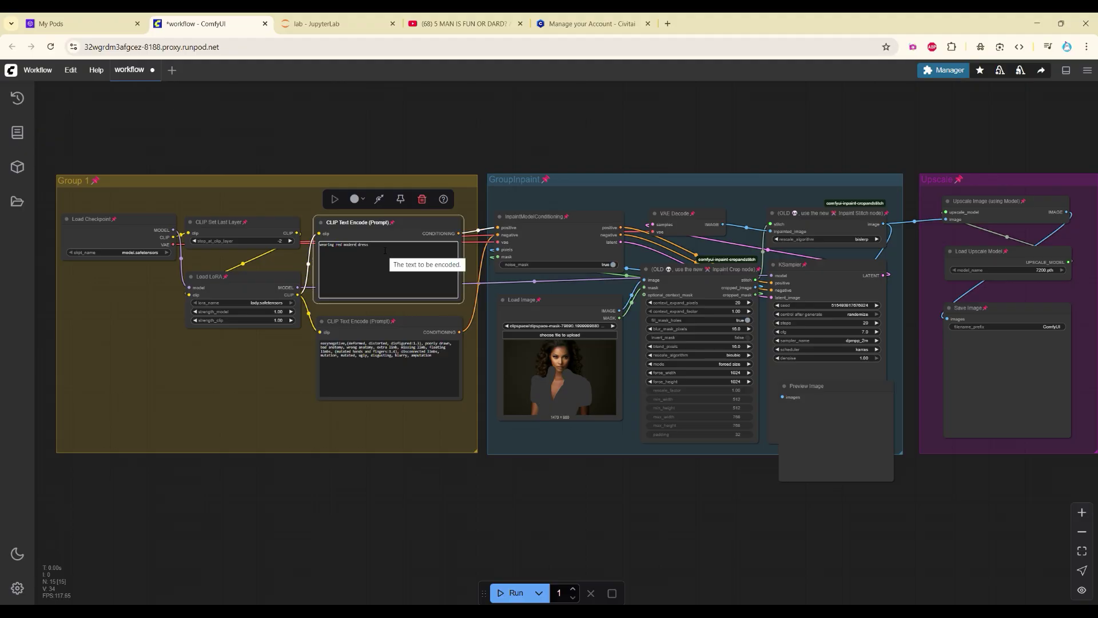
pyautogui.moveTo(400, 474); pyautogui.dragTo(434, 431)
# Run the inpainting workflow and view the white dress with red trim result.
pyautogui.click(511, 593)
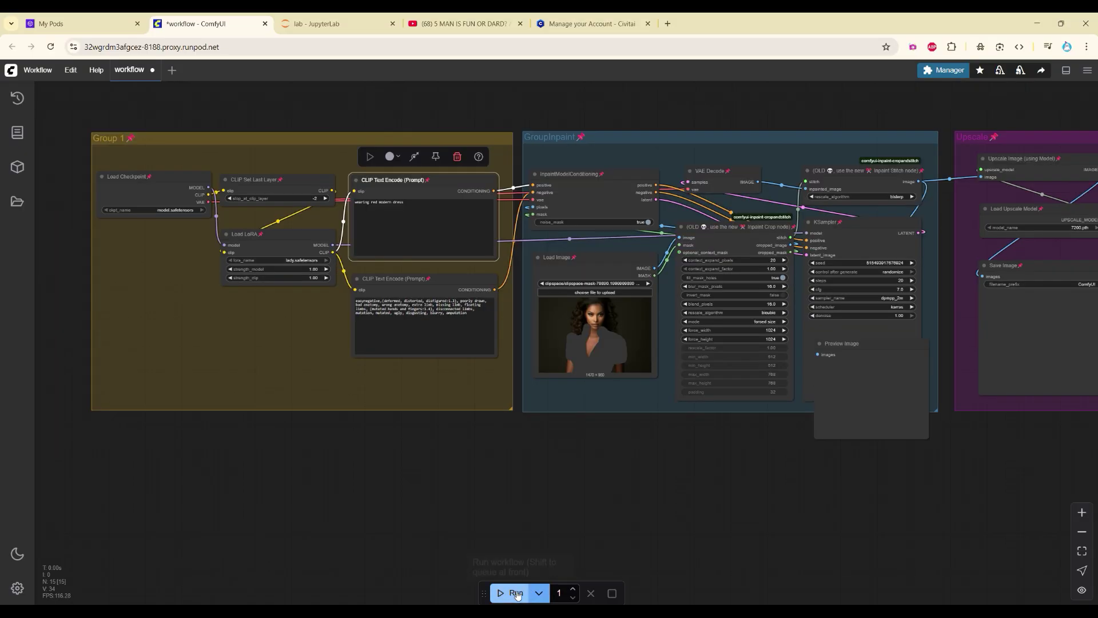
pyautogui.click(17, 98)
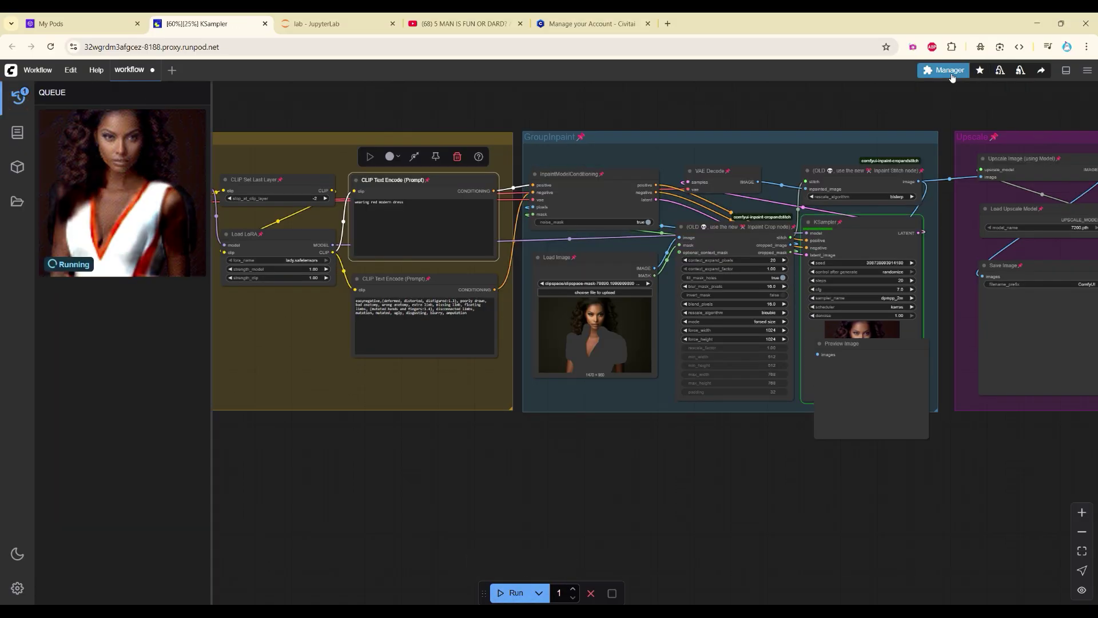
pyautogui.click(1066, 70)
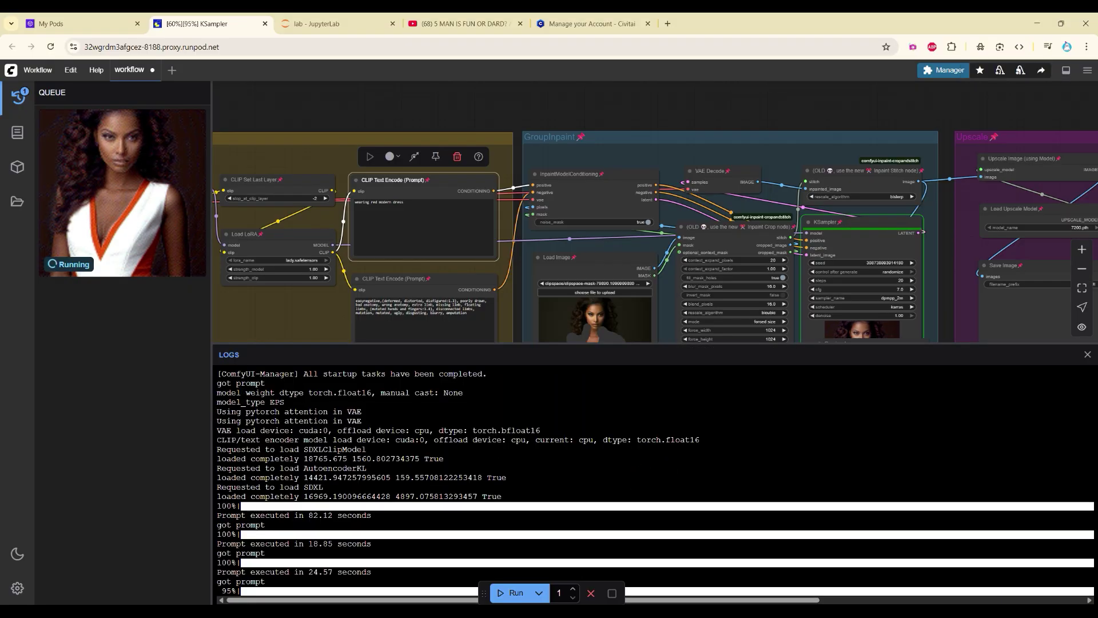
pyautogui.hscroll(5, 903, 318)
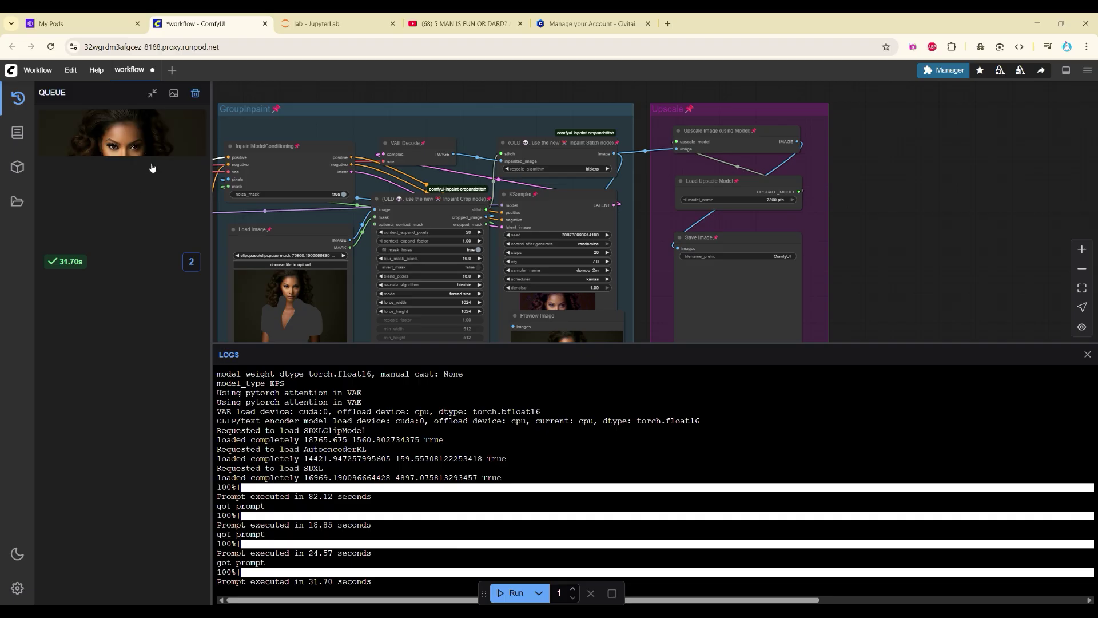
pyautogui.click(149, 164)
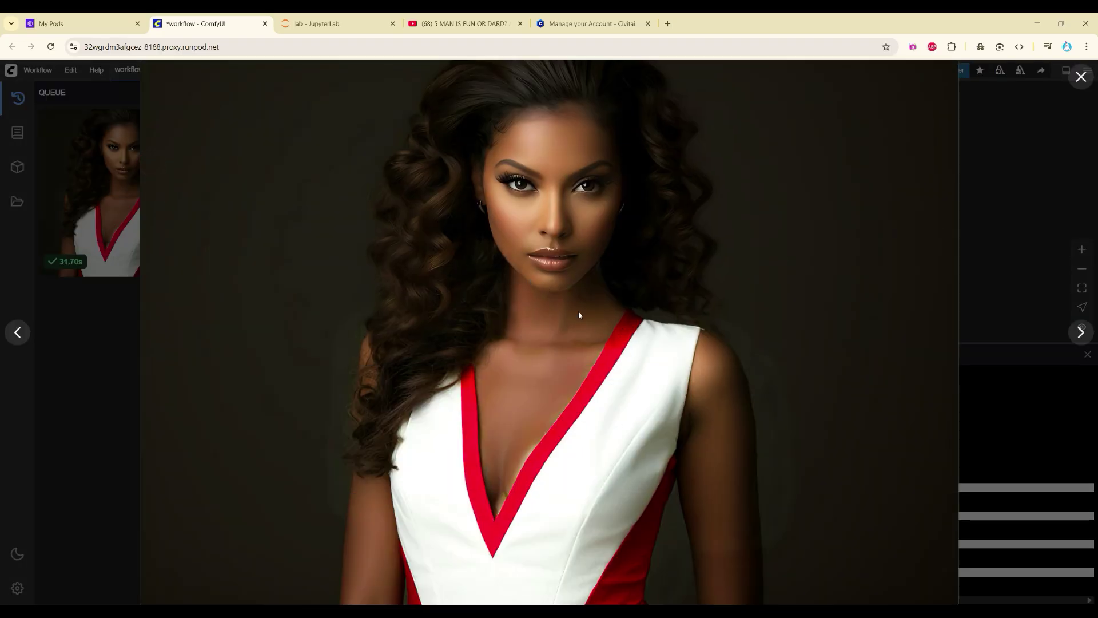
pyautogui.press('Escape')
pyautogui.hotkey('ctrl', '`')
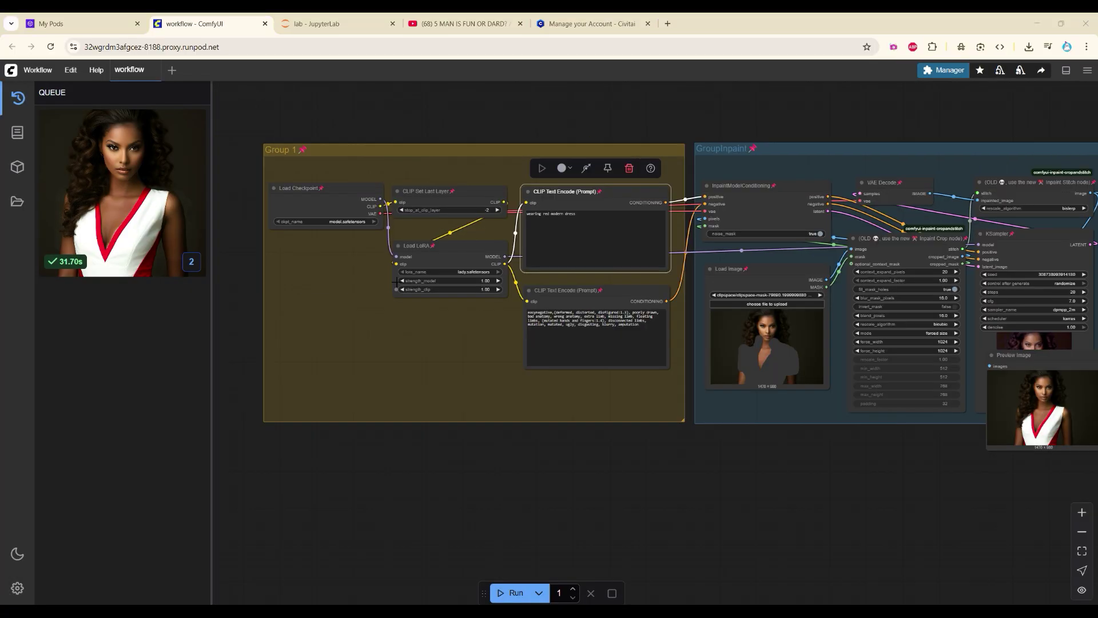
# Start the Web Terminal for the pod on the RunPod pods page.
pyautogui.click(60, 24)
pyautogui.moveTo(462, 357); pyautogui.dragTo(406, 359)
pyautogui.click(666, 395)
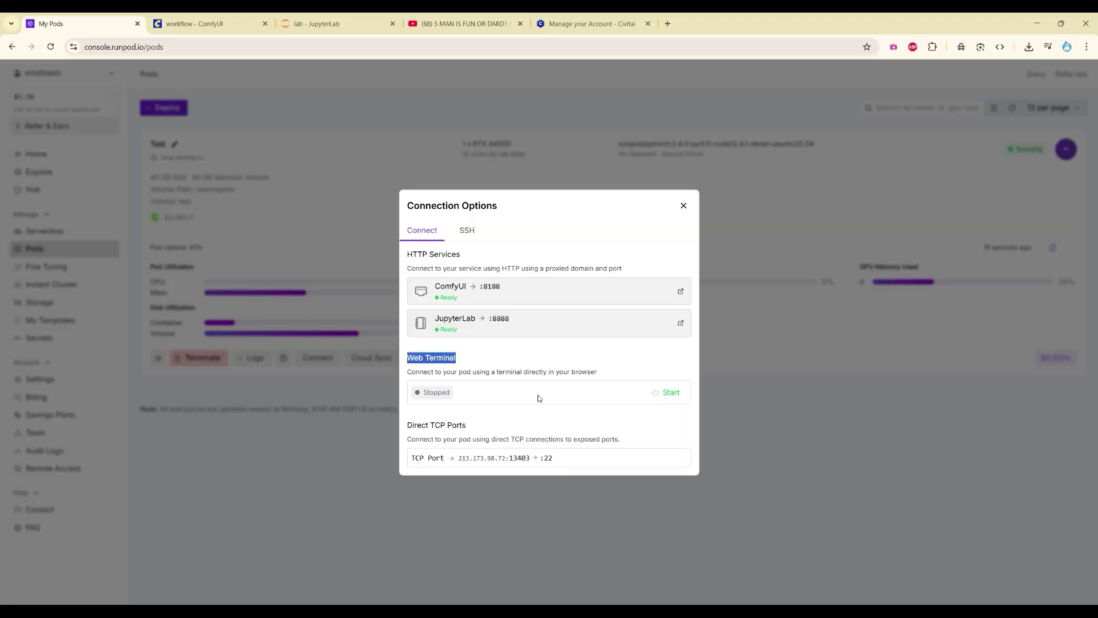
# Clear the Web Terminal heading text selection on the RunPod pod page.
pyautogui.click(582, 360)
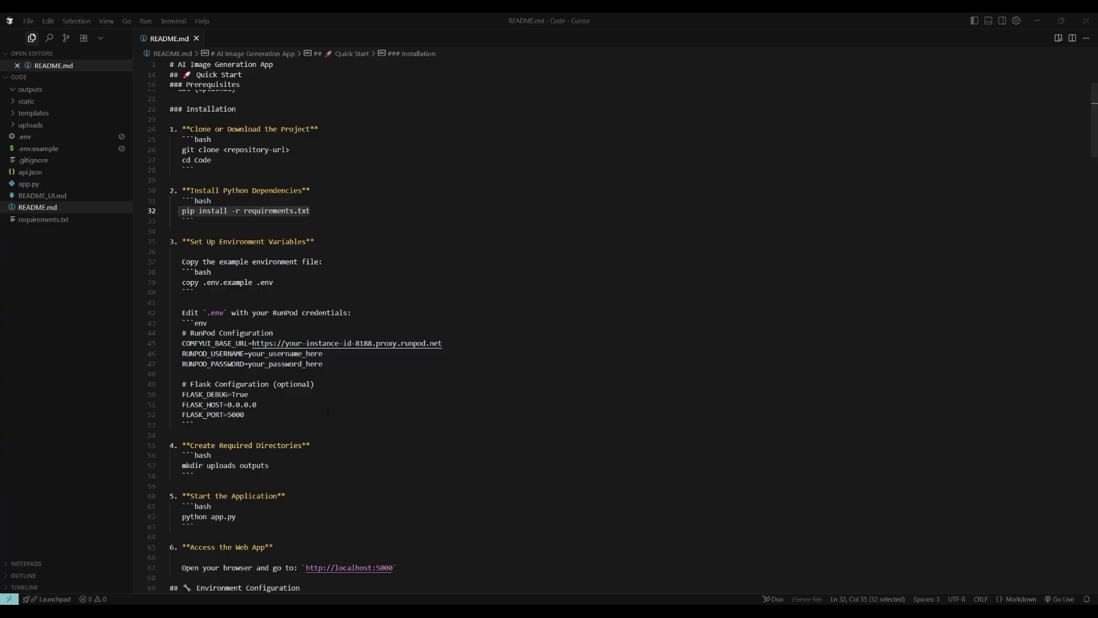
pyautogui.scroll(5, 327, 412)
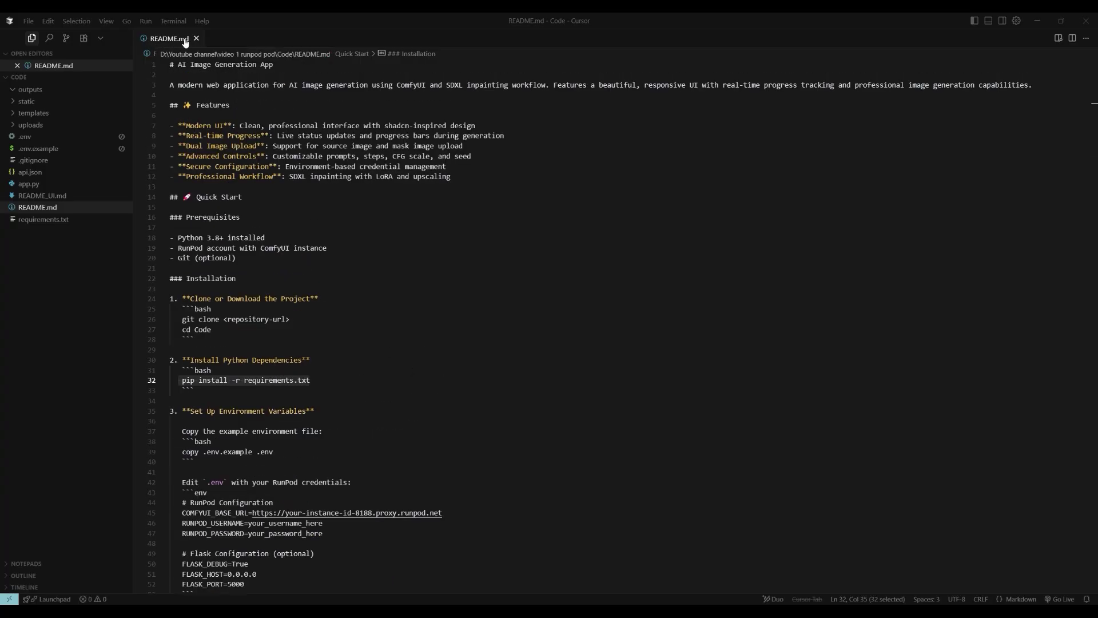
pyautogui.scroll(-3, 353, 296)
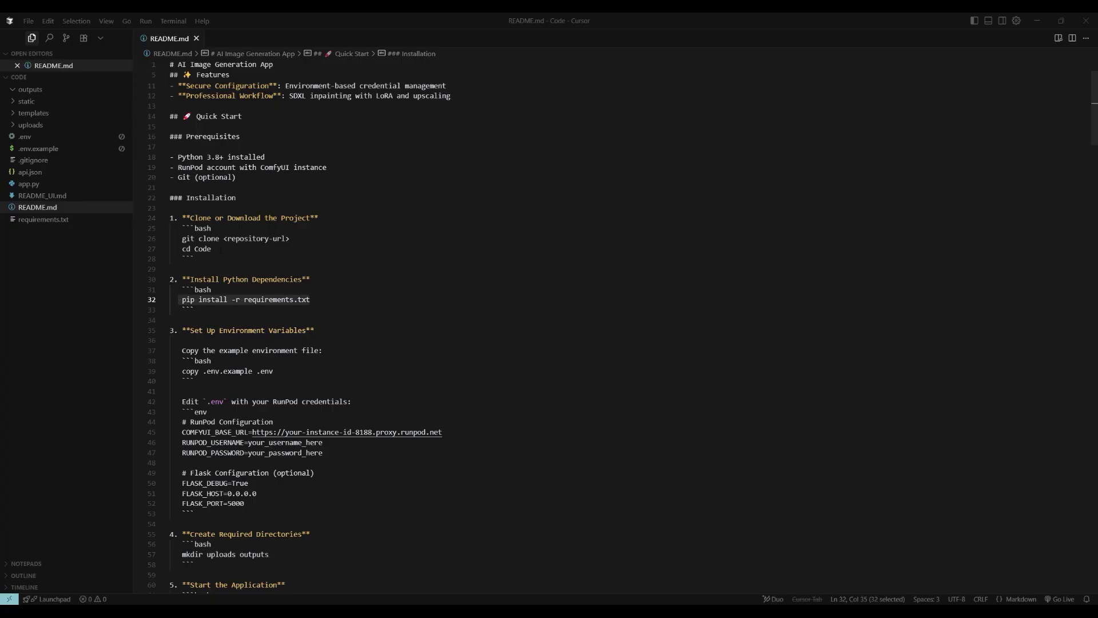
pyautogui.scroll(-1, 221, 250)
pyautogui.scroll(-2, 281, 236)
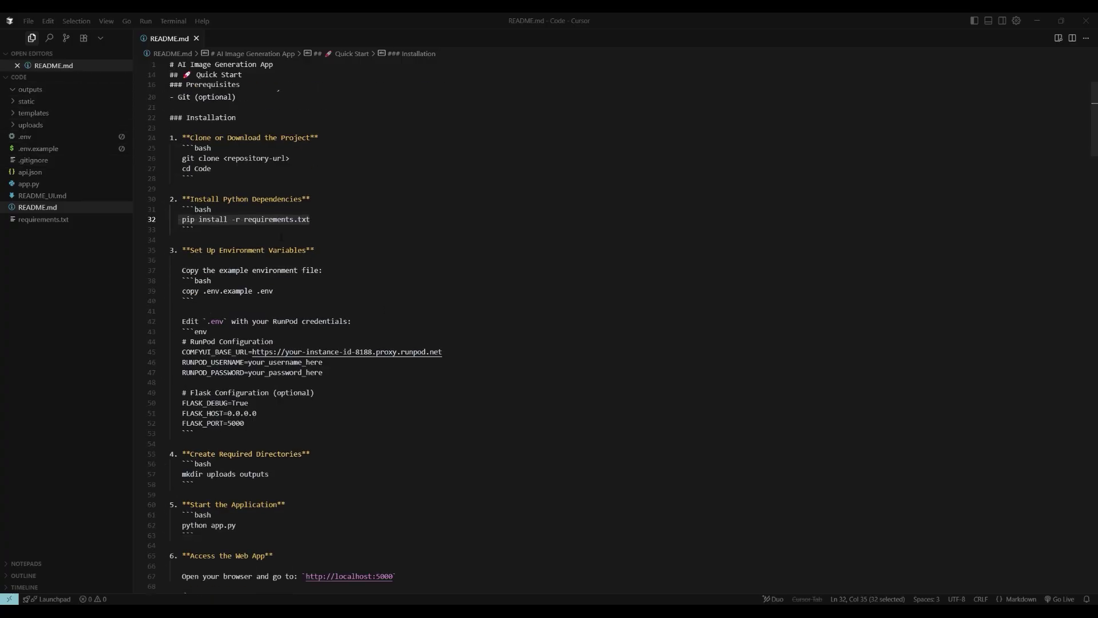
pyautogui.moveTo(314, 220); pyautogui.dragTo(178, 219)
pyautogui.scroll(-1, 178, 219)
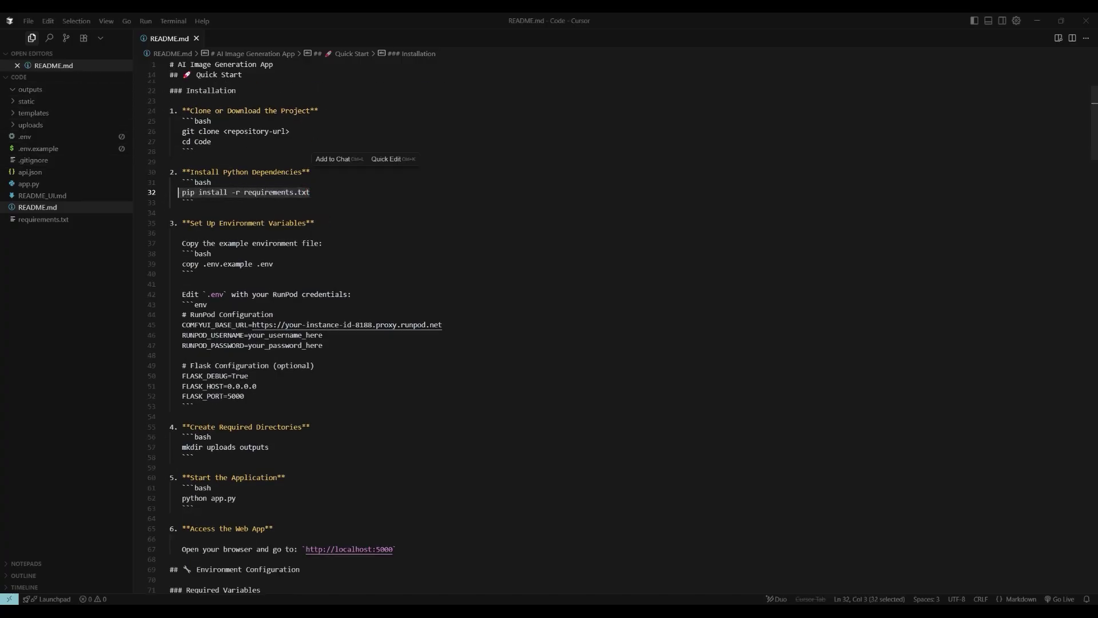
# Check the ComfyUI URL and pod username/password in .env and .env.example against RunPod's connection options.
pyautogui.click(45, 150)
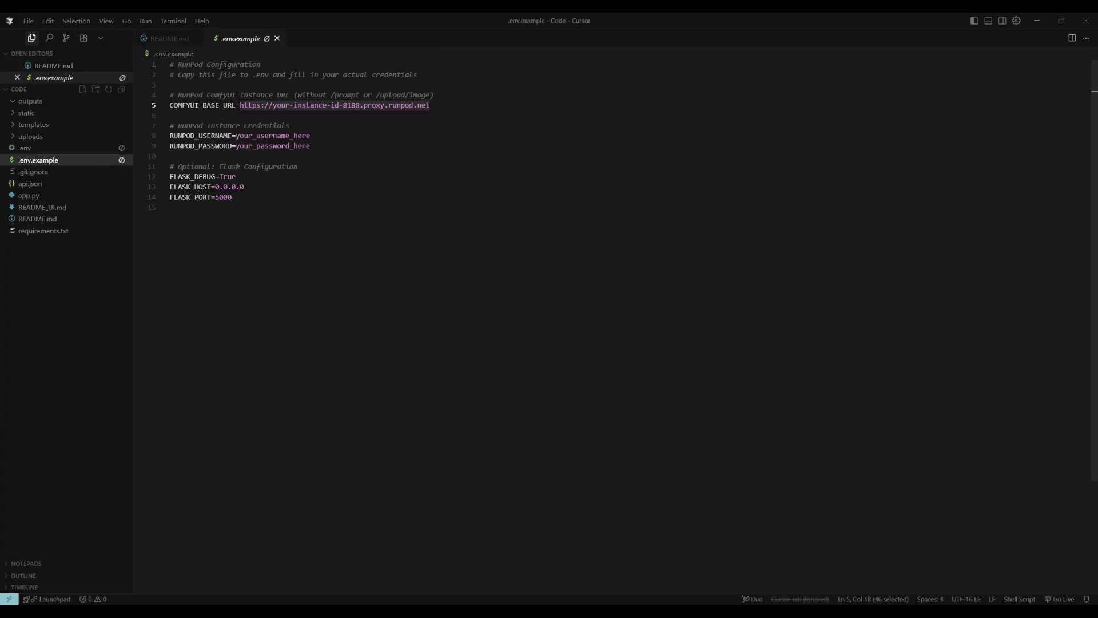
pyautogui.hotkey('alt', 'Tab')
pyautogui.click(115, 46)
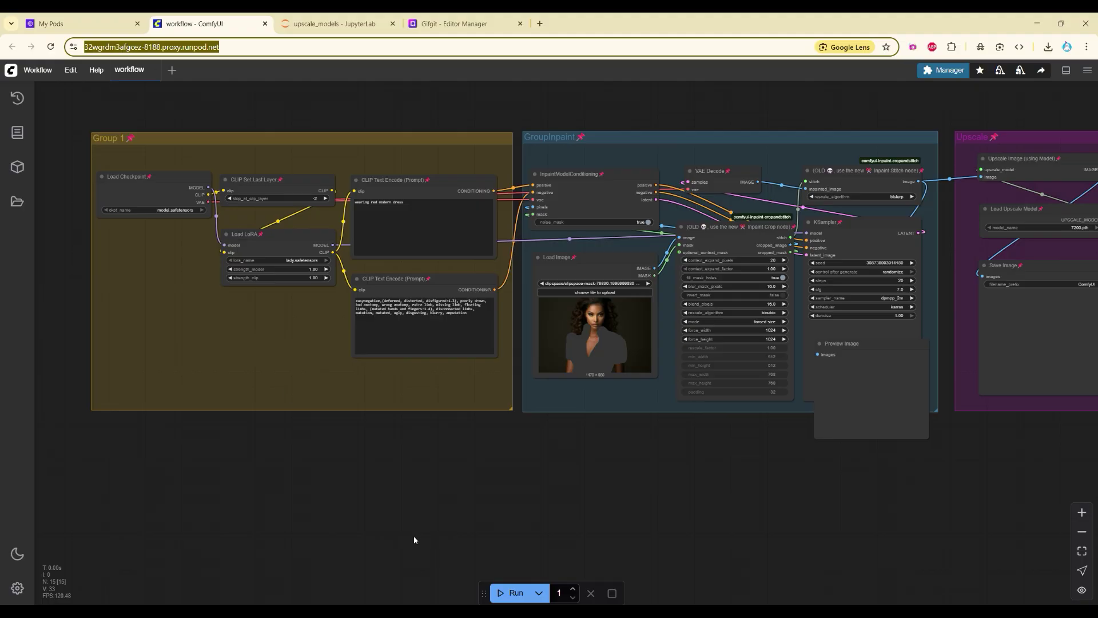
pyautogui.hotkey('alt', 'Tab')
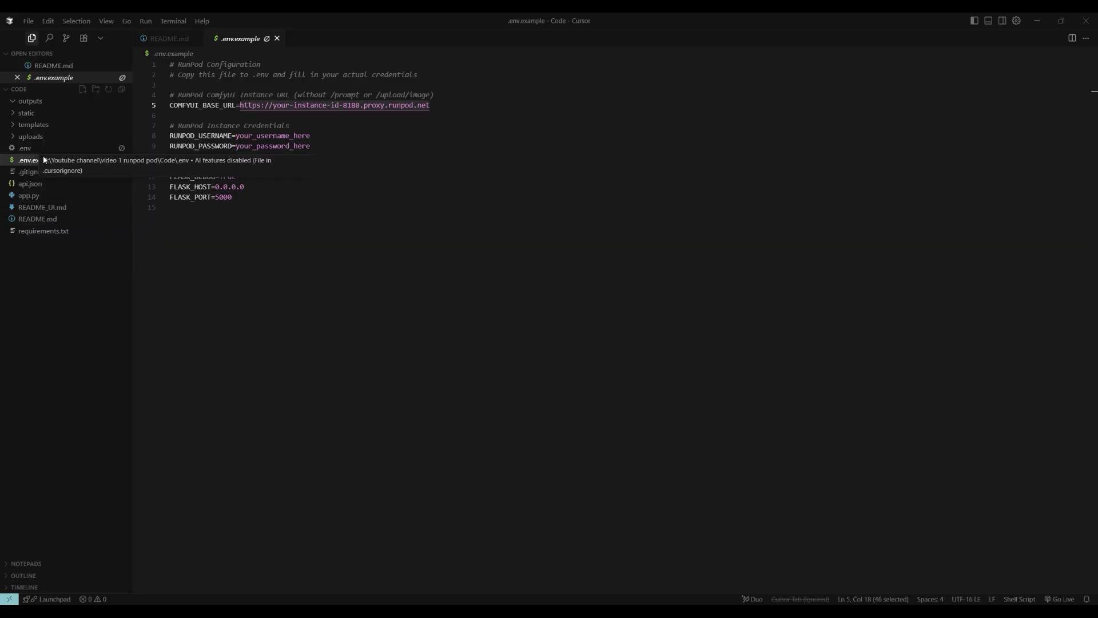
pyautogui.click(57, 150)
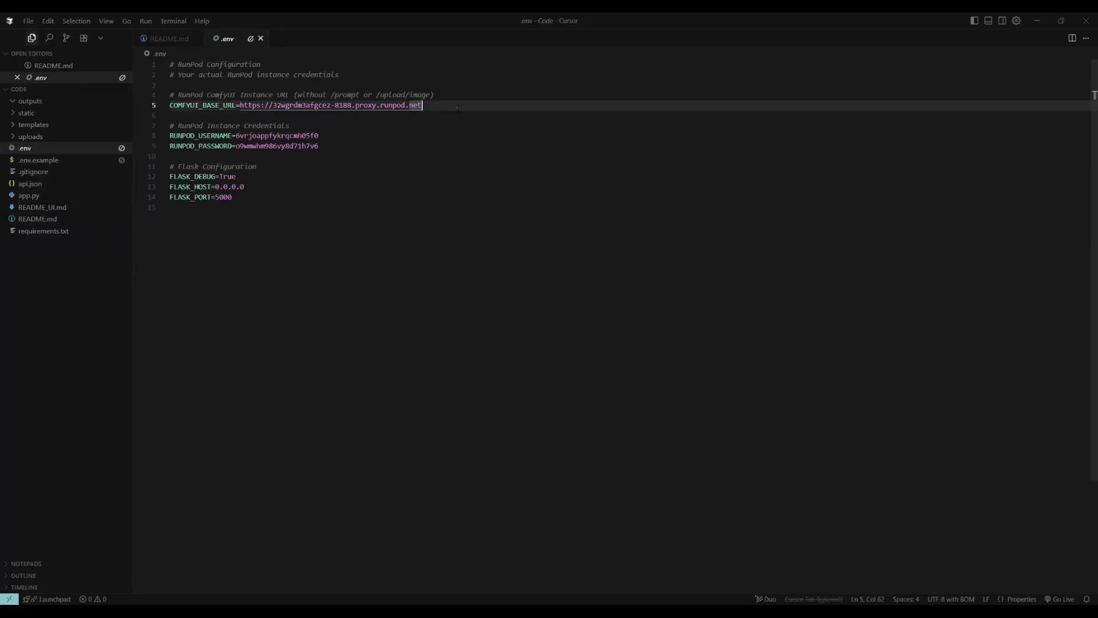
pyautogui.moveTo(448, 106); pyautogui.dragTo(245, 105)
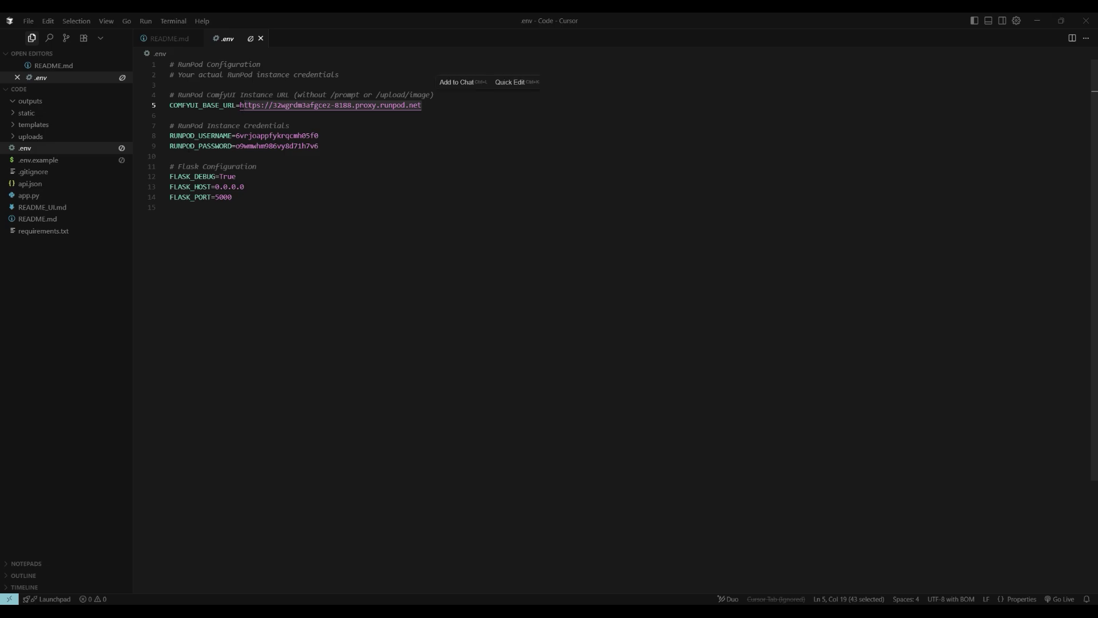
pyautogui.click(38, 161)
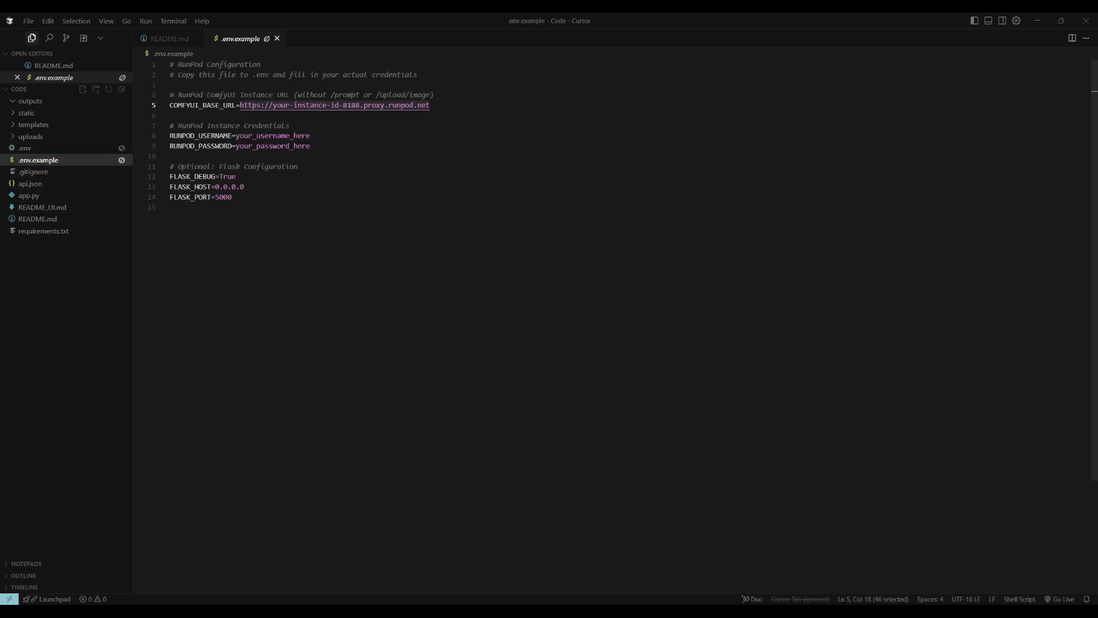
pyautogui.moveTo(171, 135); pyautogui.dragTo(231, 146)
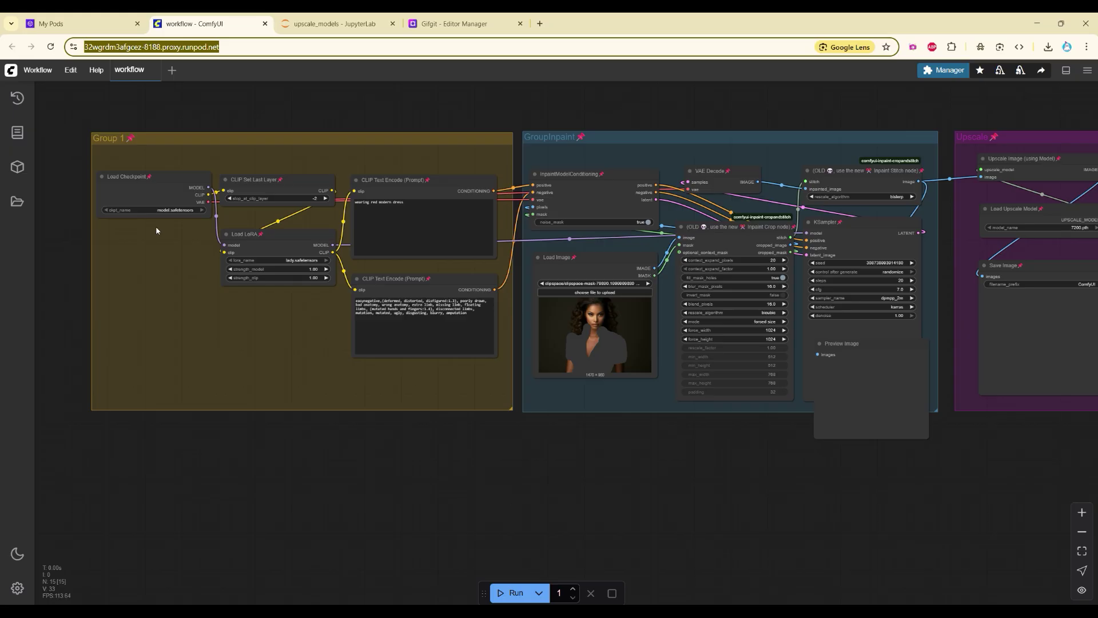
pyautogui.click(52, 24)
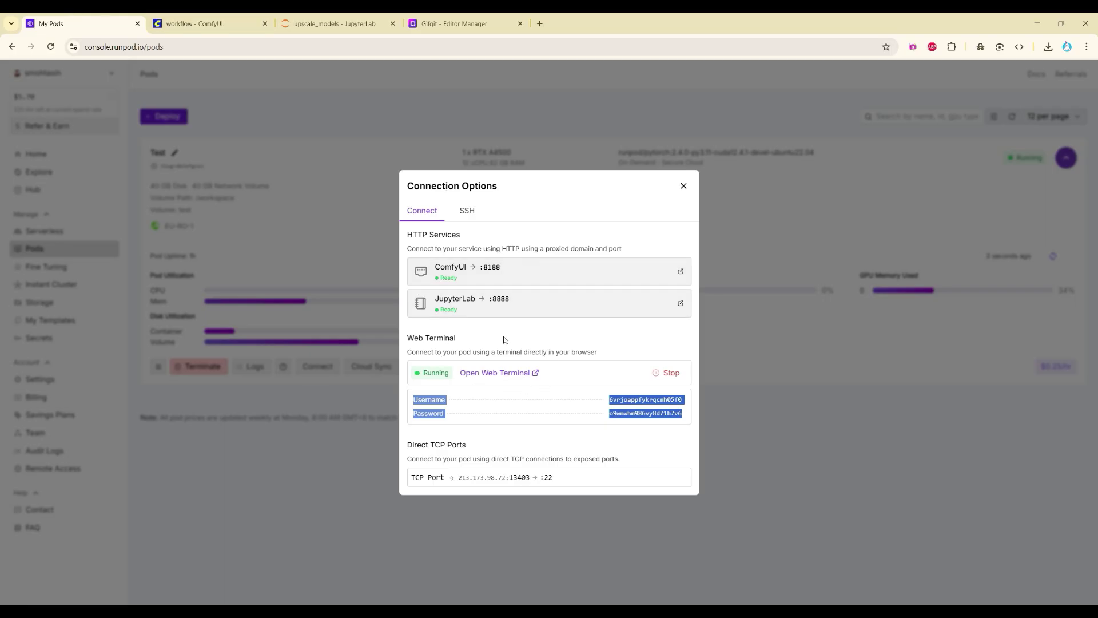
pyautogui.moveTo(453, 400); pyautogui.dragTo(411, 399)
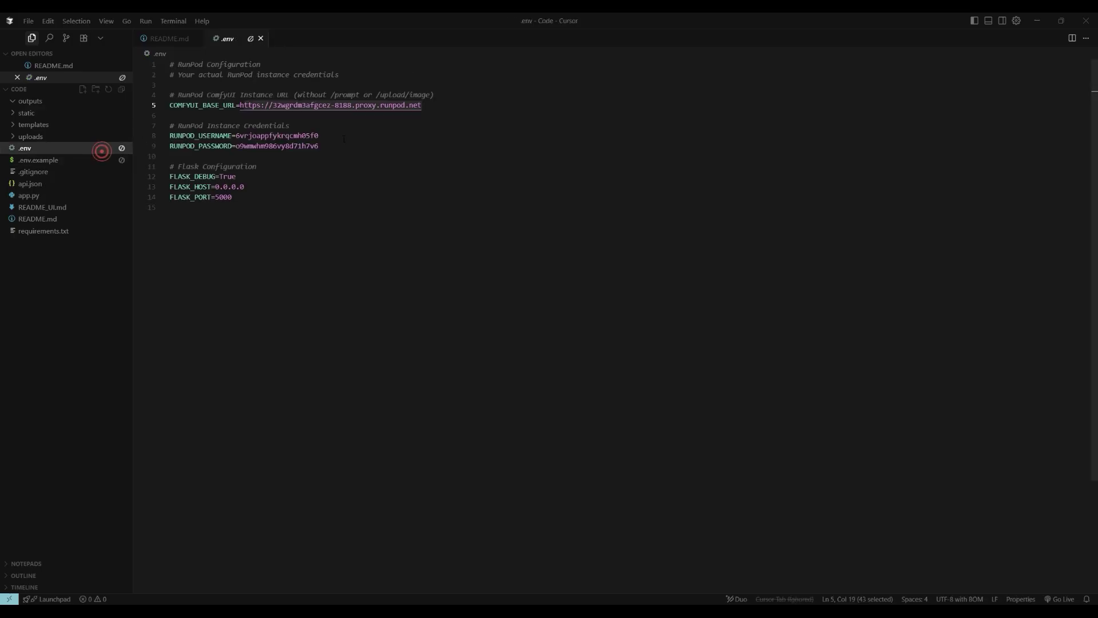
pyautogui.moveTo(343, 137); pyautogui.dragTo(289, 136)
pyautogui.doubleClick(343, 137)
pyautogui.doubleClick(336, 147)
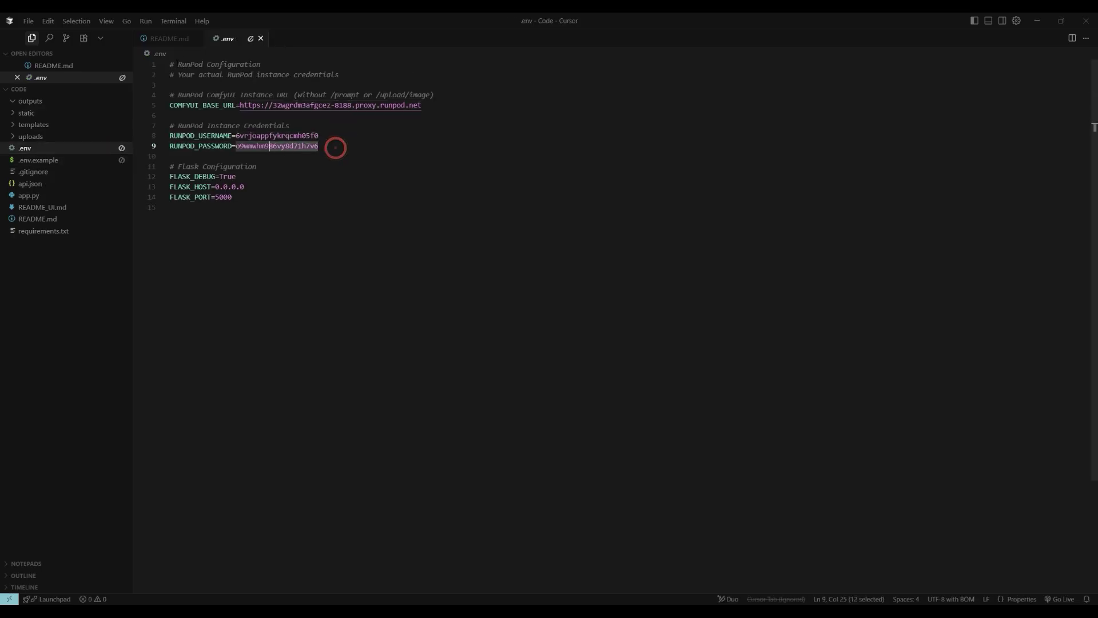
# Back in README.md, find and highlight the python app.py run command.
pyautogui.click(169, 39)
pyautogui.scroll(-1, 295, 337)
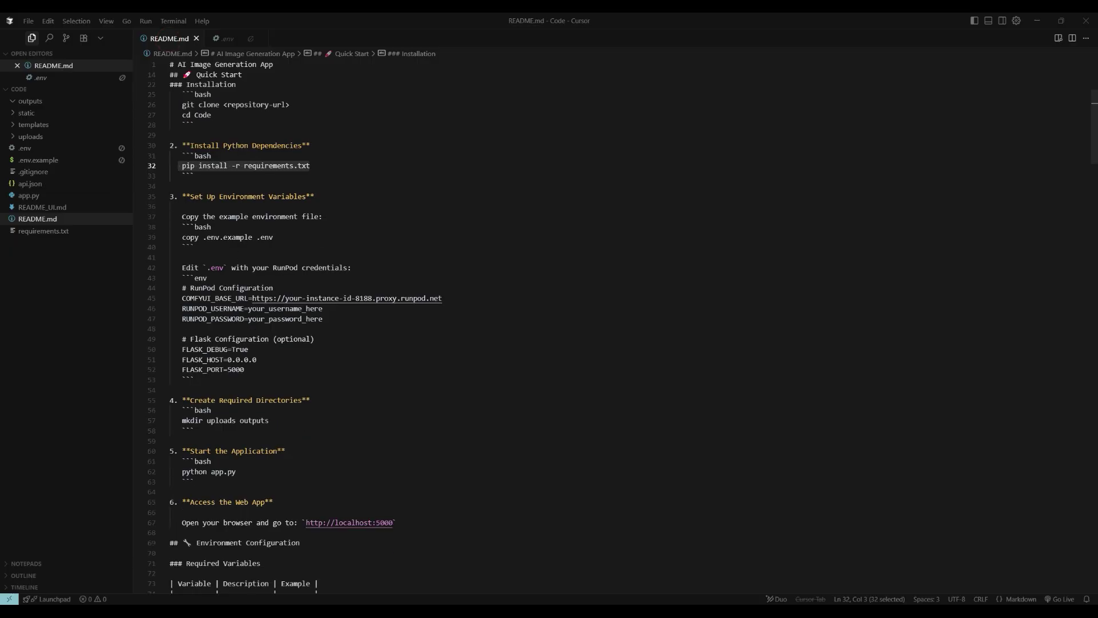
pyautogui.scroll(-6, 343, 320)
pyautogui.moveTo(245, 284); pyautogui.dragTo(182, 285)
pyautogui.hotkey('ctrl', 'c')
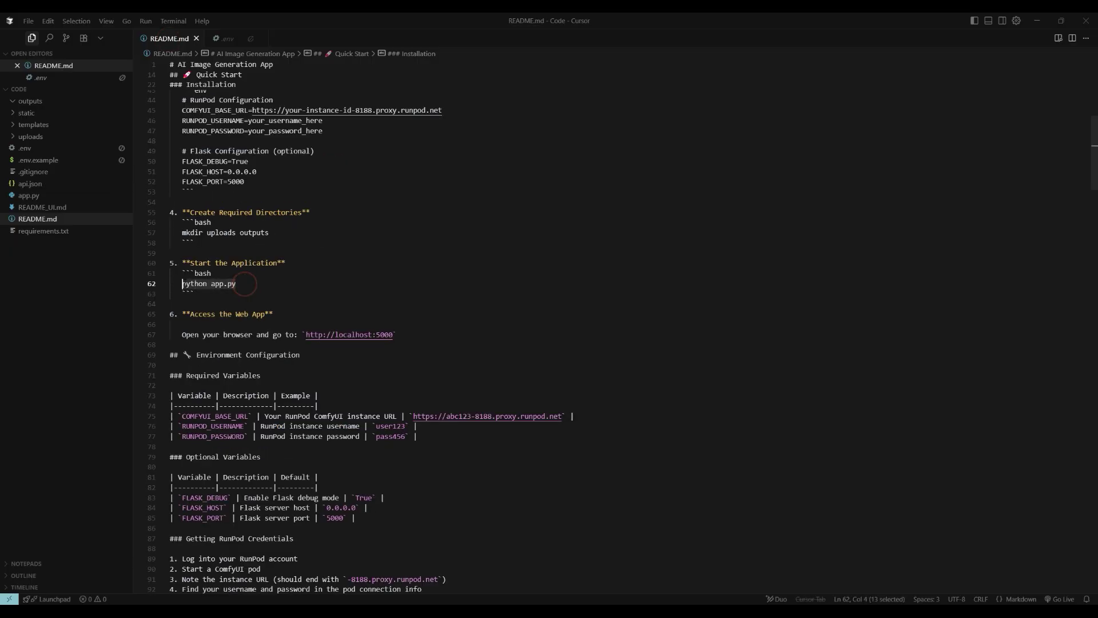
pyautogui.click(988, 21)
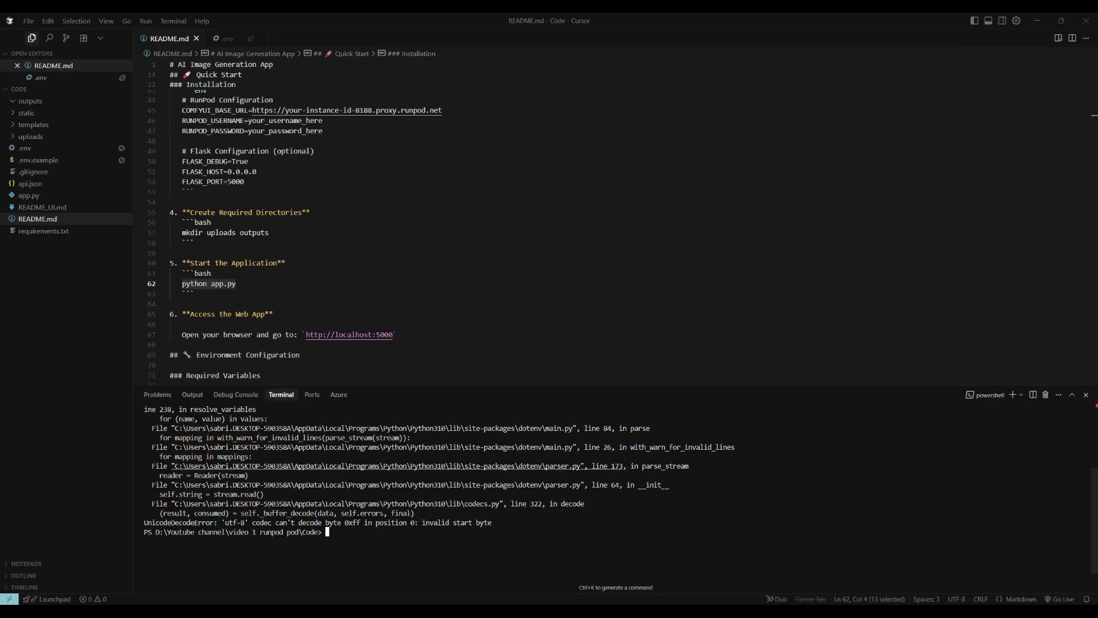
pyautogui.click(420, 418)
pyautogui.hotkey('ctrl', 'v')
pyautogui.press('Return')
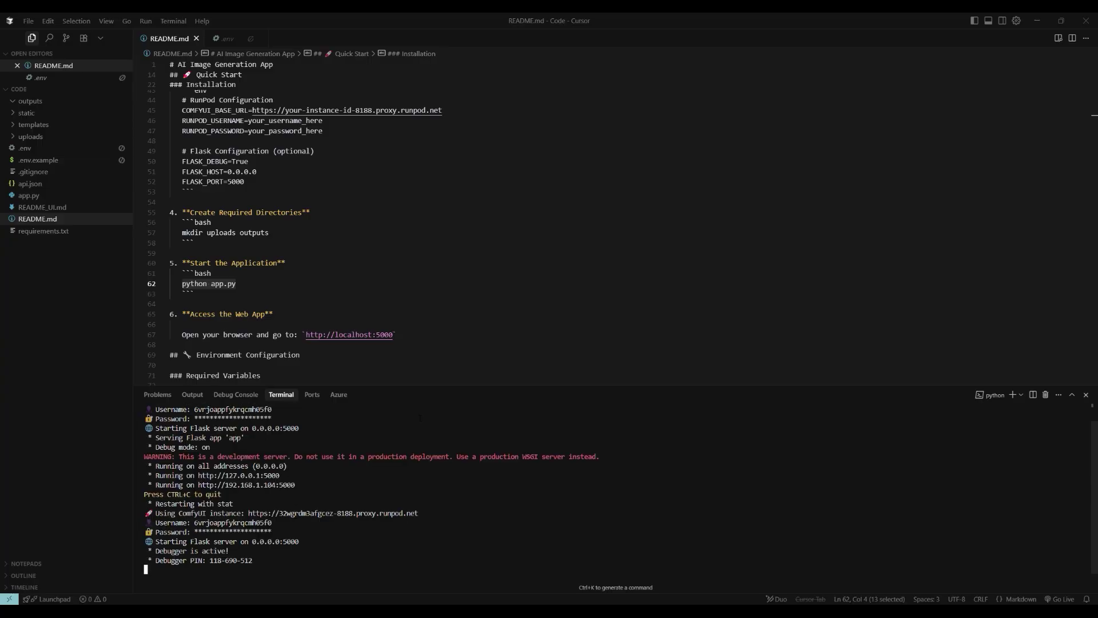
pyautogui.keyDown('ctrl'); pyautogui.click(227, 476); pyautogui.keyUp('ctrl')
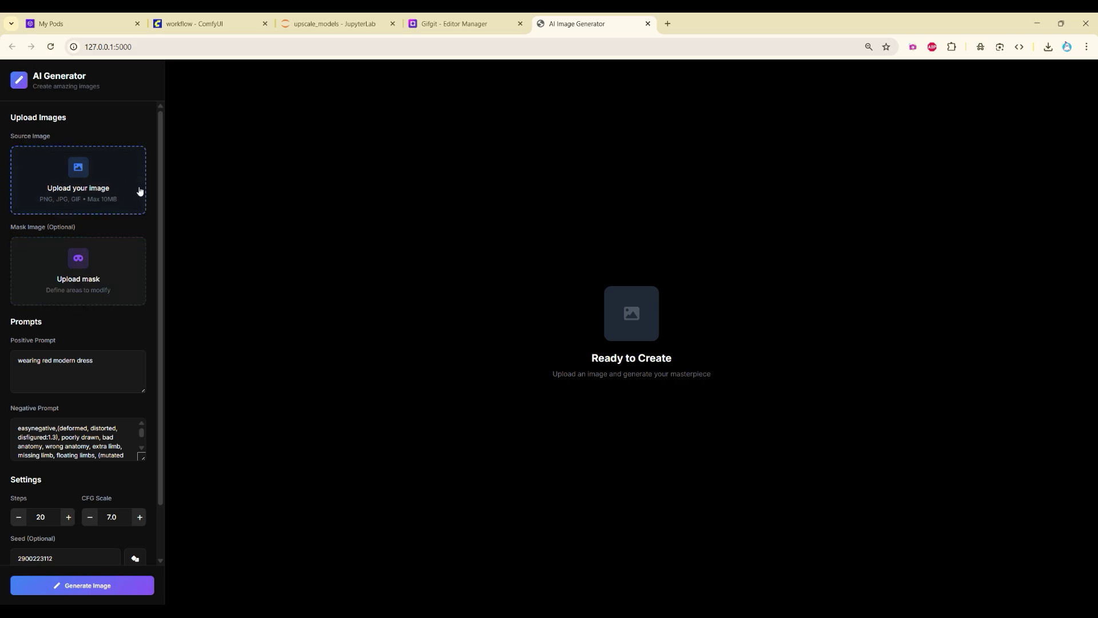
# Upload the woman's portrait from Downloads as the Source Image, then go to Gifgit's Eraser Tool page.
pyautogui.click(122, 186)
pyautogui.doubleClick(124, 205)
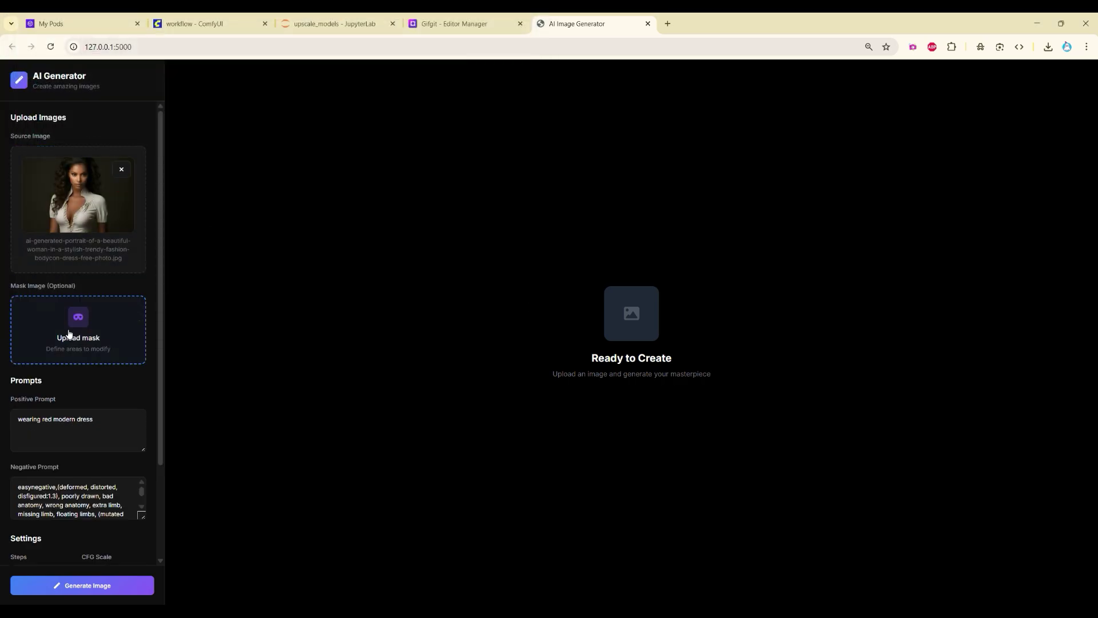
pyautogui.moveTo(81, 284); pyautogui.dragTo(11, 290)
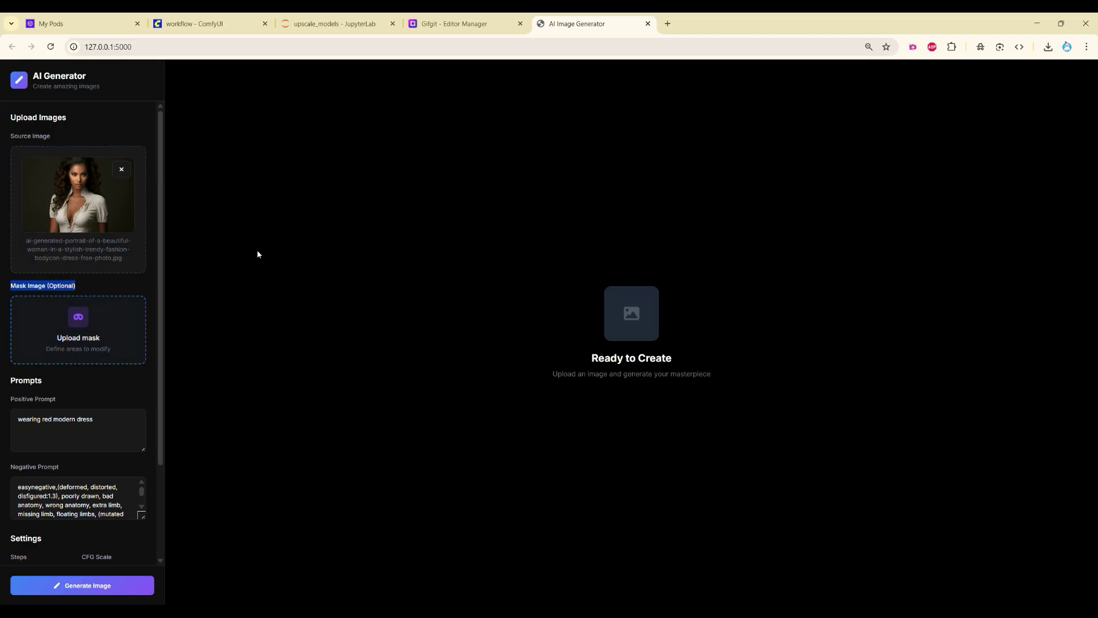
pyautogui.hotkey('ctrl', 'shift', 'Tab')
pyautogui.click(86, 111)
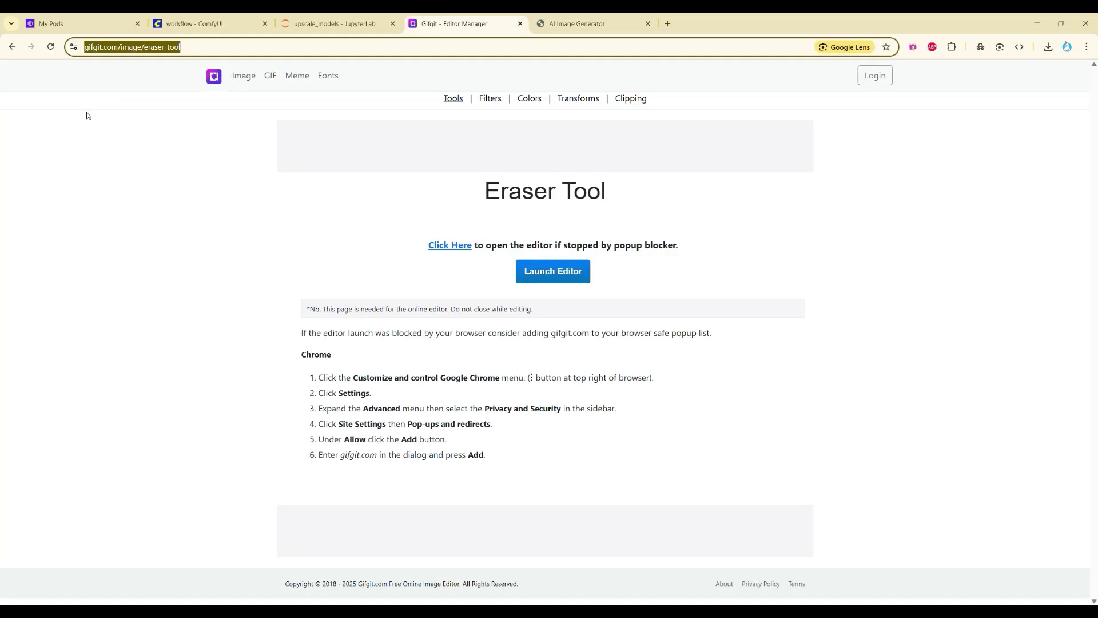
# Launch Gifgit's online editor and open the portrait from disk.
pyautogui.click(102, 48)
pyautogui.moveTo(472, 190); pyautogui.dragTo(609, 196)
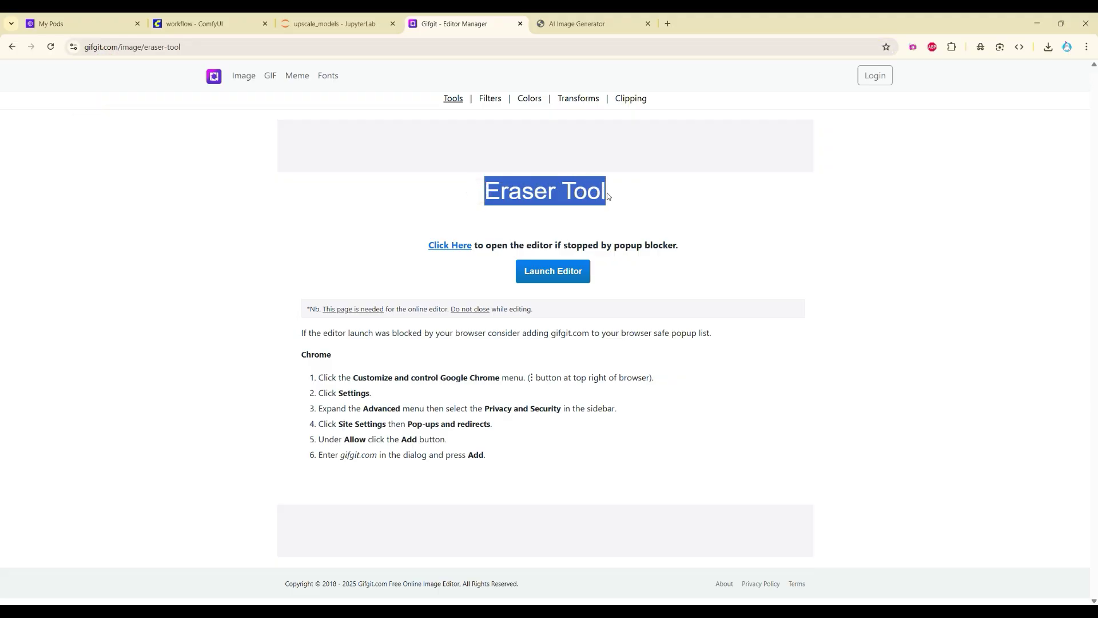
pyautogui.click(578, 270)
pyautogui.click(309, 239)
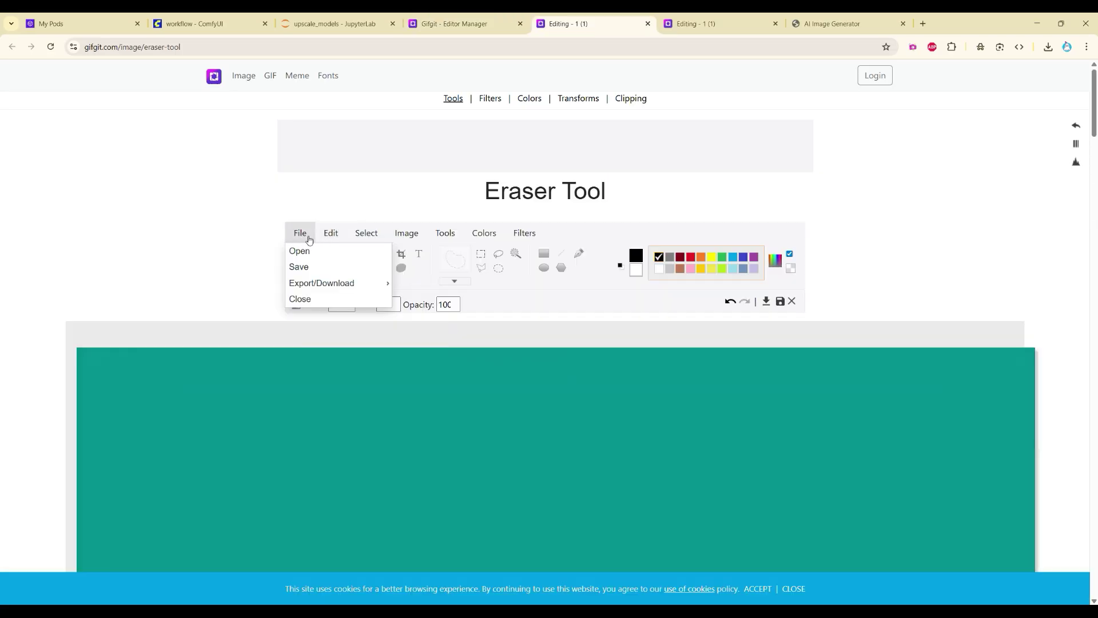
pyautogui.click(304, 256)
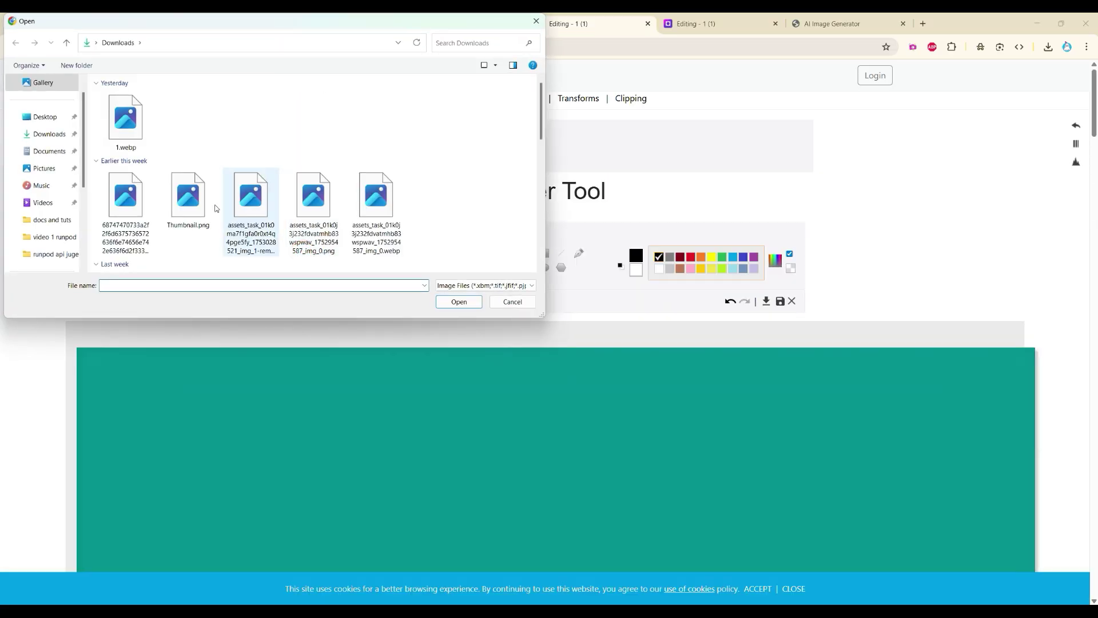
pyautogui.scroll(-1, 185, 205)
pyautogui.doubleClick(185, 205)
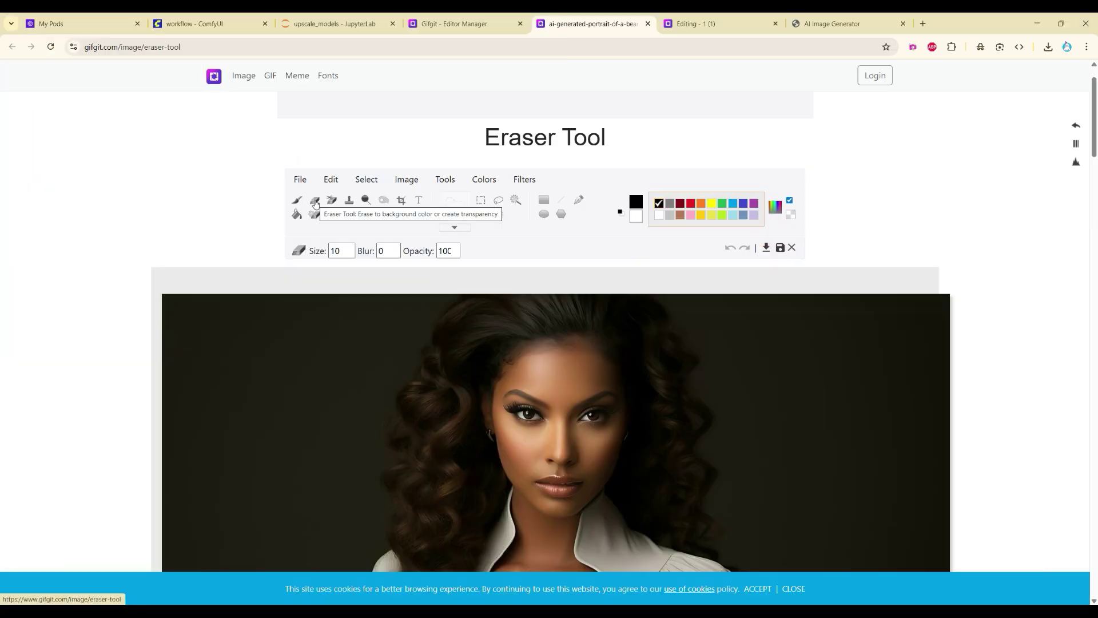
# Erase the dress to transparency with eraser size 60, then download the edited image.
pyautogui.click(314, 200)
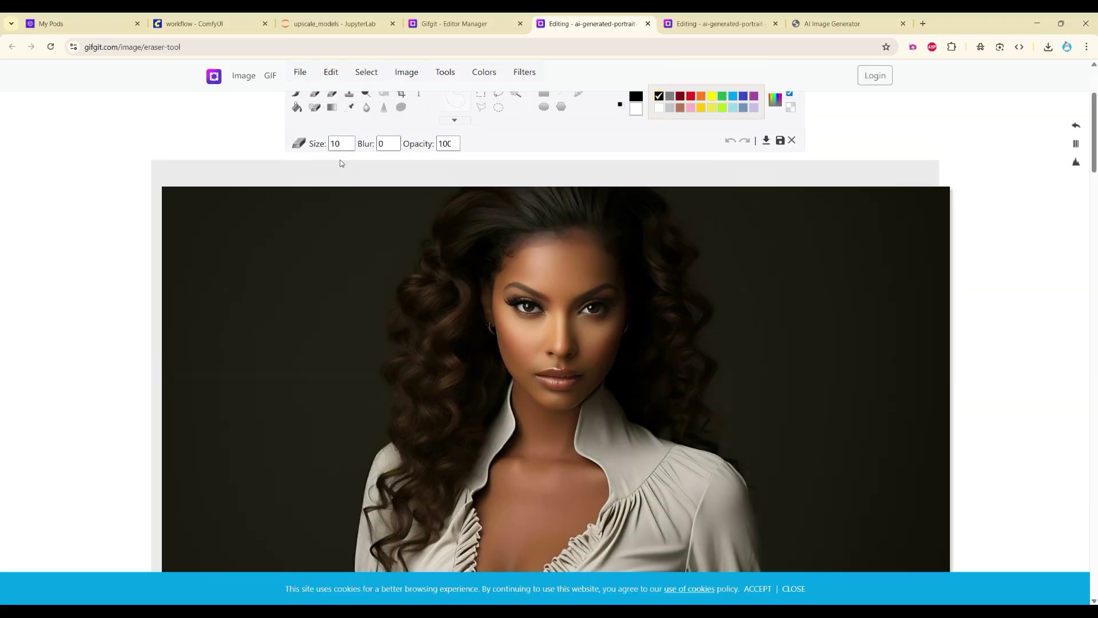
pyautogui.click(349, 141)
pyautogui.click(349, 141)
pyautogui.click(349, 141)
pyautogui.moveTo(611, 399)
pyautogui.mouseDown()
pyautogui.moveTo(589, 446)
pyautogui.moveTo(609, 477)
pyautogui.mouseUp()
pyautogui.scroll(-4, 609, 308)
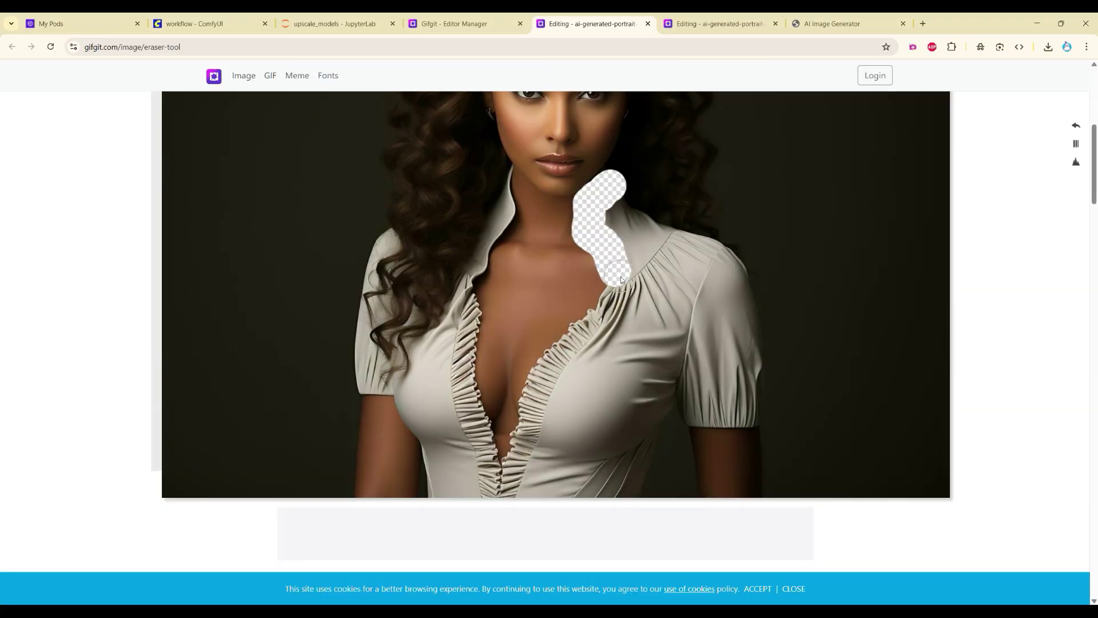
pyautogui.moveTo(620, 276); pyautogui.dragTo(594, 352)
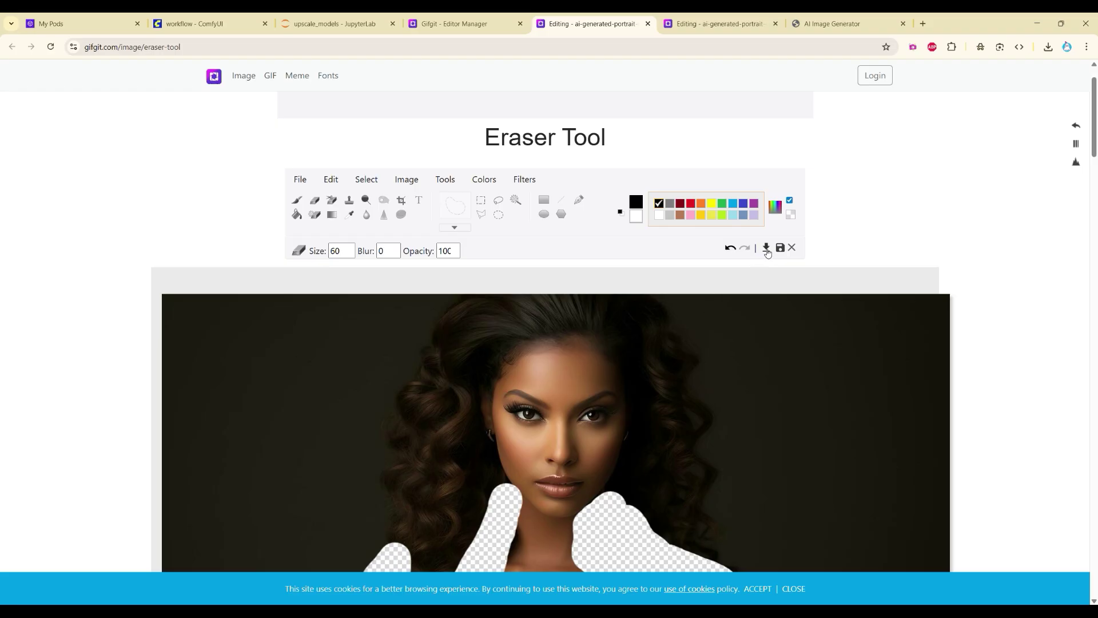
pyautogui.click(765, 248)
pyautogui.click(821, 17)
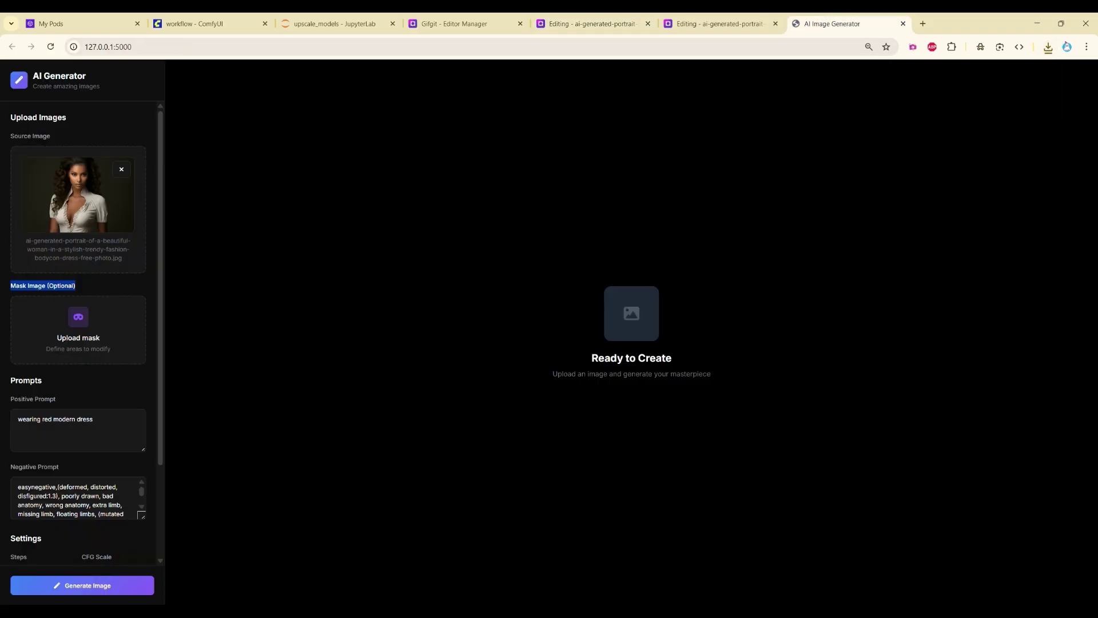
# Upload the erased image as the mask, randomize the seed to 978709408, and start generation.
pyautogui.click(120, 328)
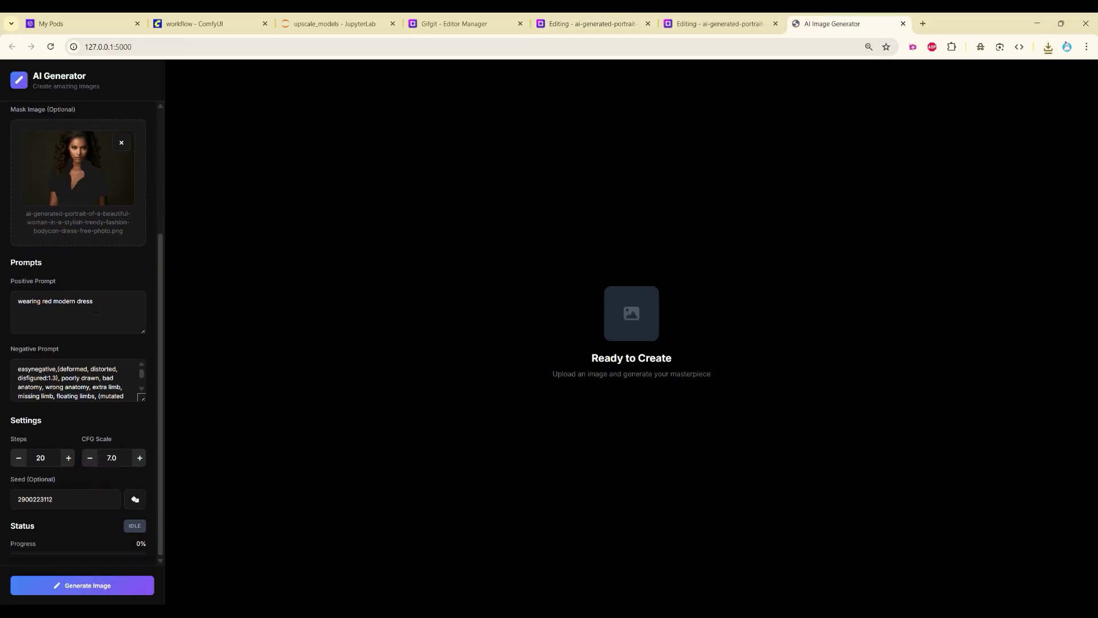
pyautogui.click(135, 498)
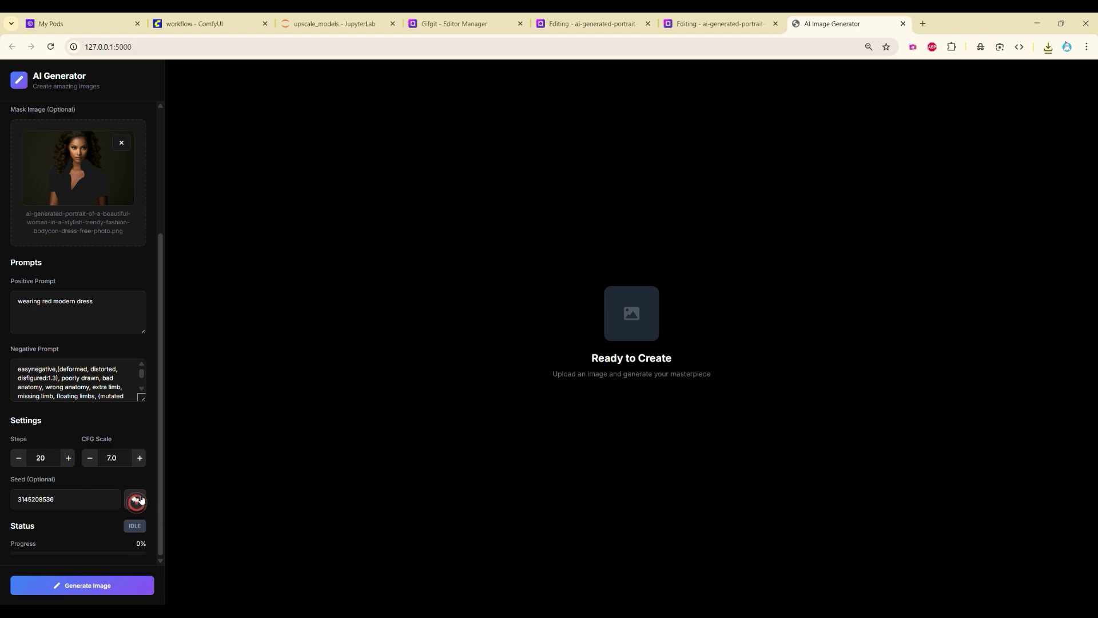
pyautogui.click(136, 500)
pyautogui.click(136, 500)
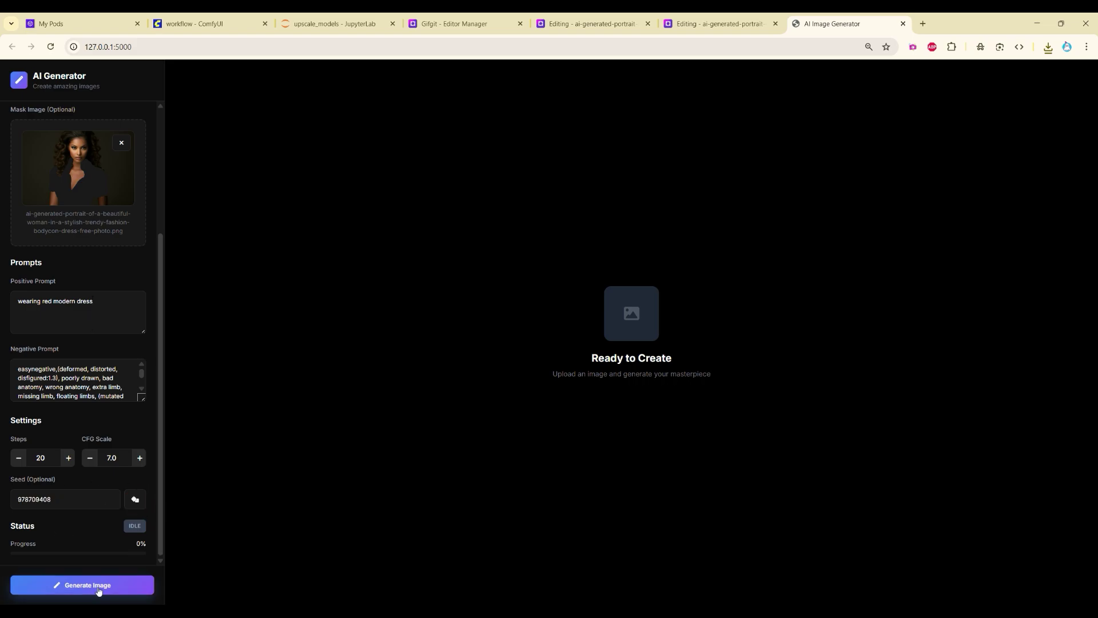
pyautogui.click(98, 589)
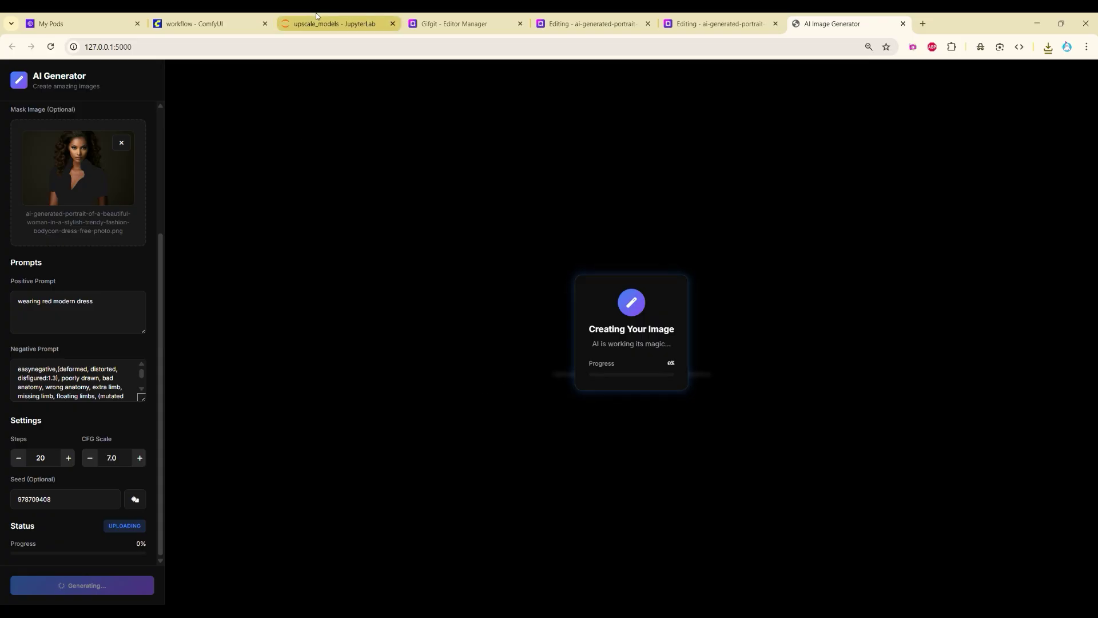
# Watch the ComfyUI queue until done, then download the white sequined dress result.
pyautogui.click(333, 24)
pyautogui.click(199, 28)
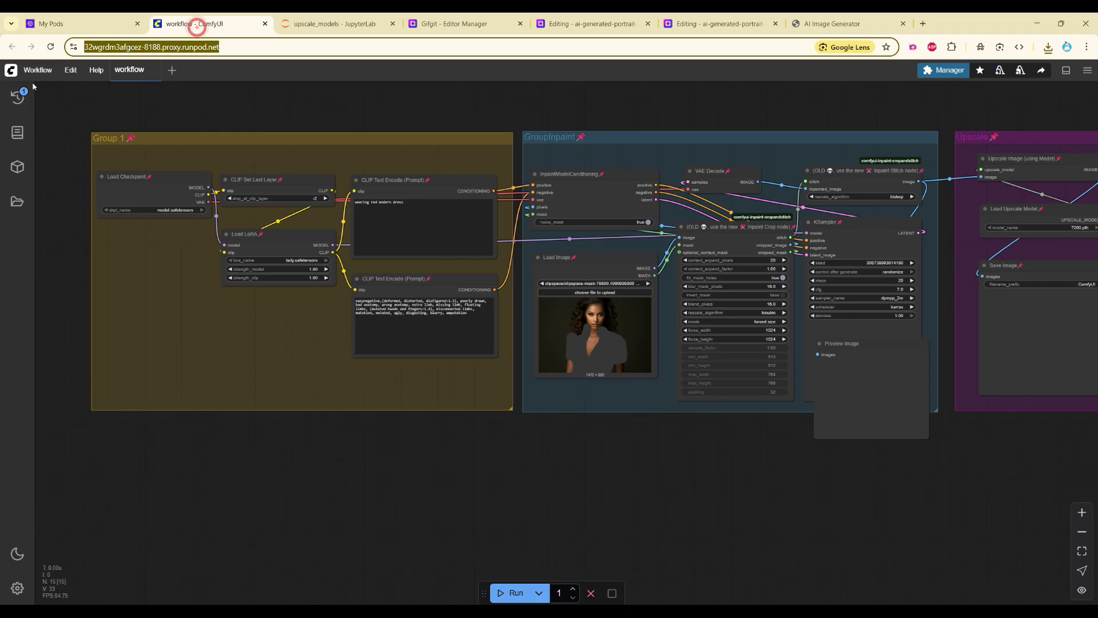
pyautogui.click(17, 98)
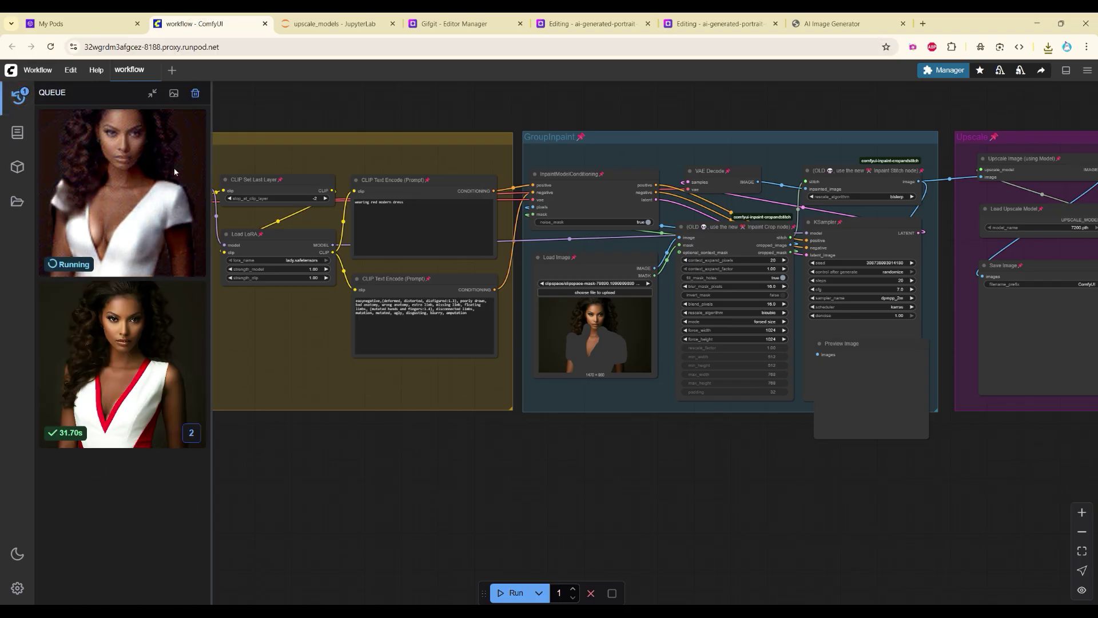
pyautogui.click(848, 16)
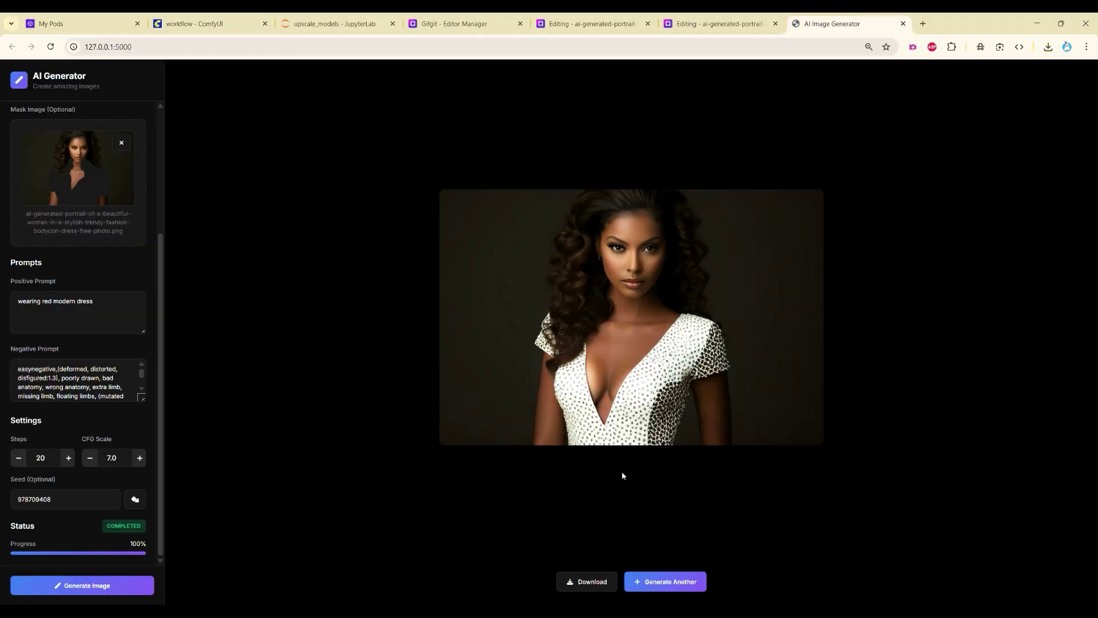
pyautogui.click(594, 582)
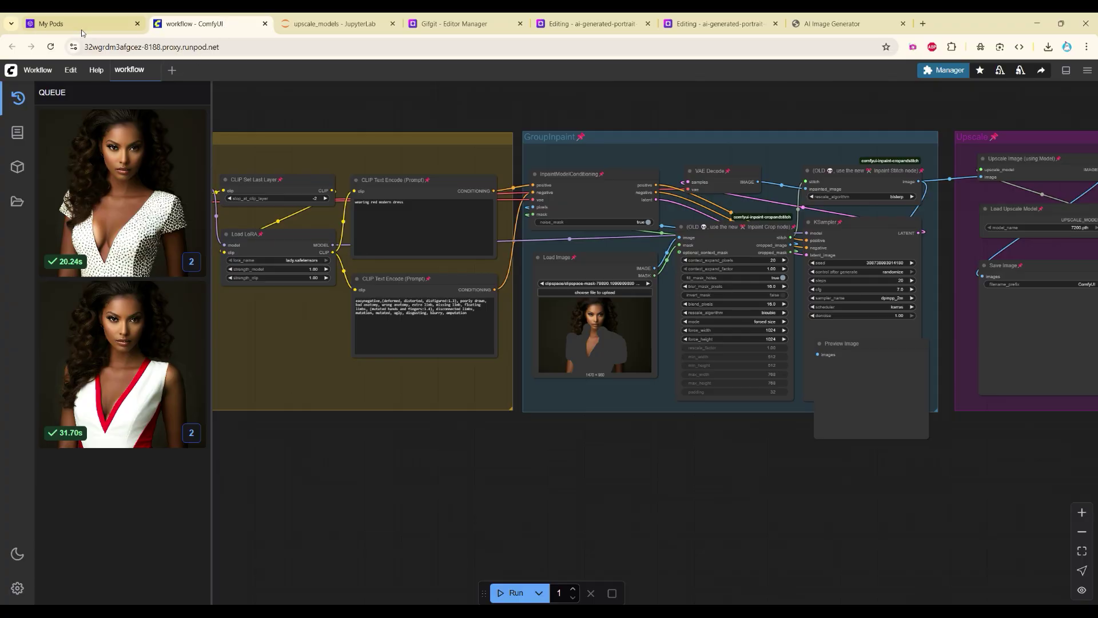
pyautogui.click(82, 29)
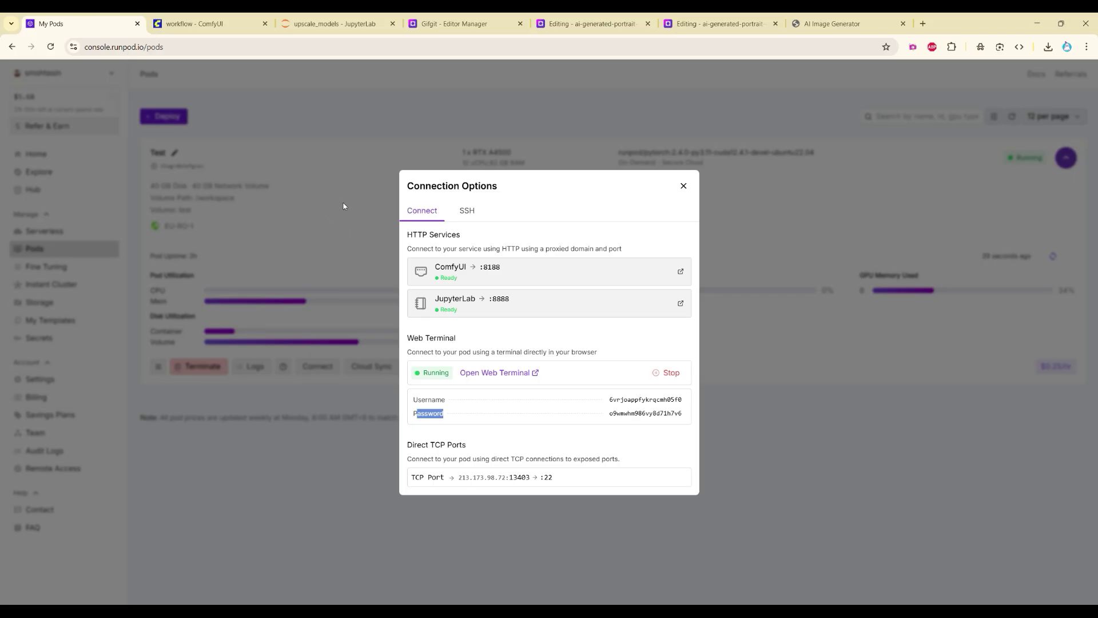
# Dismiss RunPod's Connection Options and return to the JupyterLab terminal showing model.safetensors fully downloaded.
pyautogui.click(683, 186)
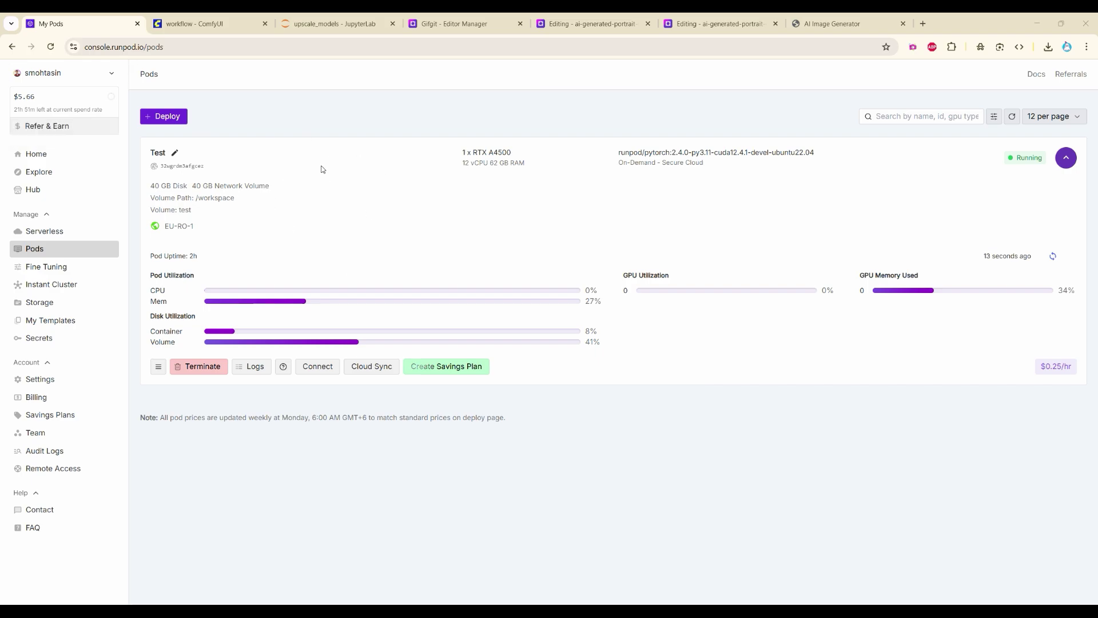
pyautogui.click(207, 25)
pyautogui.hotkey('ctrl', 'Tab')
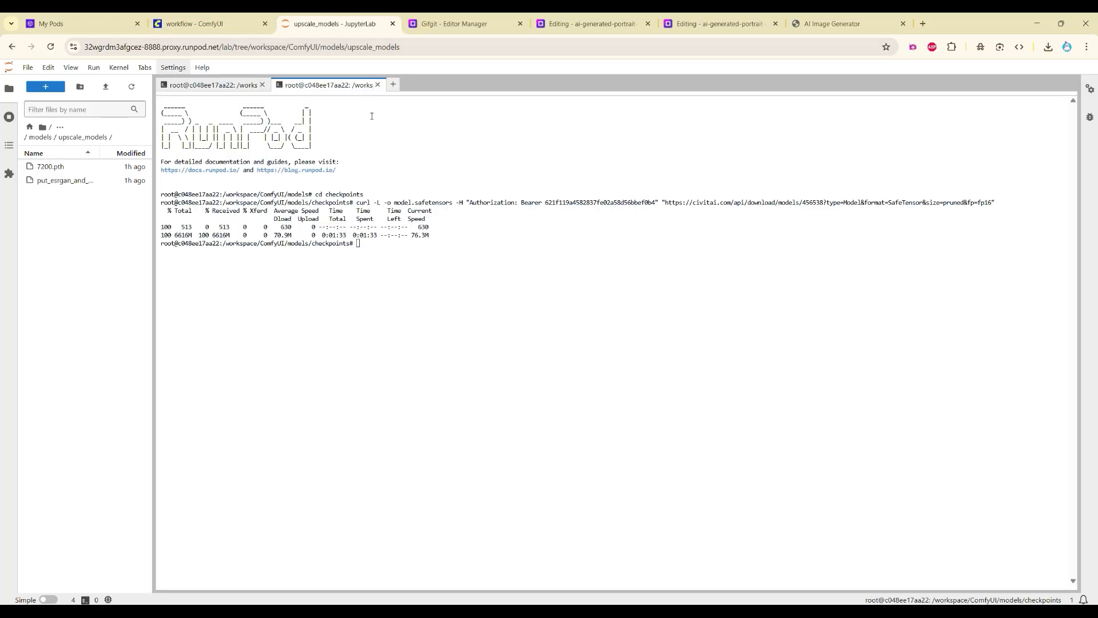
# In a new /workspace terminal, run mv /workspace/ComfyUI/models /workspace/ and refresh the file list.
pyautogui.click(265, 26)
pyautogui.click(40, 137)
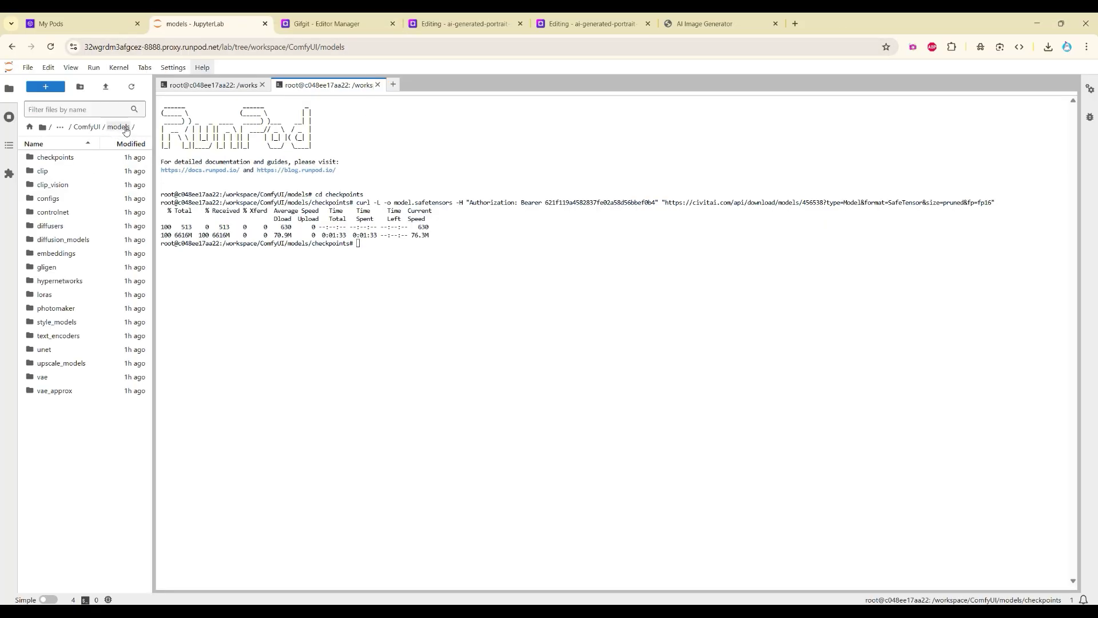
pyautogui.click(90, 127)
pyautogui.click(70, 127)
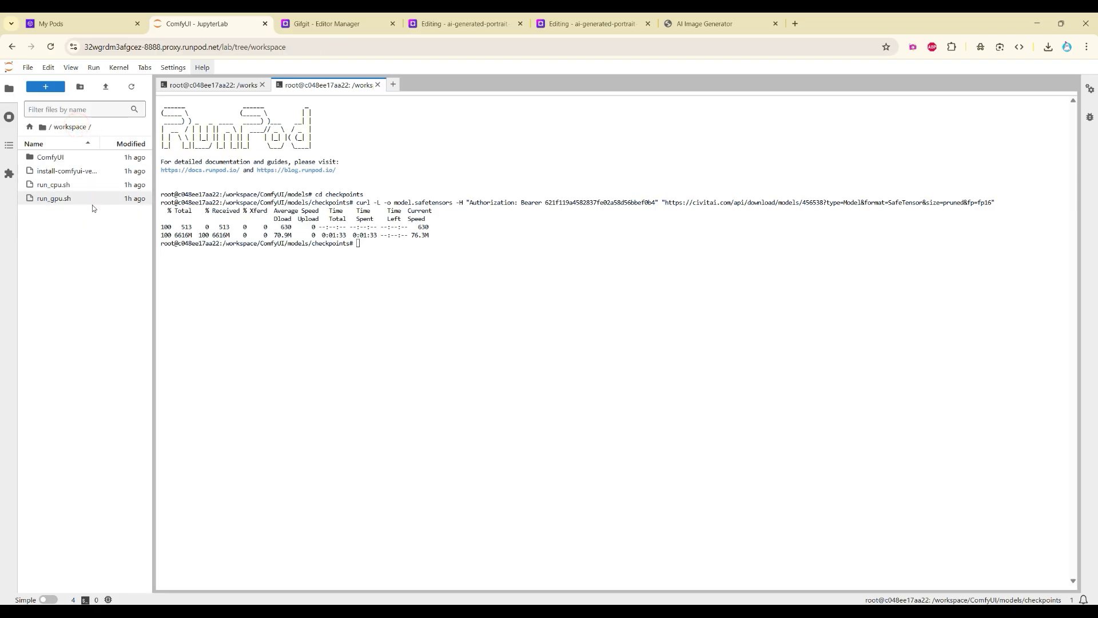
pyautogui.hotkey('ctrl', 'shift', 'l')
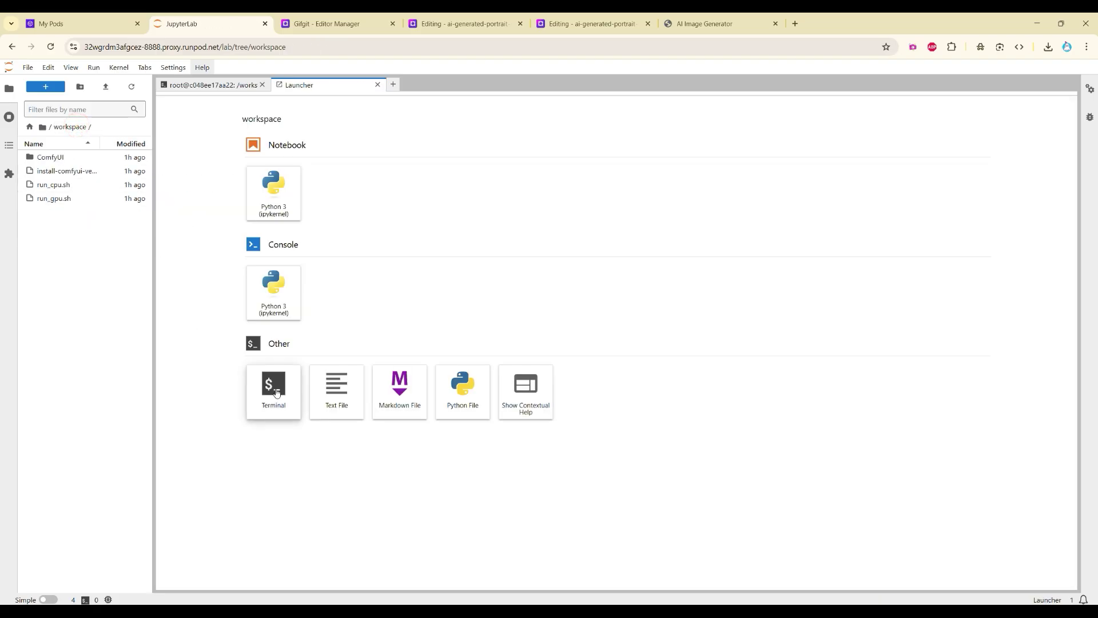
pyautogui.click(274, 397)
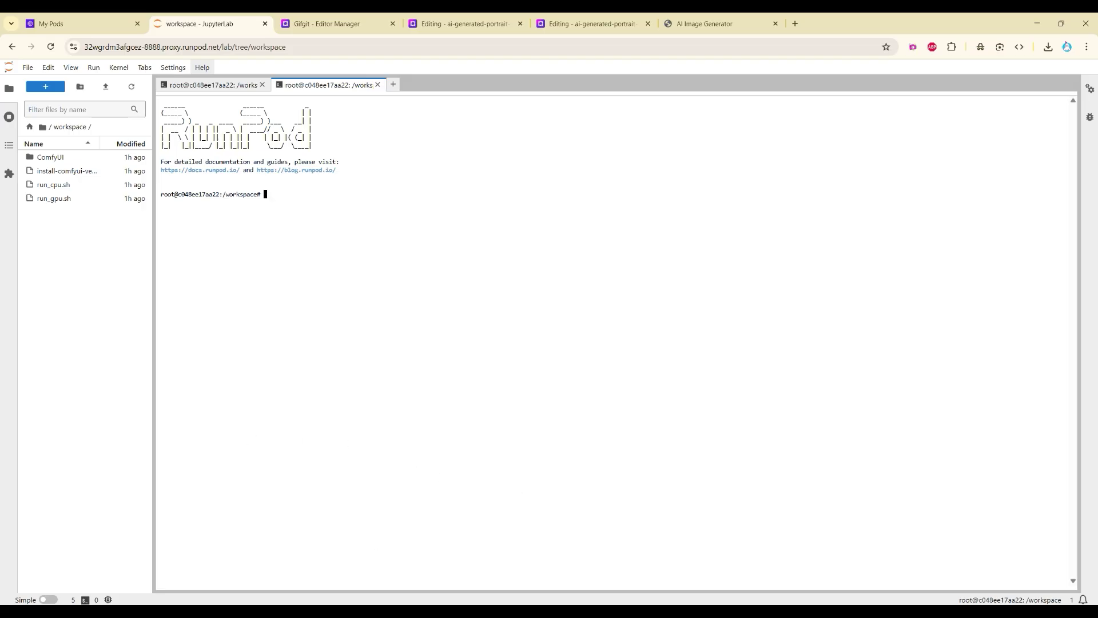
pyautogui.write('mv /workspace/ComfyUI/models /workspace/')
pyautogui.press('Return')
pyautogui.click(132, 86)
pyautogui.click(132, 87)
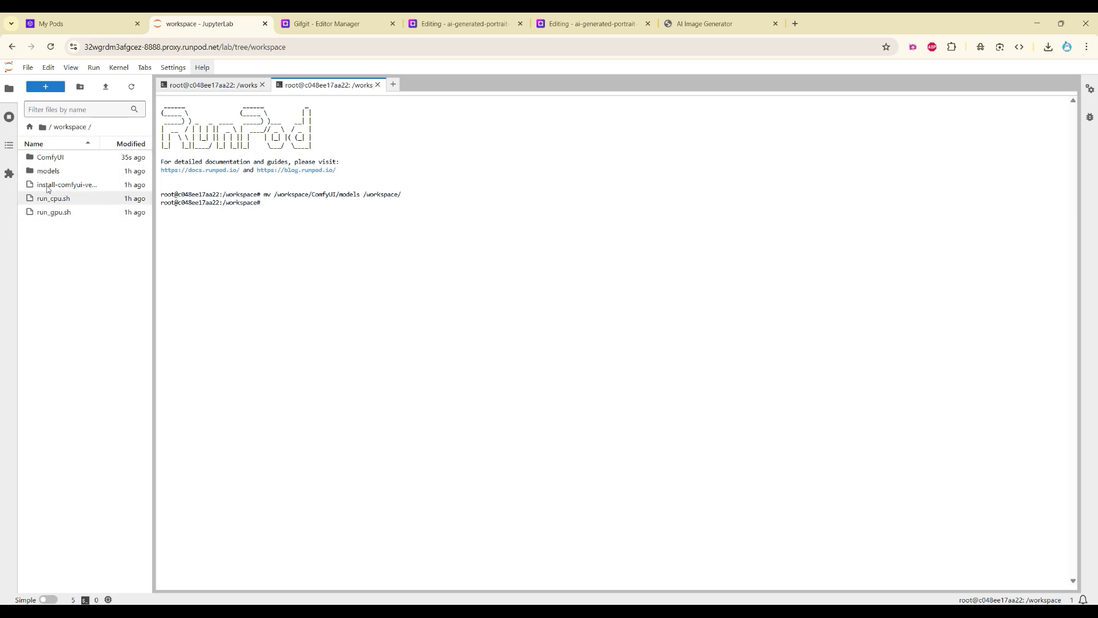
# Try deleting the ComfyUI folder from its context menu and dismiss the failure message.
pyautogui.moveTo(411, 195); pyautogui.dragTo(264, 194)
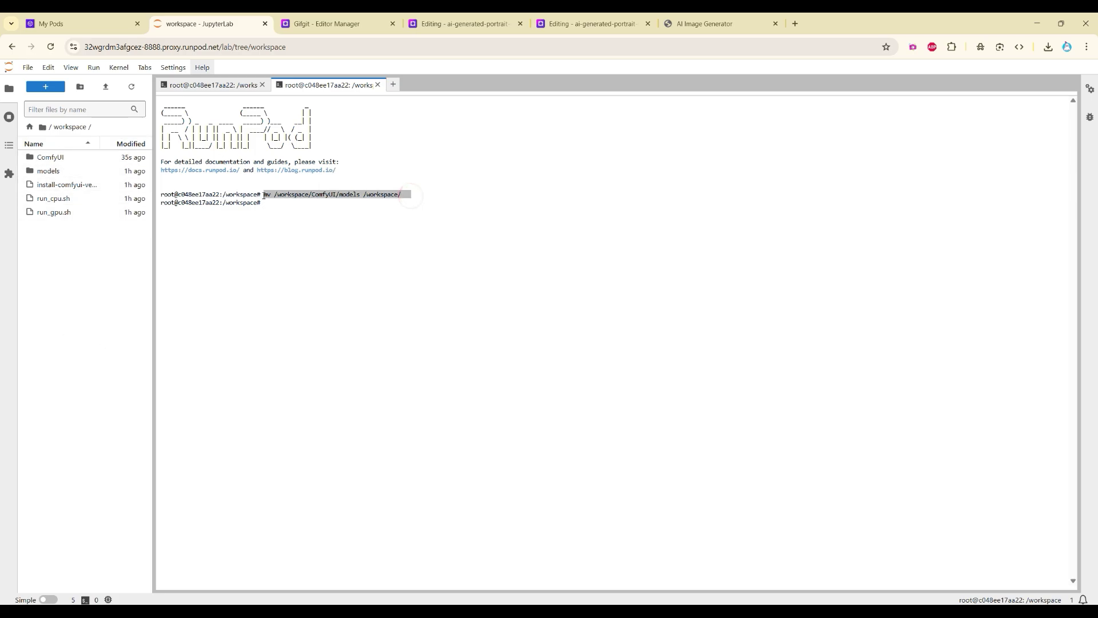
pyautogui.rightClick(50, 159)
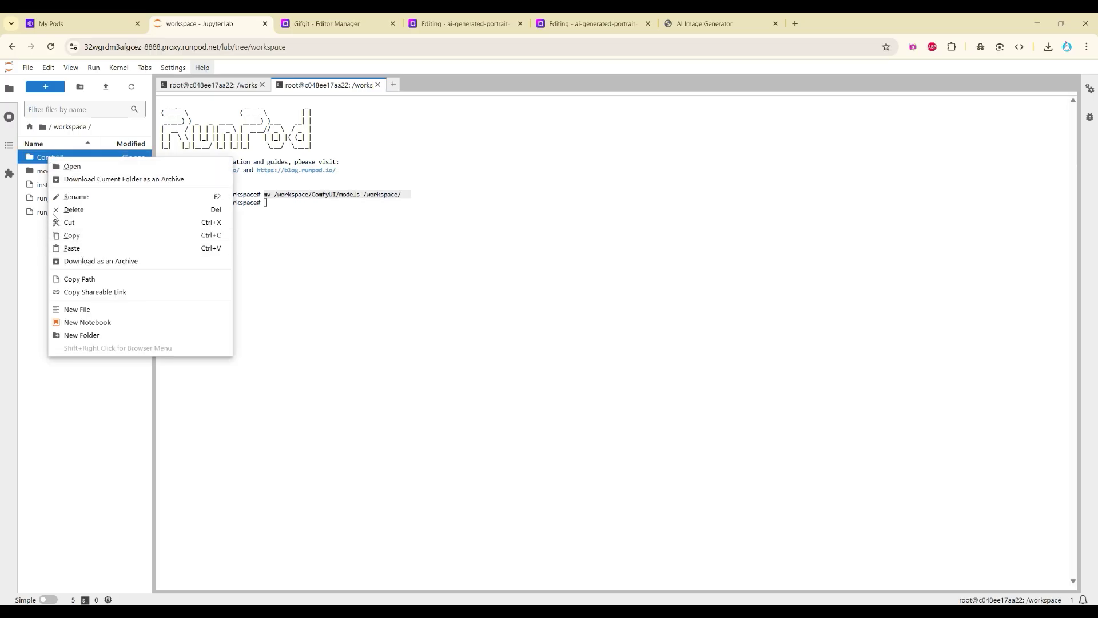
pyautogui.click(84, 210)
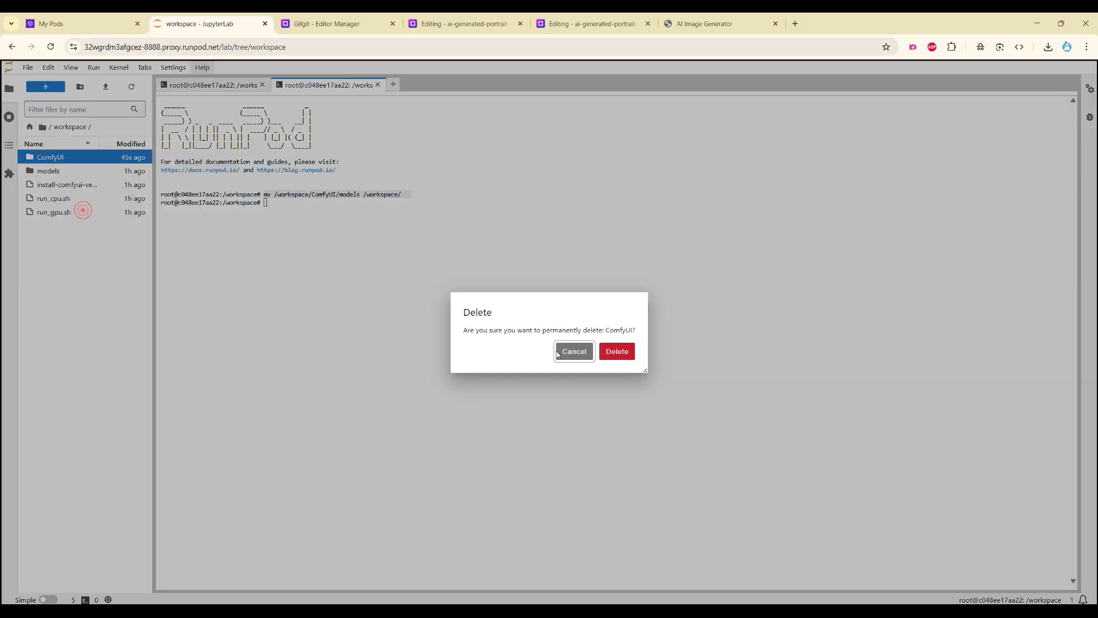
pyautogui.click(606, 351)
pyautogui.click(607, 352)
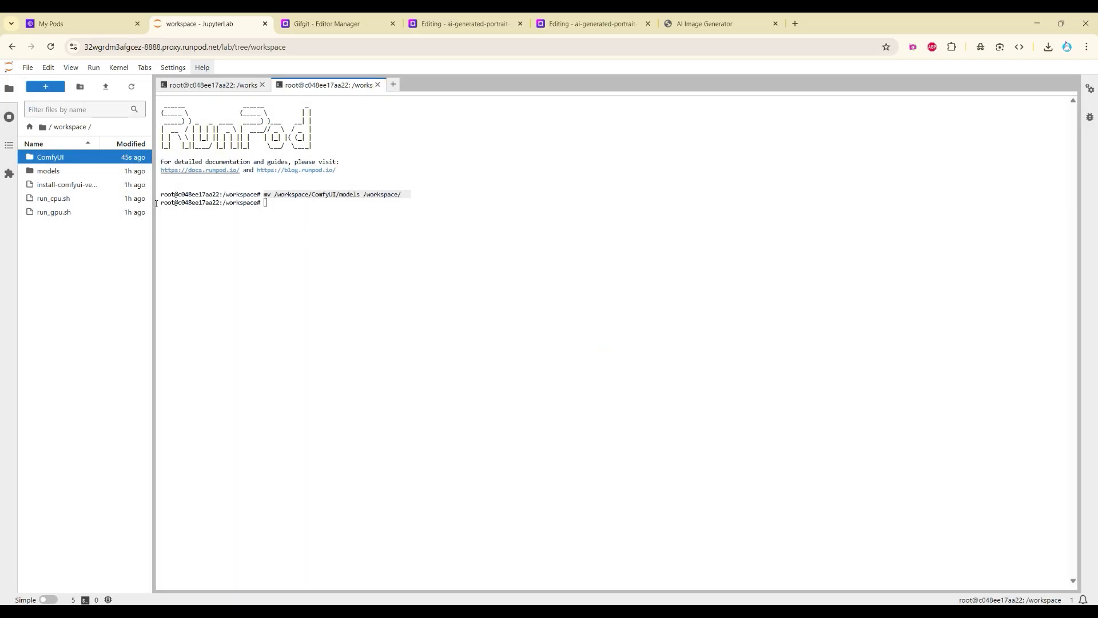
# Remove the folder with rm -rf /workspace/ComfyUI and refresh, leaving only models.
pyautogui.click(311, 205)
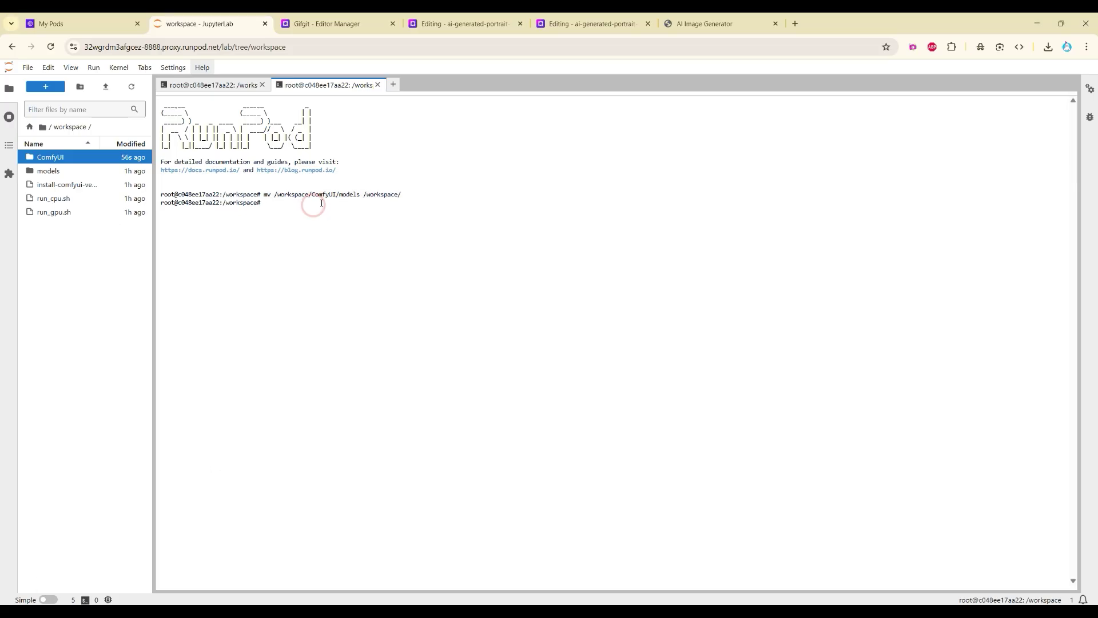
pyautogui.write('rm -rf /workspace/ComfyUI')
pyautogui.press('Return')
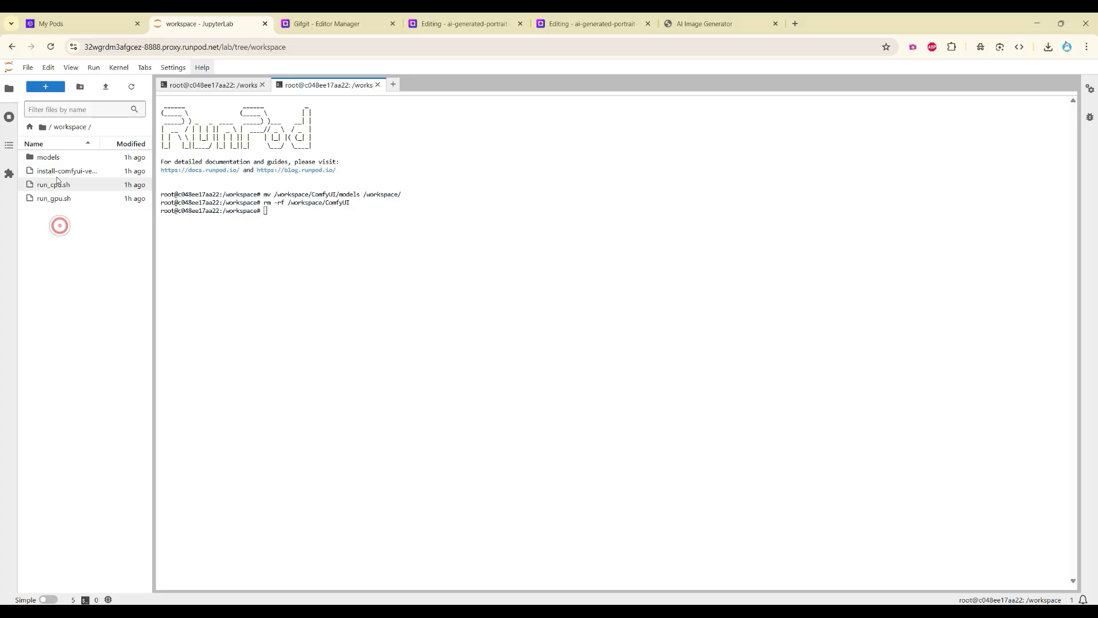
pyautogui.click(64, 171)
pyautogui.rightClick(74, 173)
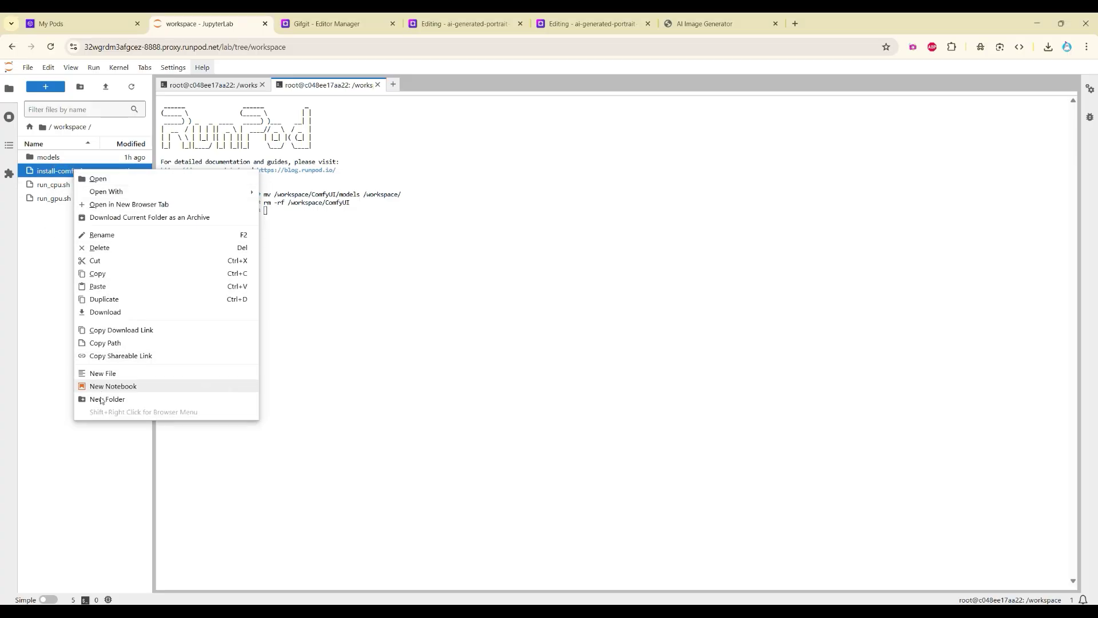
pyautogui.click(277, 166)
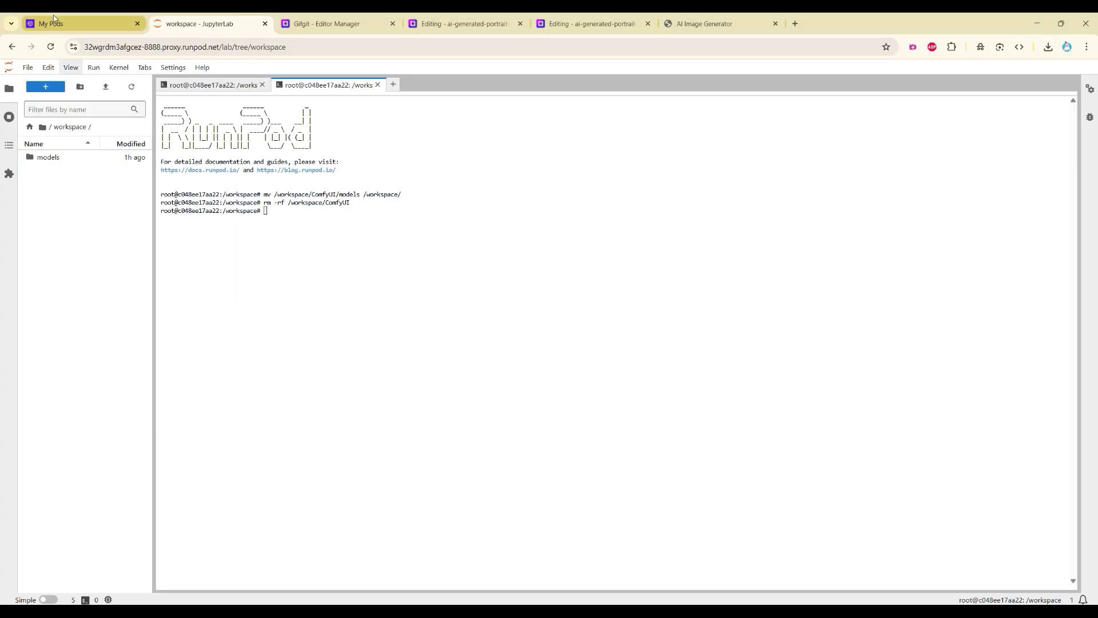
# Read the worker-comfyui repo's About text, 'ComfyUI as a serverless API on RunPod', then return to Cursor.
pyautogui.click(74, 23)
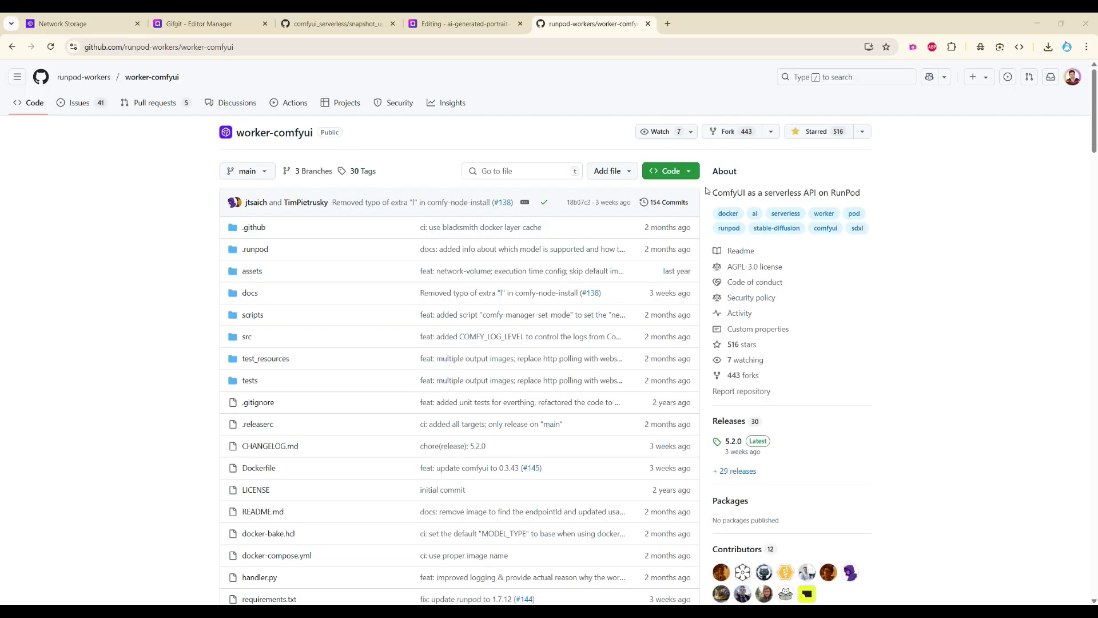
pyautogui.moveTo(866, 192); pyautogui.dragTo(715, 171)
pyautogui.scroll(-7, 397, 303)
pyautogui.scroll(5, 564, 287)
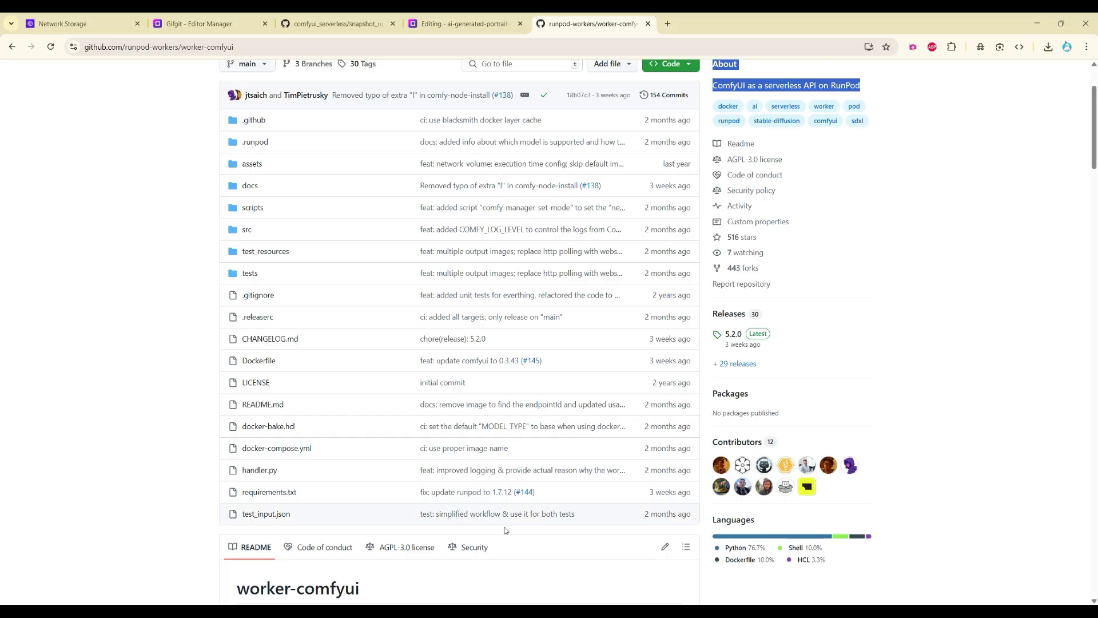
pyautogui.hotkey('alt', 'Tab')
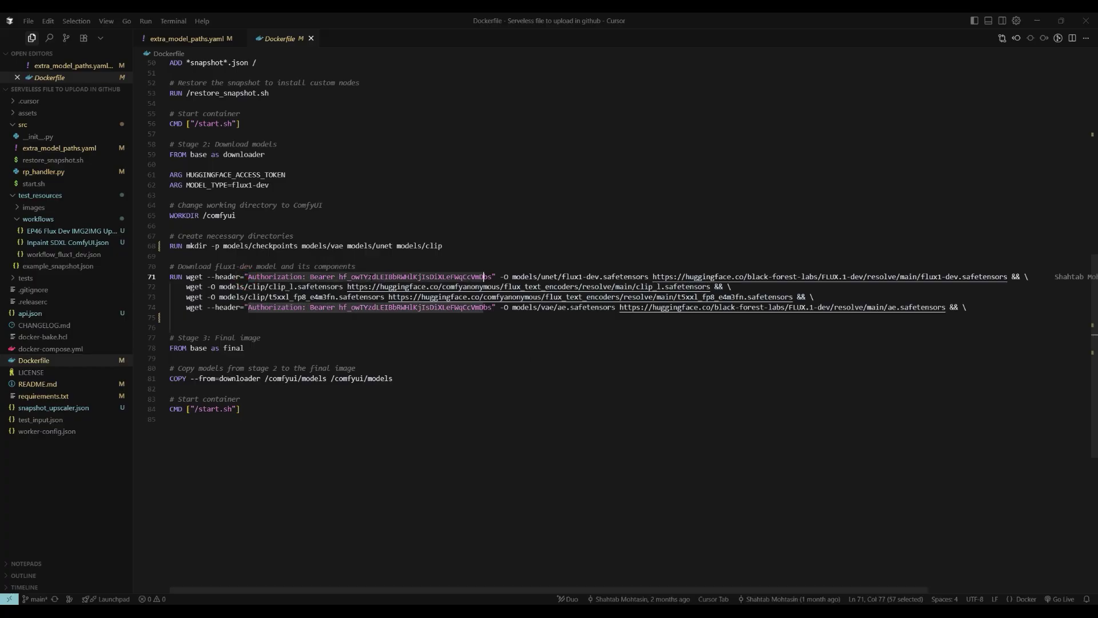
# Examine the access token on Dockerfile line 71, then open test_resources/example_snapshot.json.
pyautogui.click(370, 276)
pyautogui.moveTo(339, 276); pyautogui.dragTo(492, 276)
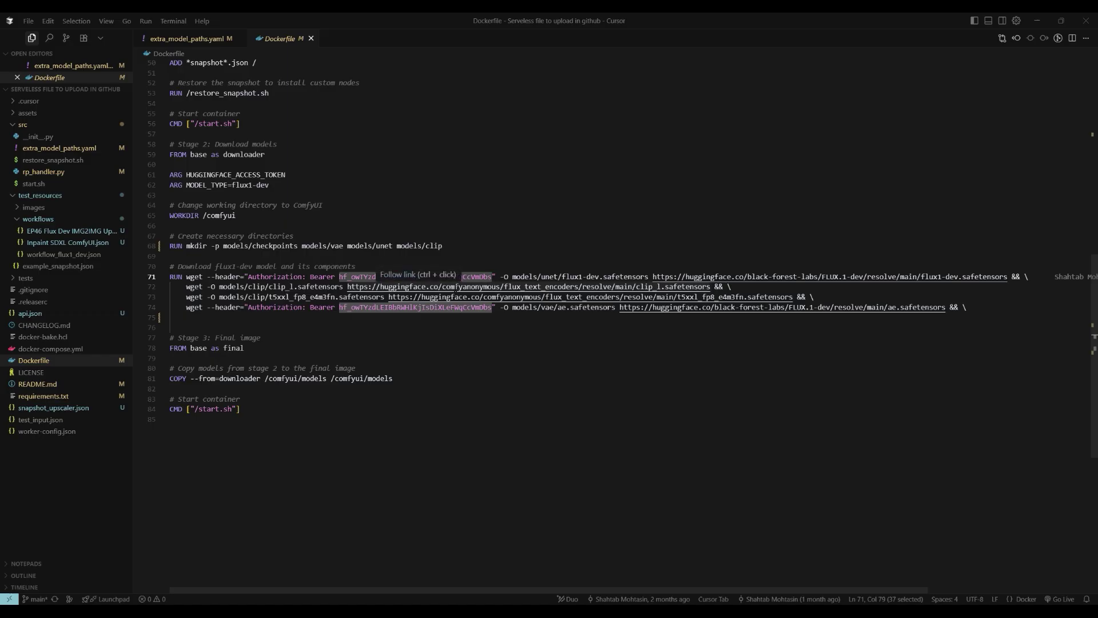
pyautogui.click(568, 255)
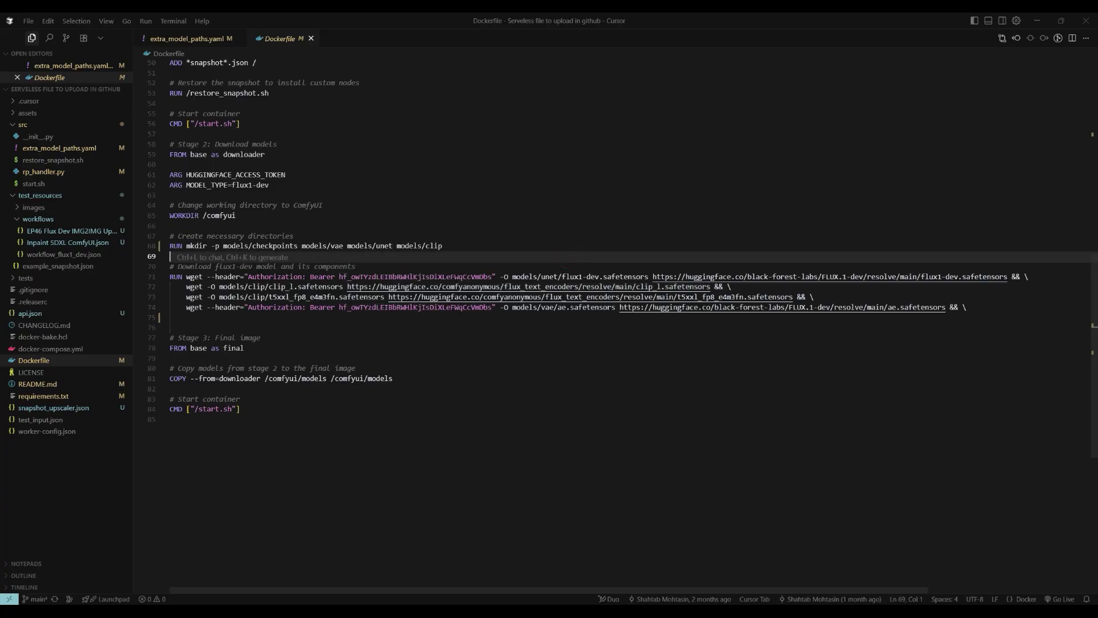
pyautogui.doubleClick(415, 277)
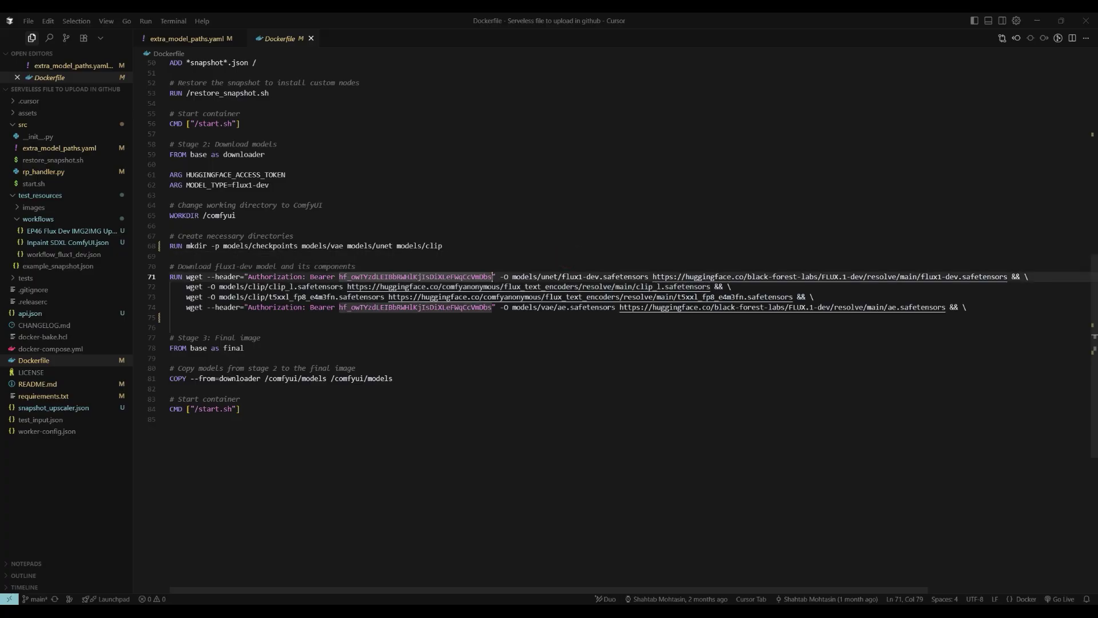
pyautogui.moveTo(493, 277); pyautogui.dragTo(340, 276)
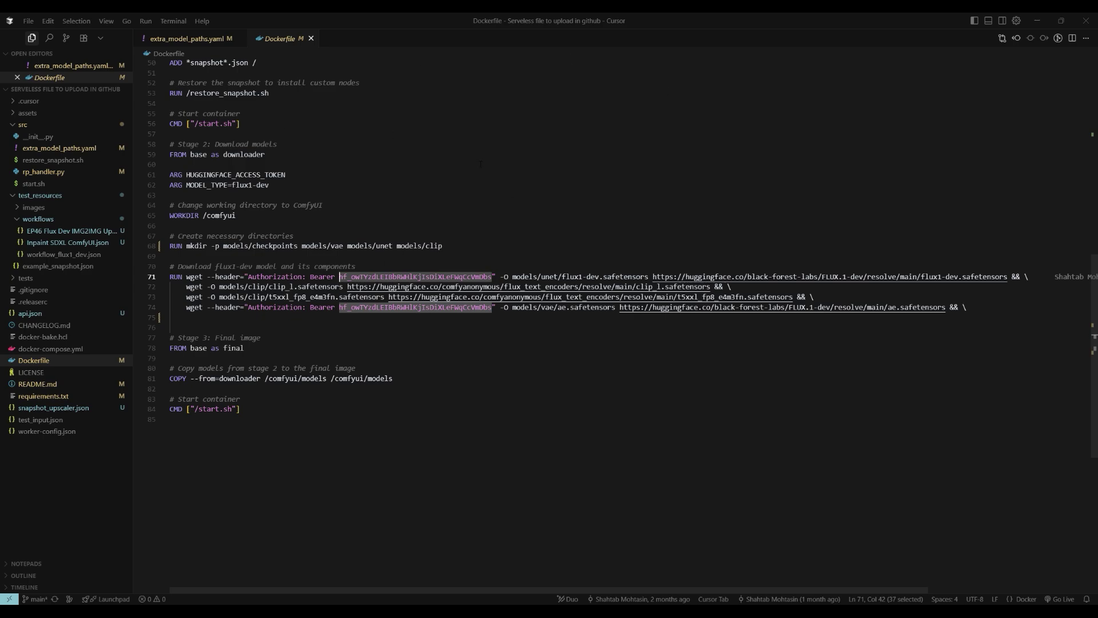
pyautogui.click(429, 246)
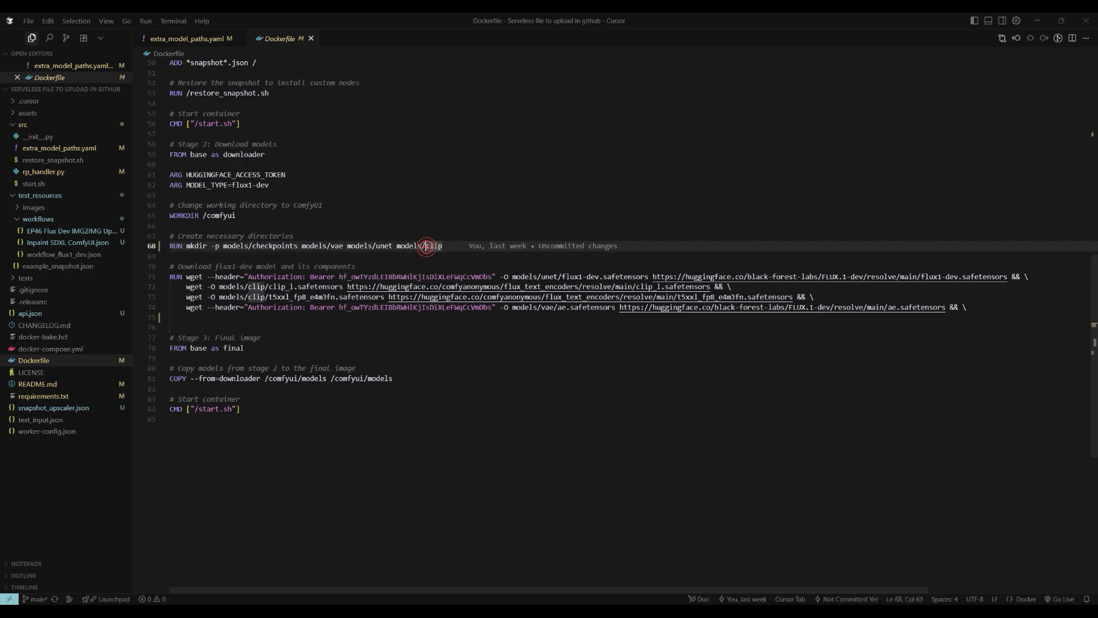
pyautogui.moveTo(493, 277); pyautogui.dragTo(340, 277)
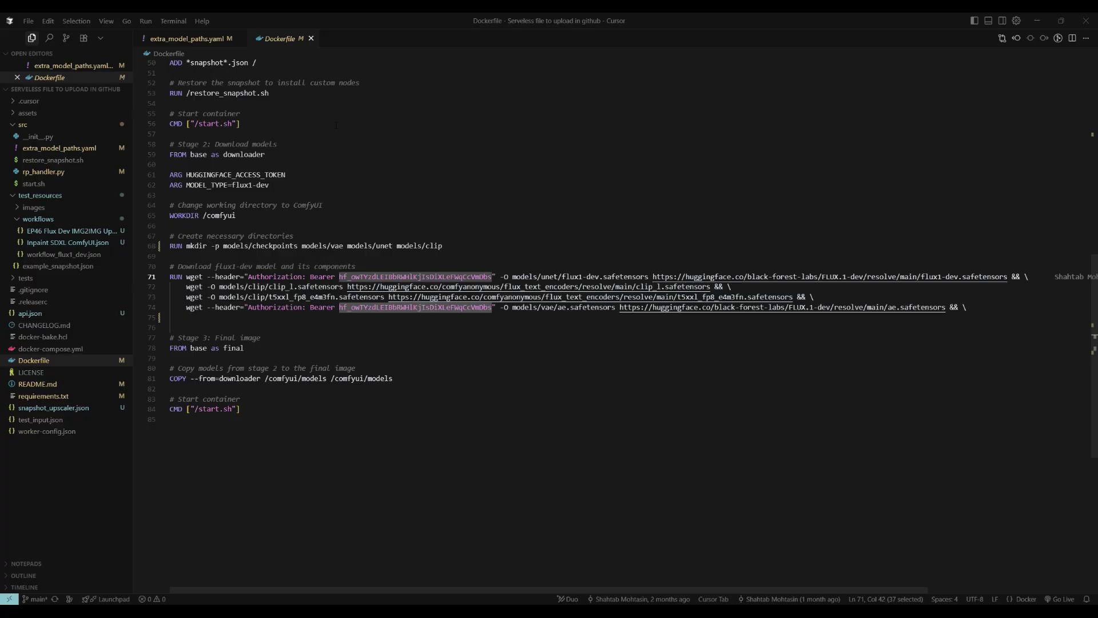
pyautogui.click(57, 268)
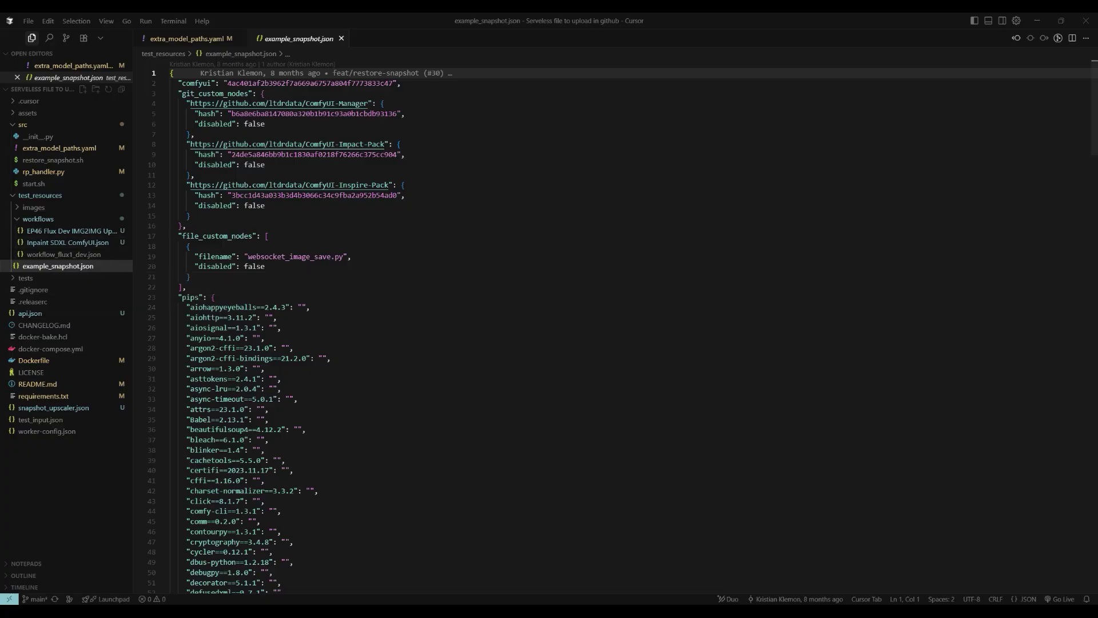
# Compare example_snapshot.json's git_custom_nodes with snapshot_upscaler.json's ComfyUI-Inpaint-CropAndStitch entry and empty file_custom_nodes list.
pyautogui.moveTo(248, 93); pyautogui.dragTo(182, 93)
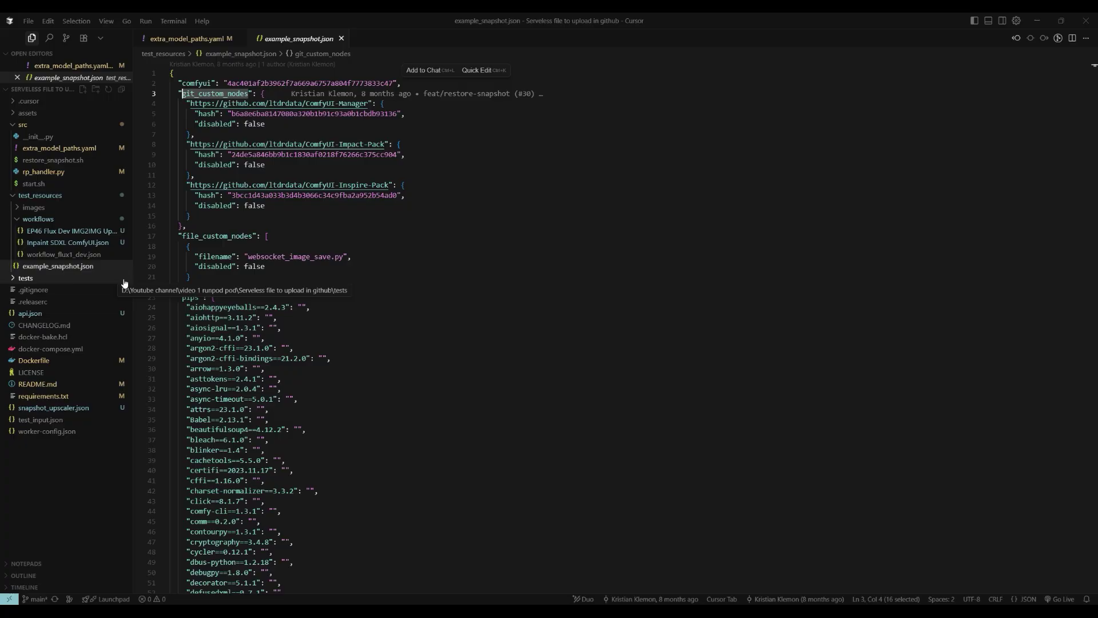
pyautogui.click(55, 408)
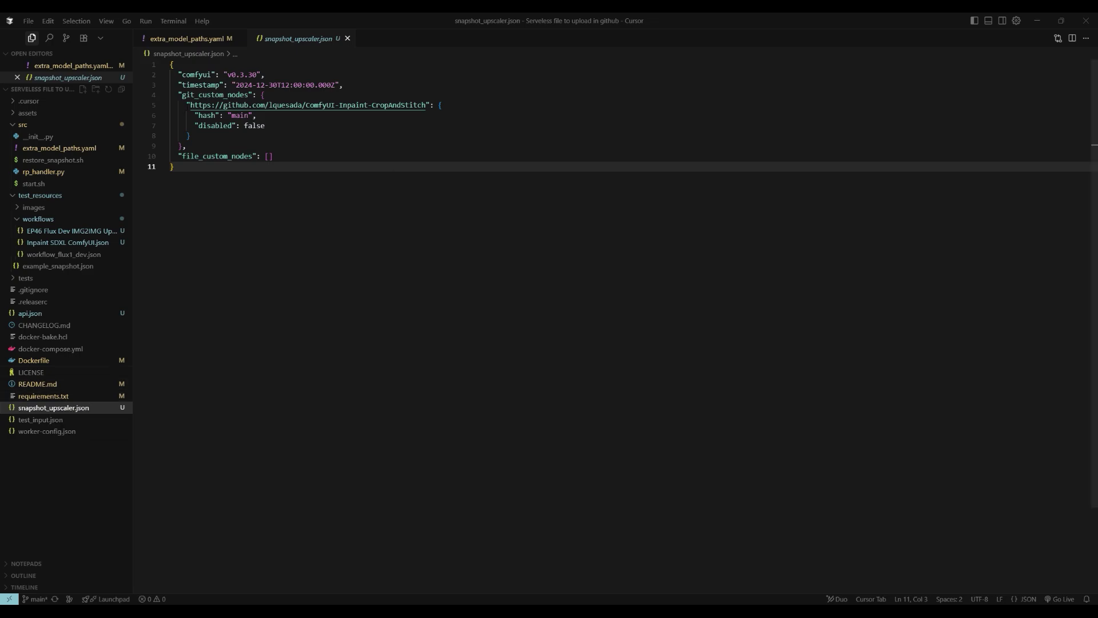
pyautogui.moveTo(187, 105); pyautogui.dragTo(186, 147)
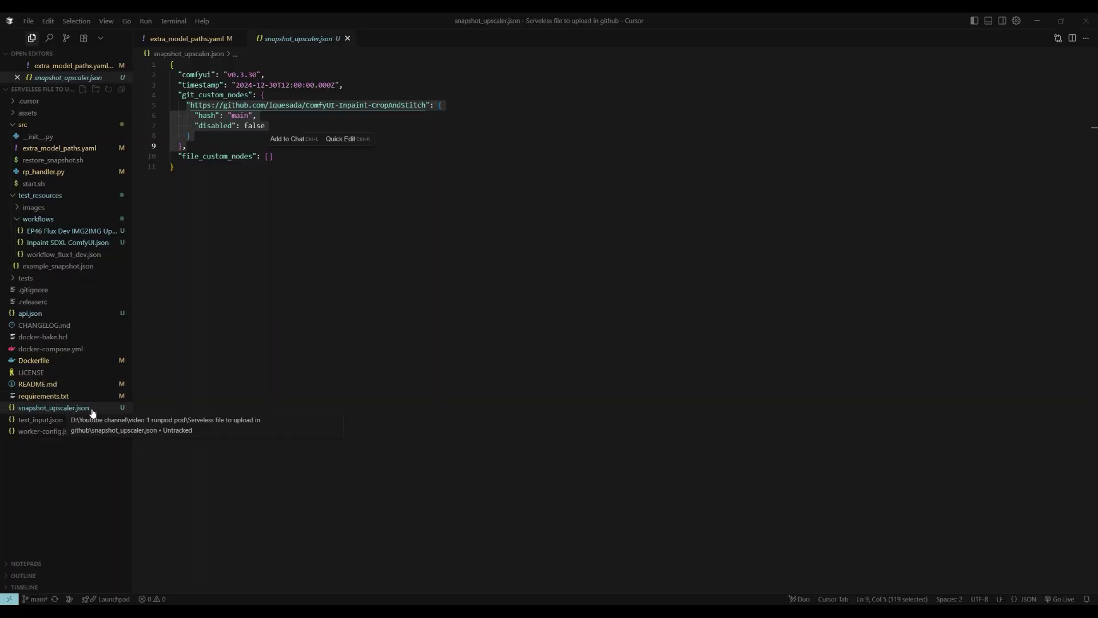
pyautogui.moveTo(186, 146); pyautogui.dragTo(170, 94)
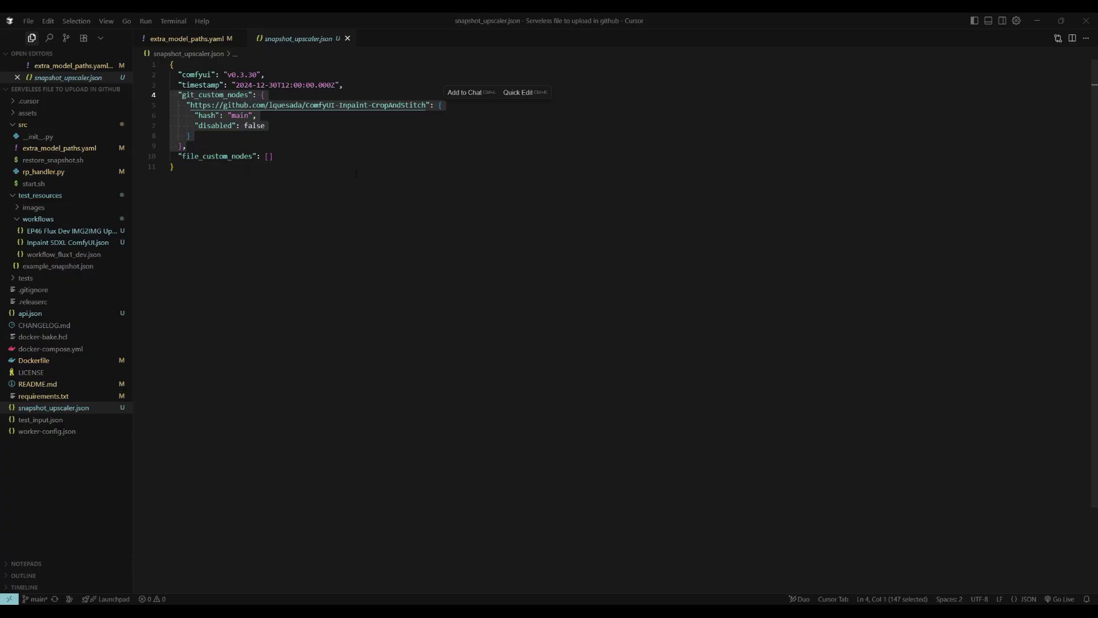
pyautogui.click(218, 138)
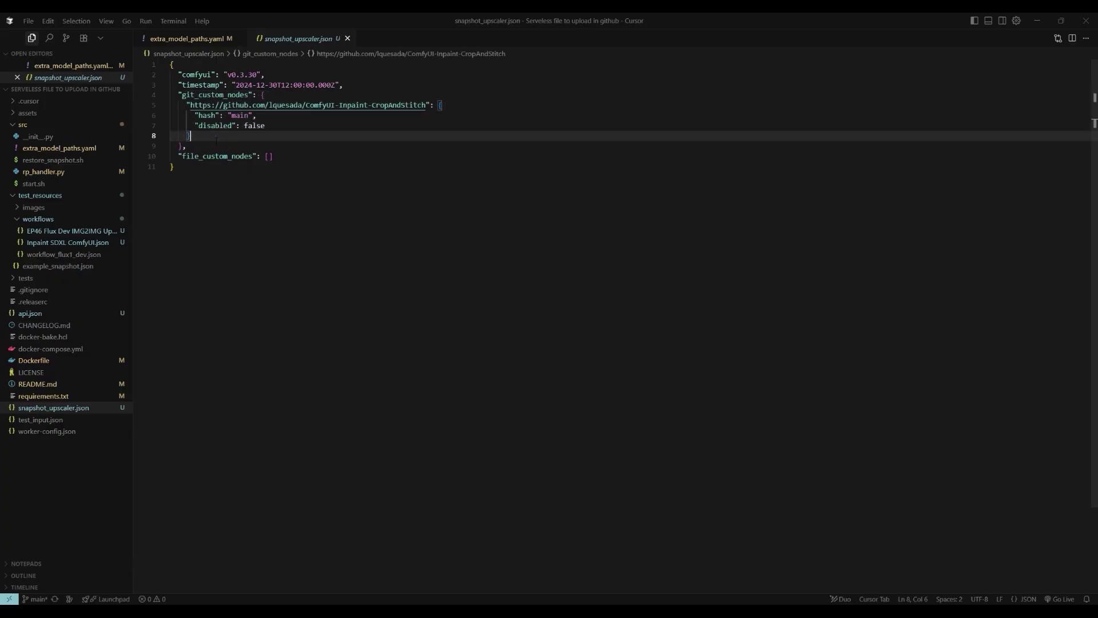
pyautogui.click(279, 155)
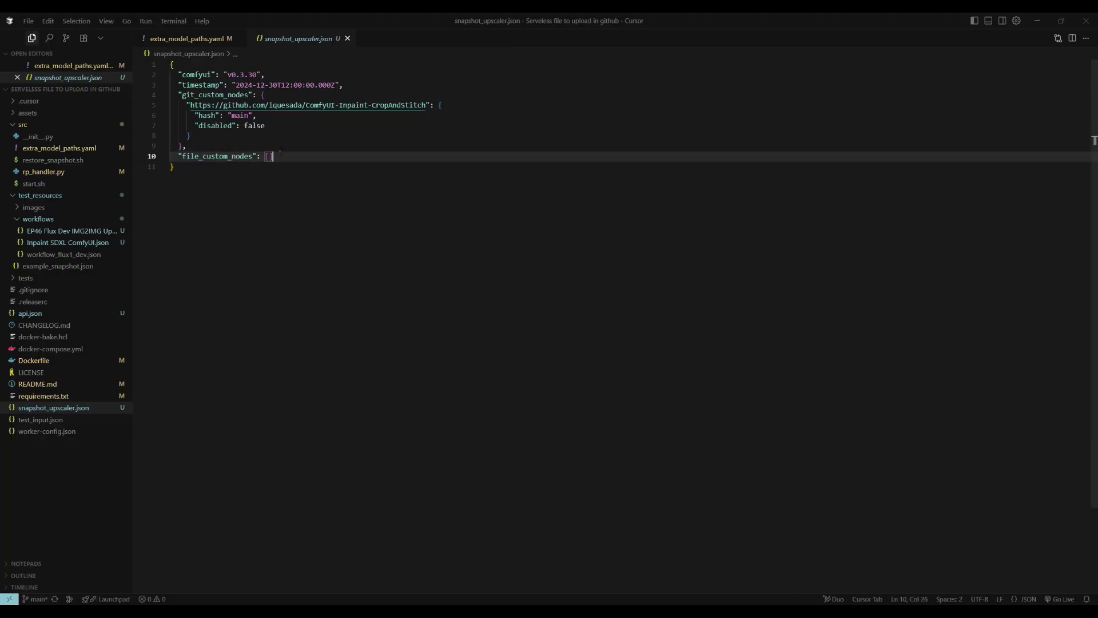
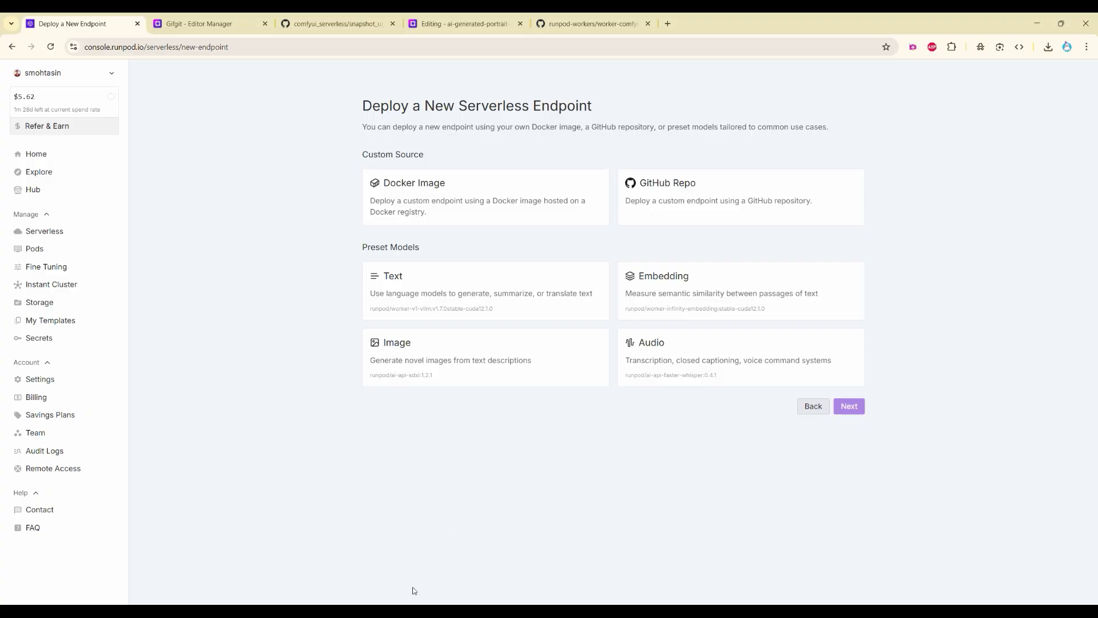
# Review the worker-comfyui repository page, then return to the new endpoint deployment page.
pyautogui.hotkey('ctrl', '5')
pyautogui.scroll(-10, 446, 282)
pyautogui.scroll(-4, 477, 292)
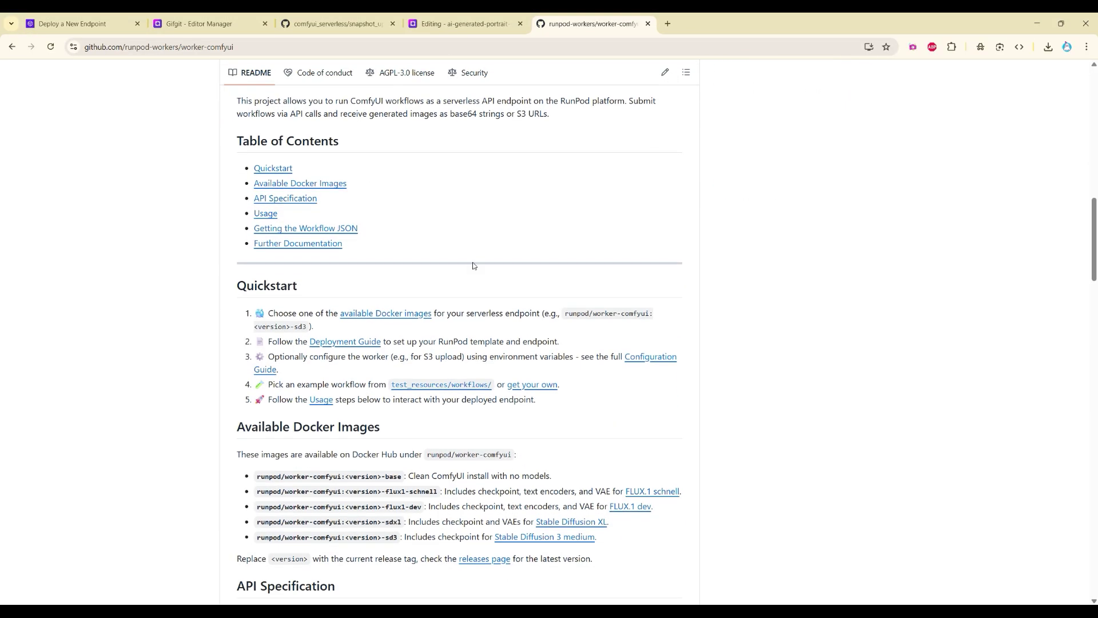
pyautogui.scroll(20, 176, 170)
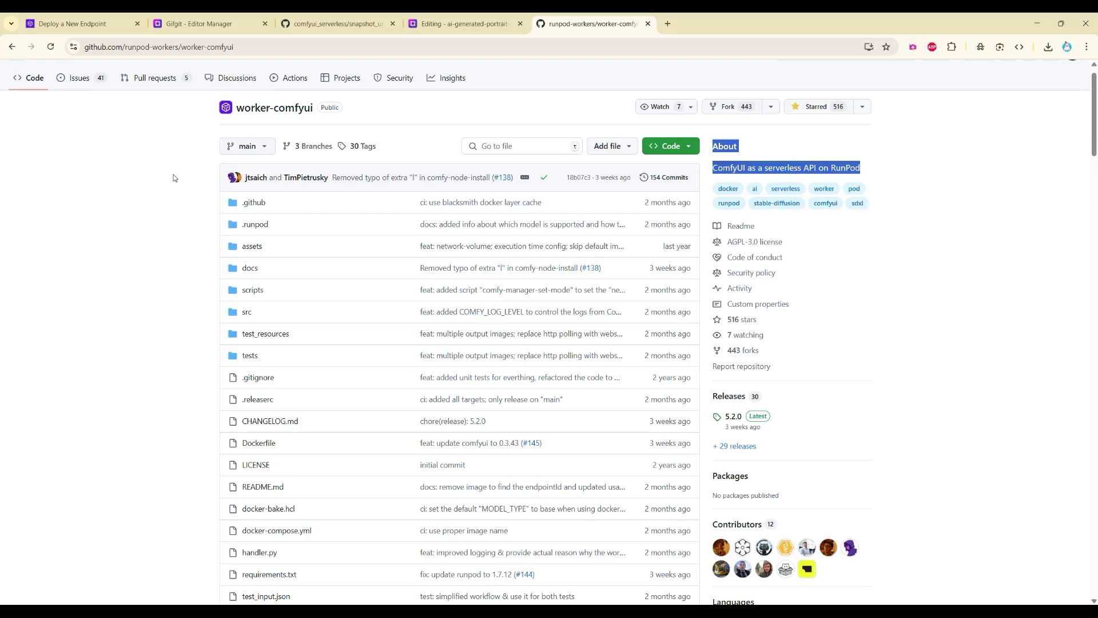
pyautogui.click(94, 15)
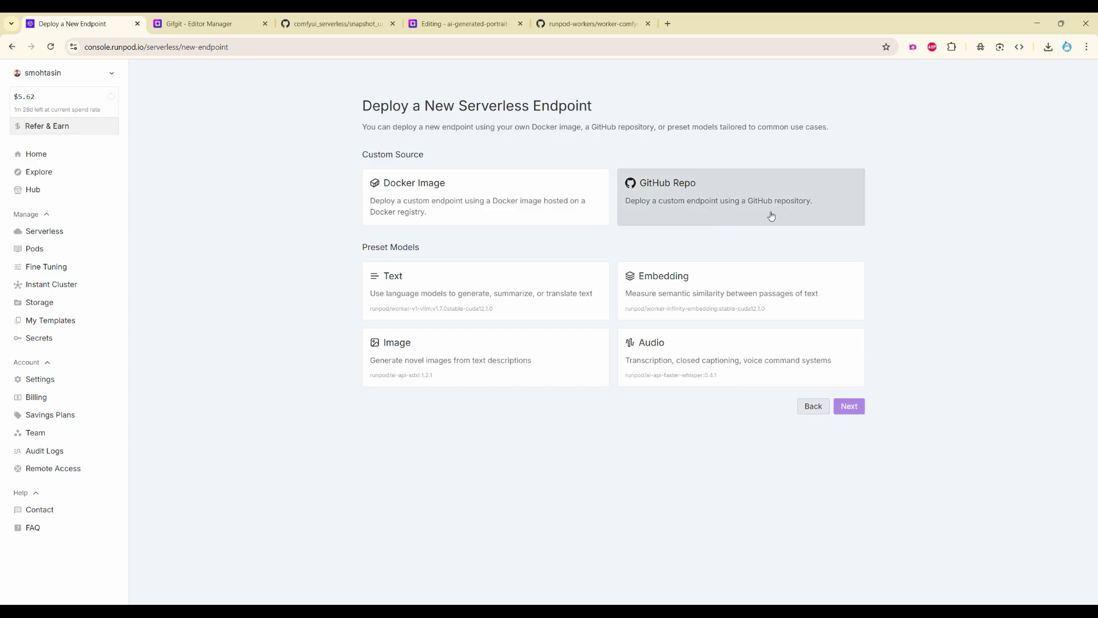
# Choose the shahtab123/comfyui_serverless GitHub repository as the endpoint source and continue.
pyautogui.click(696, 189)
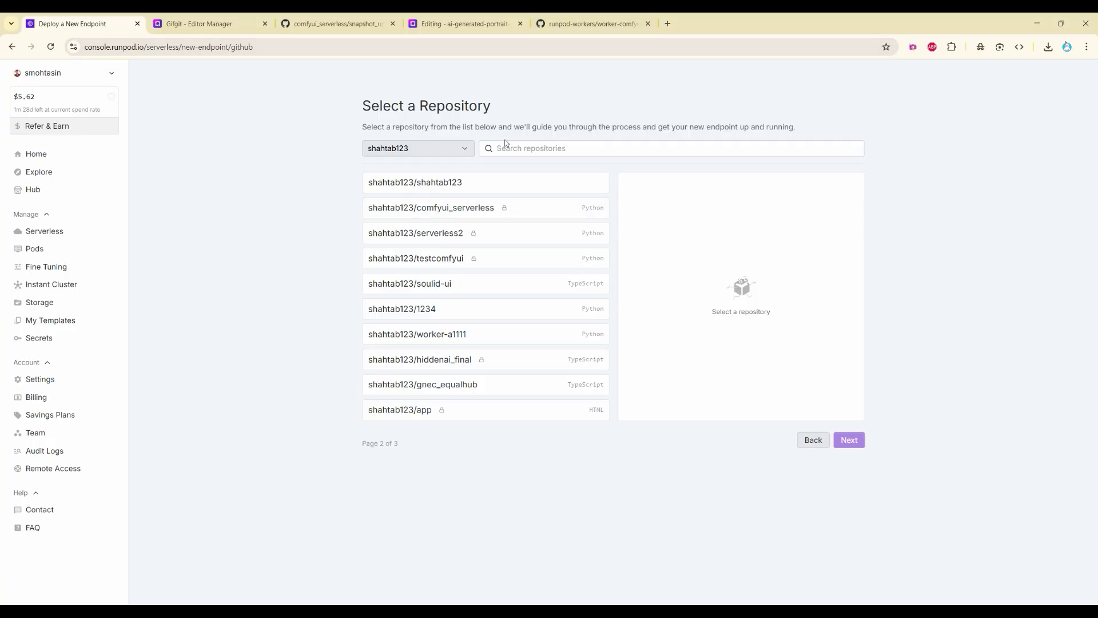
pyautogui.click(457, 211)
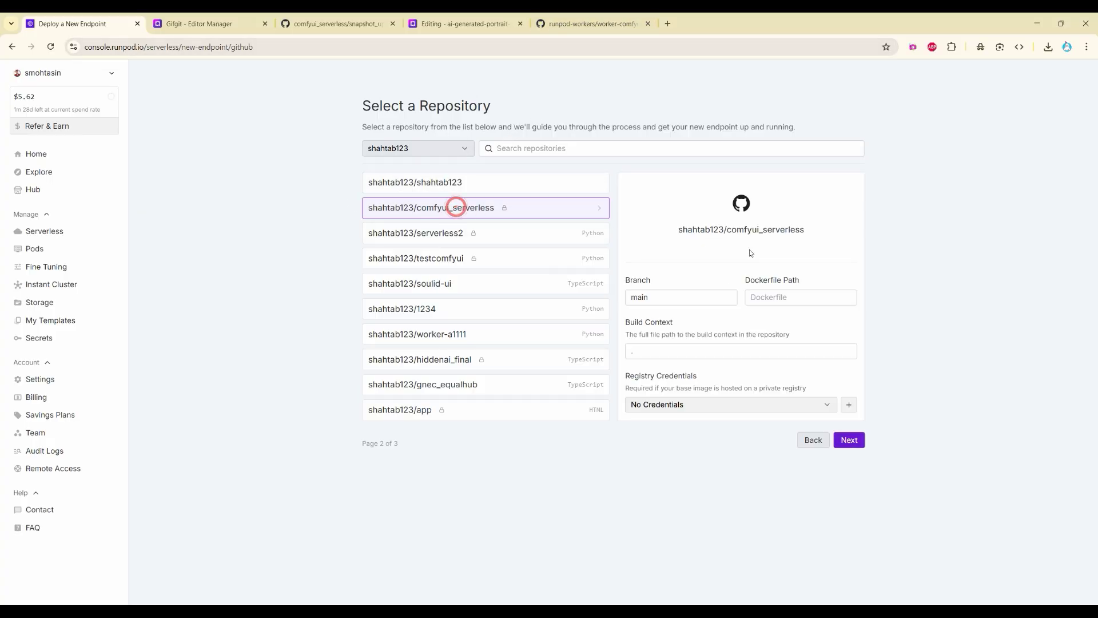
pyautogui.click(851, 441)
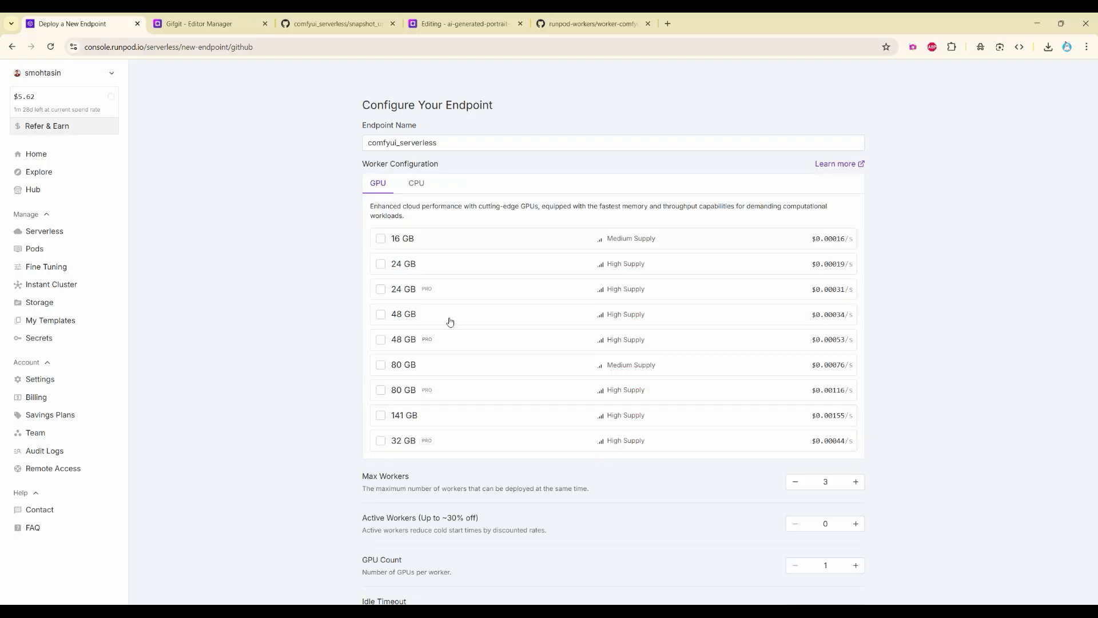
# Select the 24 GB GPU and lower Max Workers from 3 to 2.
pyautogui.click(381, 263)
pyautogui.scroll(-3, 552, 368)
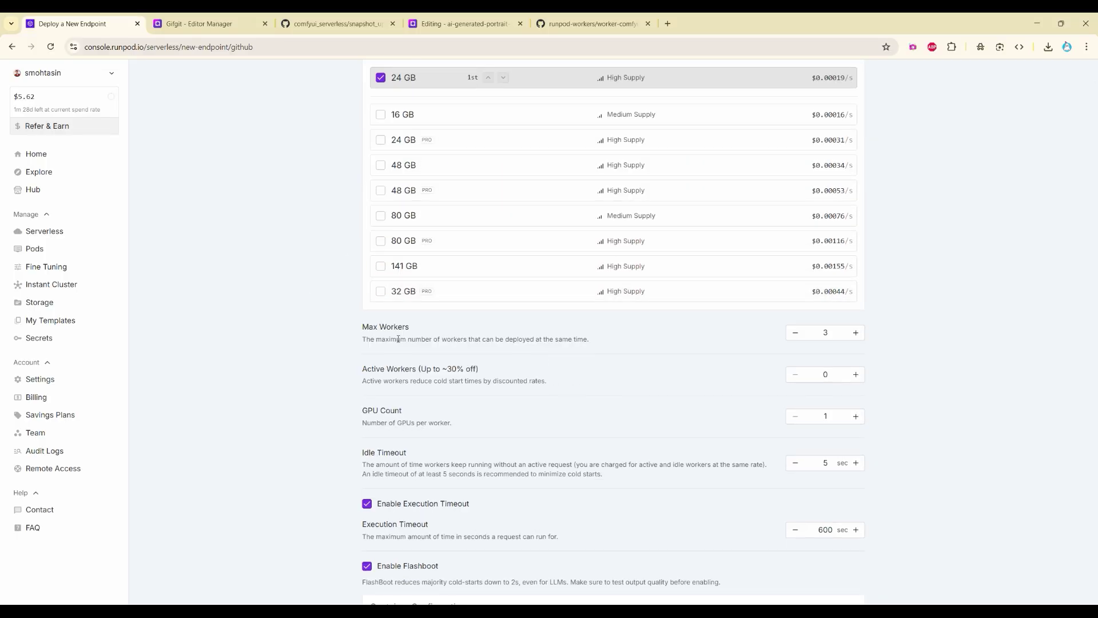
pyautogui.click(795, 333)
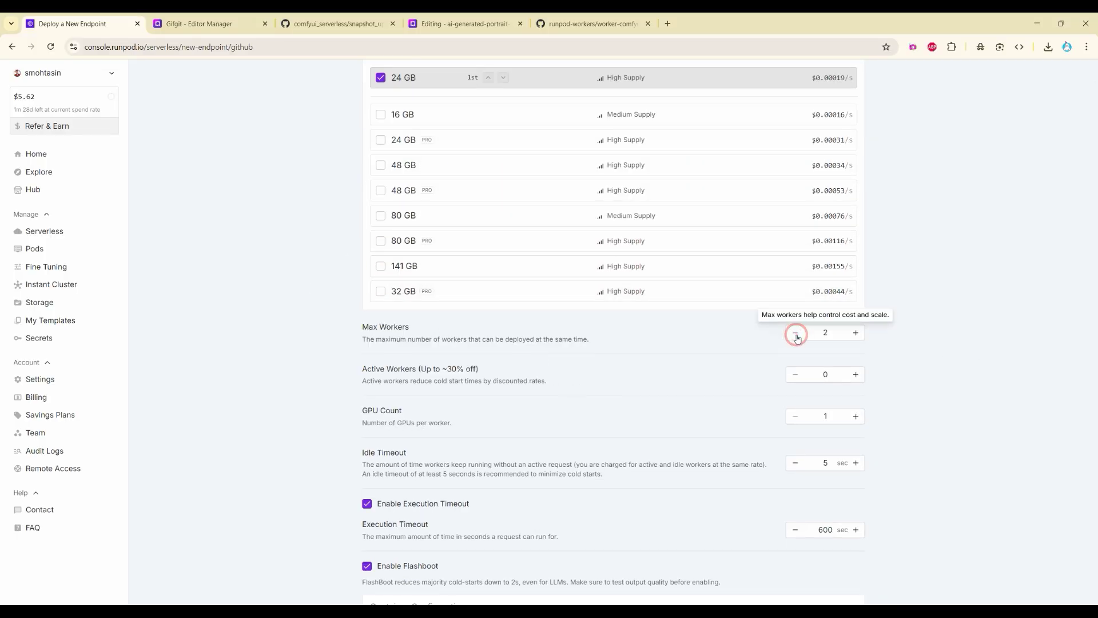
pyautogui.scroll(-1, 892, 320)
pyautogui.scroll(-1, 534, 256)
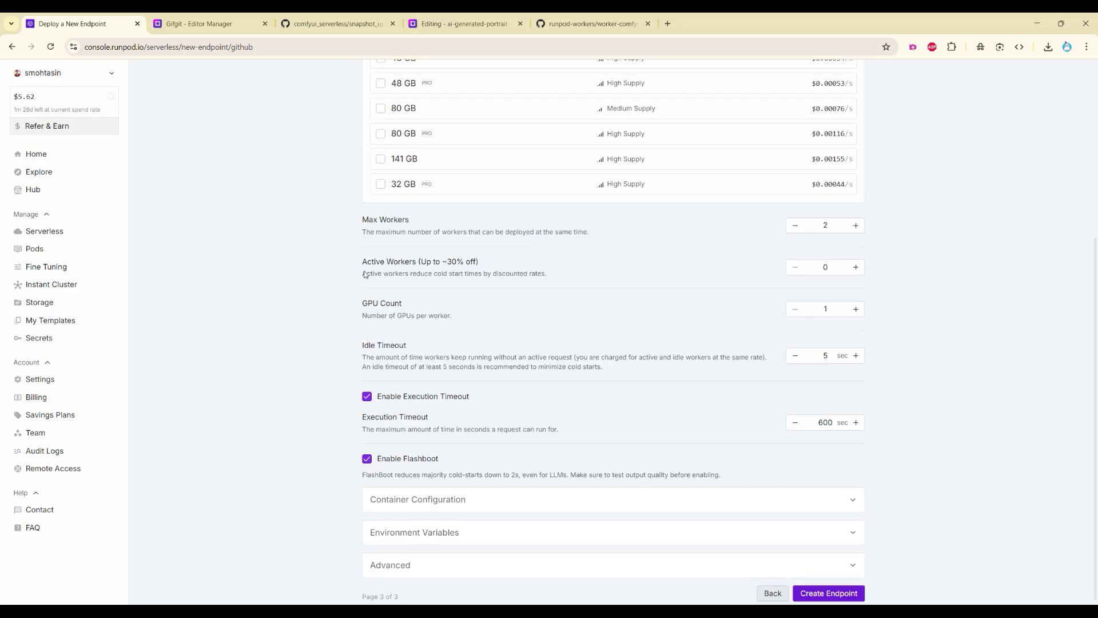
# Highlight and read the Active Workers explanation text.
pyautogui.moveTo(355, 262); pyautogui.dragTo(484, 266)
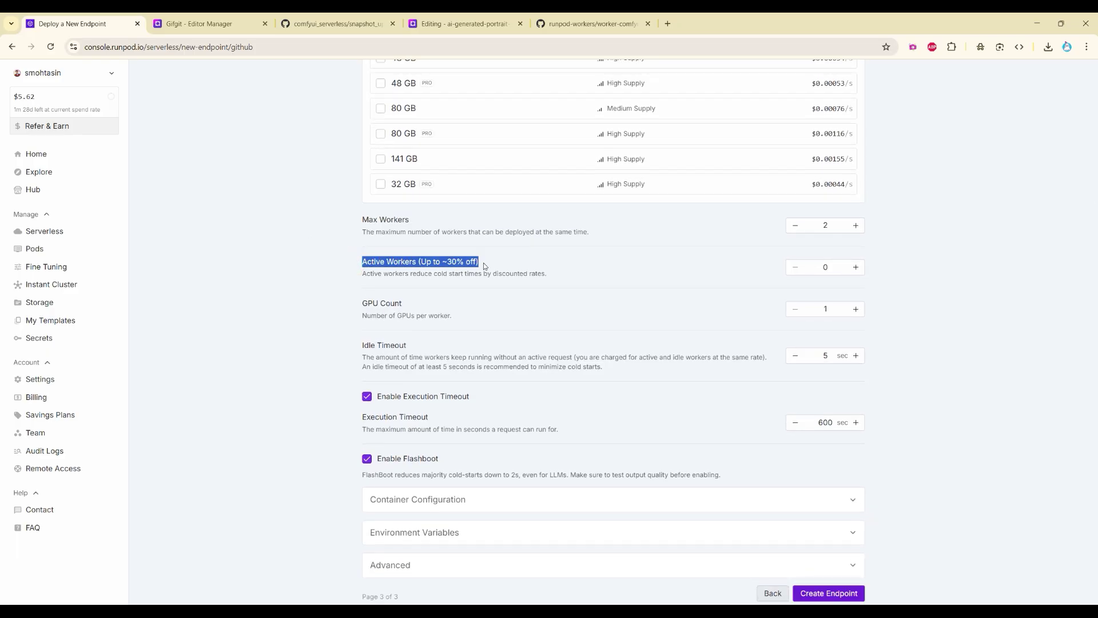
pyautogui.click(490, 269)
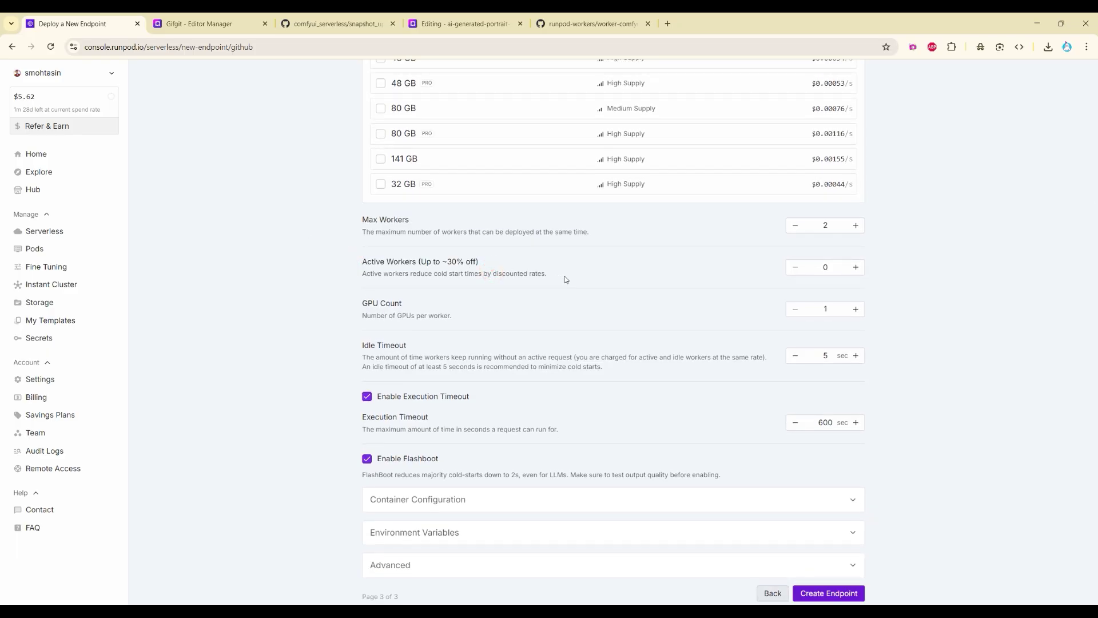
pyautogui.moveTo(565, 279); pyautogui.dragTo(345, 265)
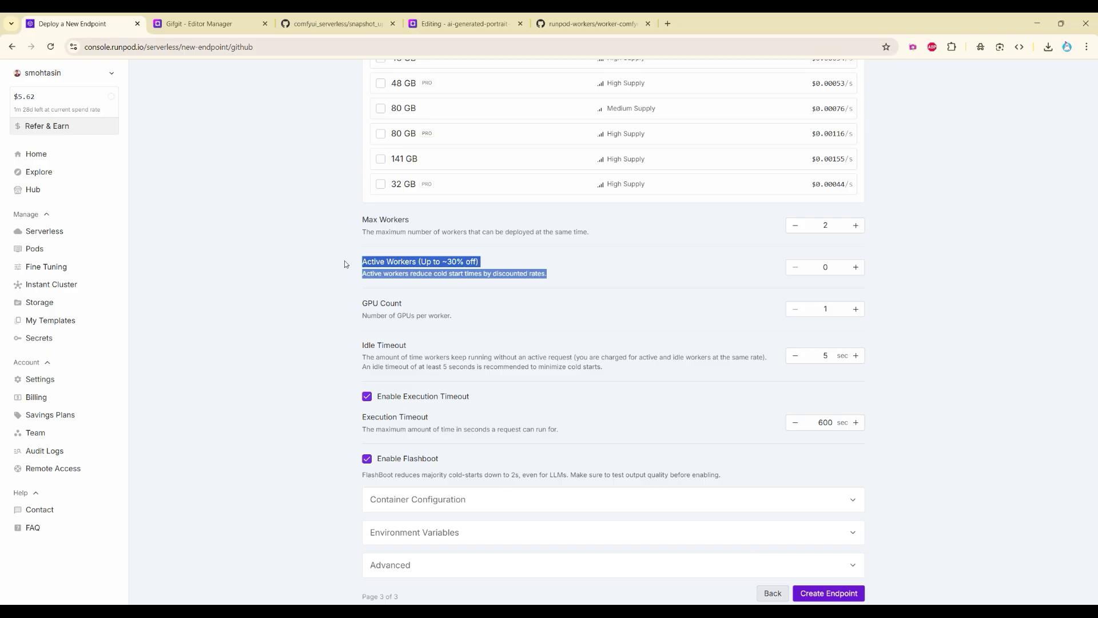
pyautogui.click(453, 258)
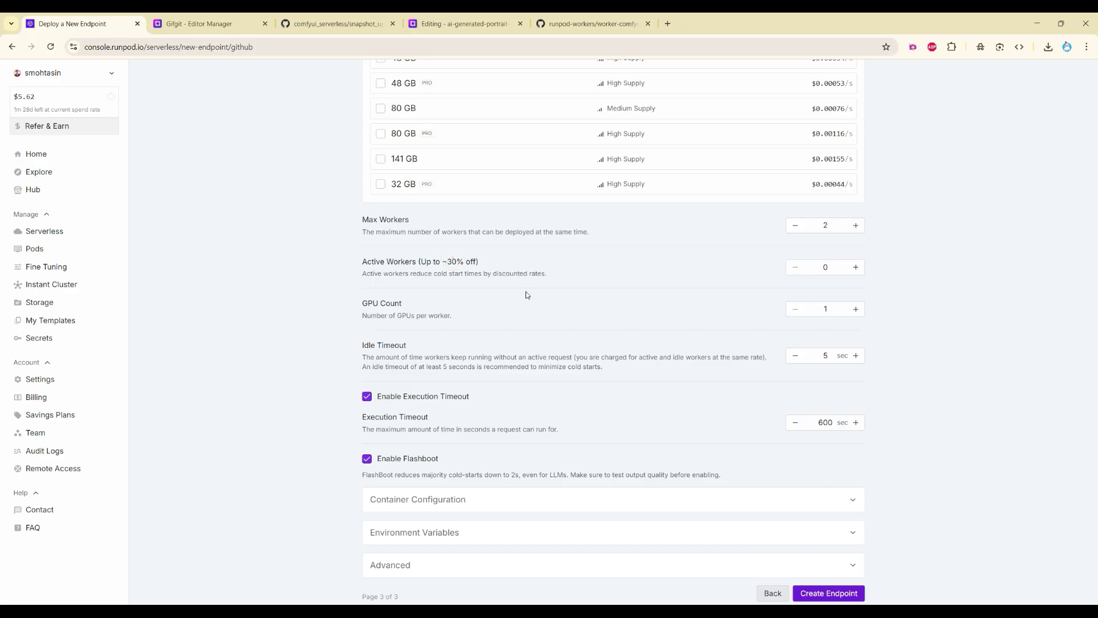
# Change Execution Timeout from 600 to 1200 seconds and expand Environment Variables.
pyautogui.scroll(-1, 526, 306)
pyautogui.moveTo(490, 394); pyautogui.dragTo(429, 410)
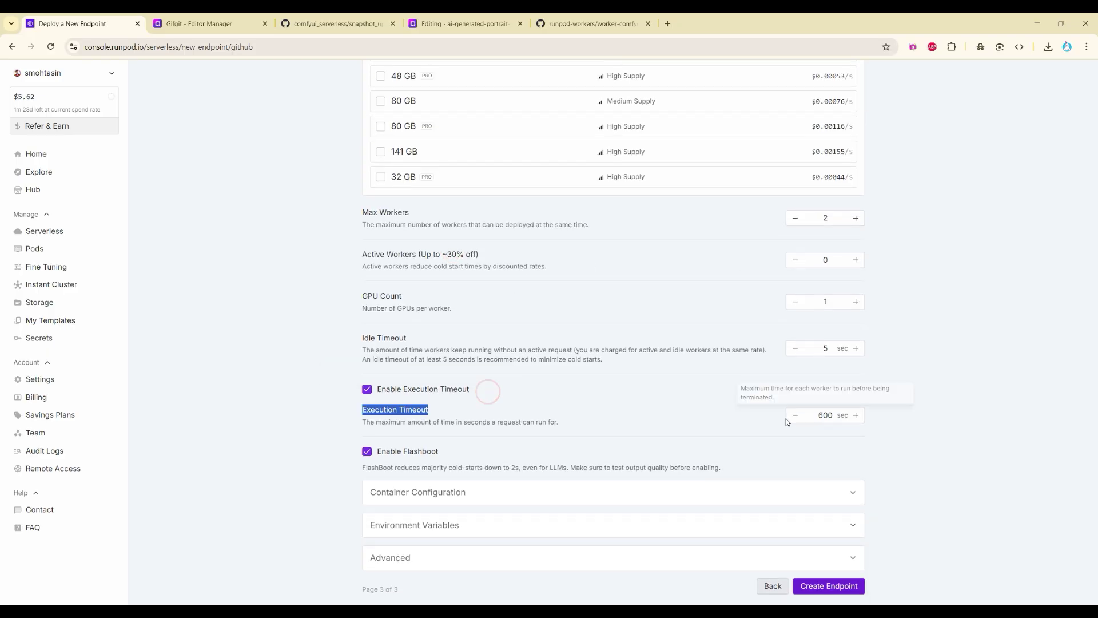
pyautogui.doubleClick(821, 415)
pyautogui.write('1200')
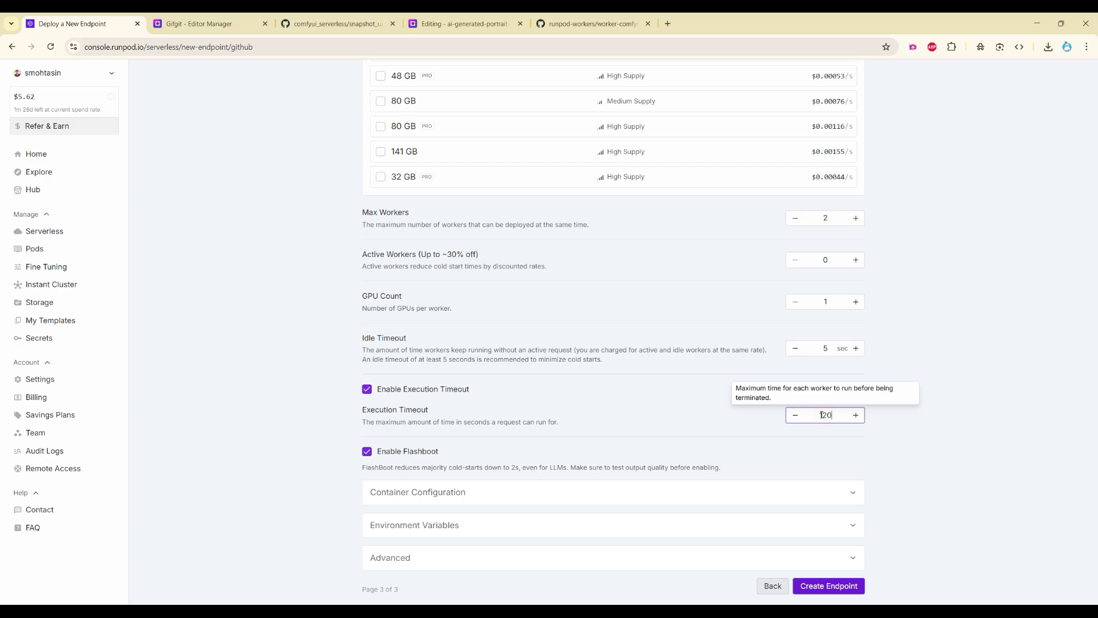
pyautogui.click(518, 532)
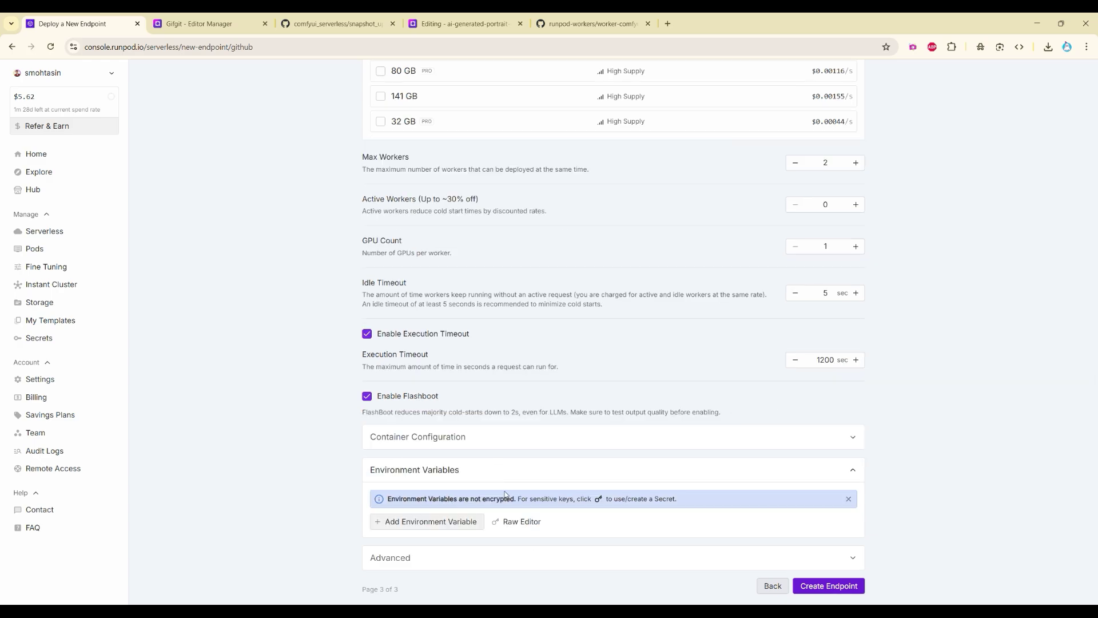
pyautogui.click(1037, 23)
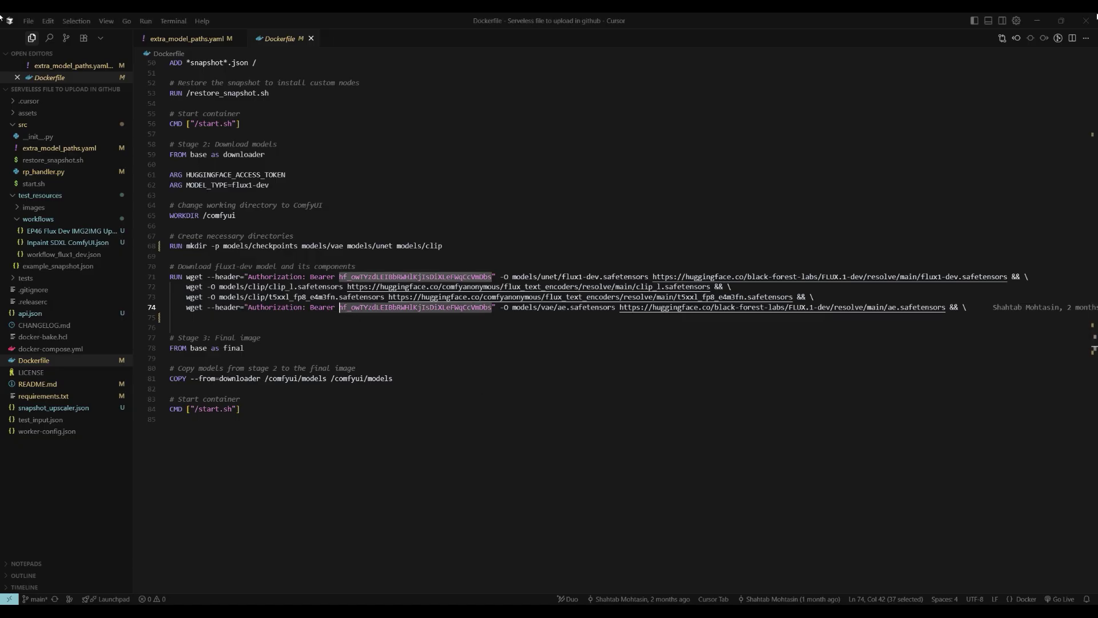
pyautogui.click(1044, 21)
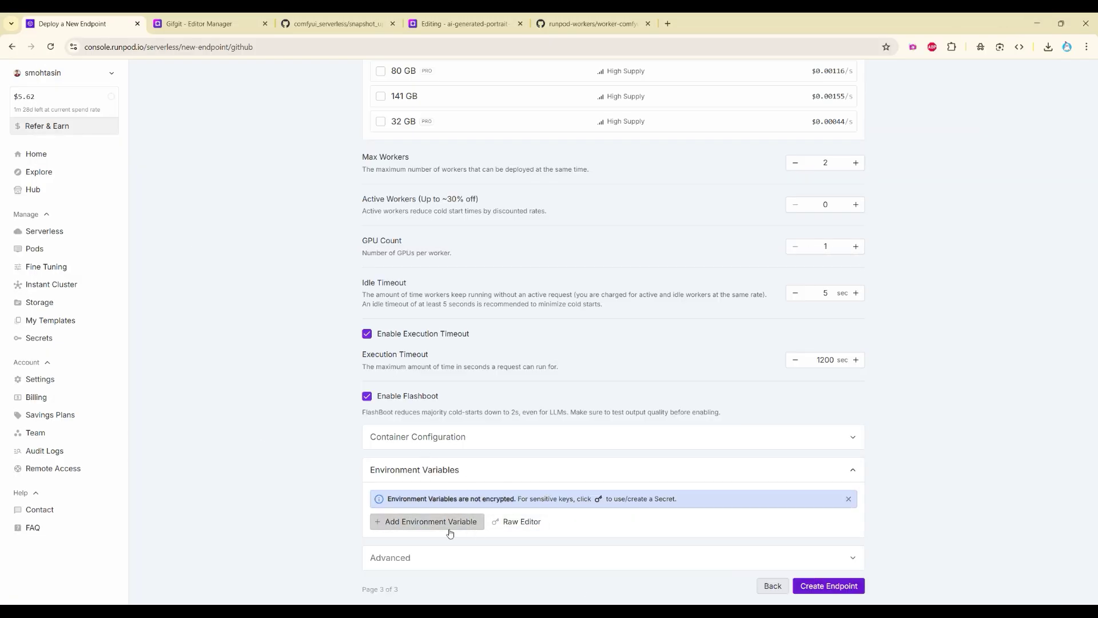
# Attach the test (40 GB) EU-RO-1 network volume under Advanced and create the endpoint.
pyautogui.click(426, 558)
pyautogui.scroll(-3, 572, 452)
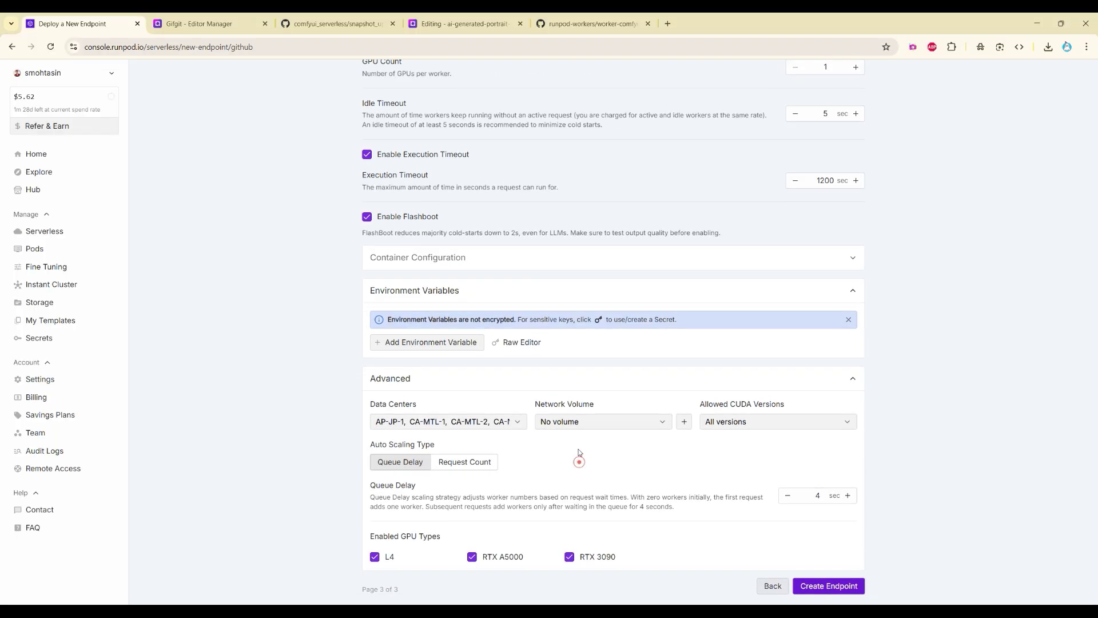
pyautogui.click(641, 422)
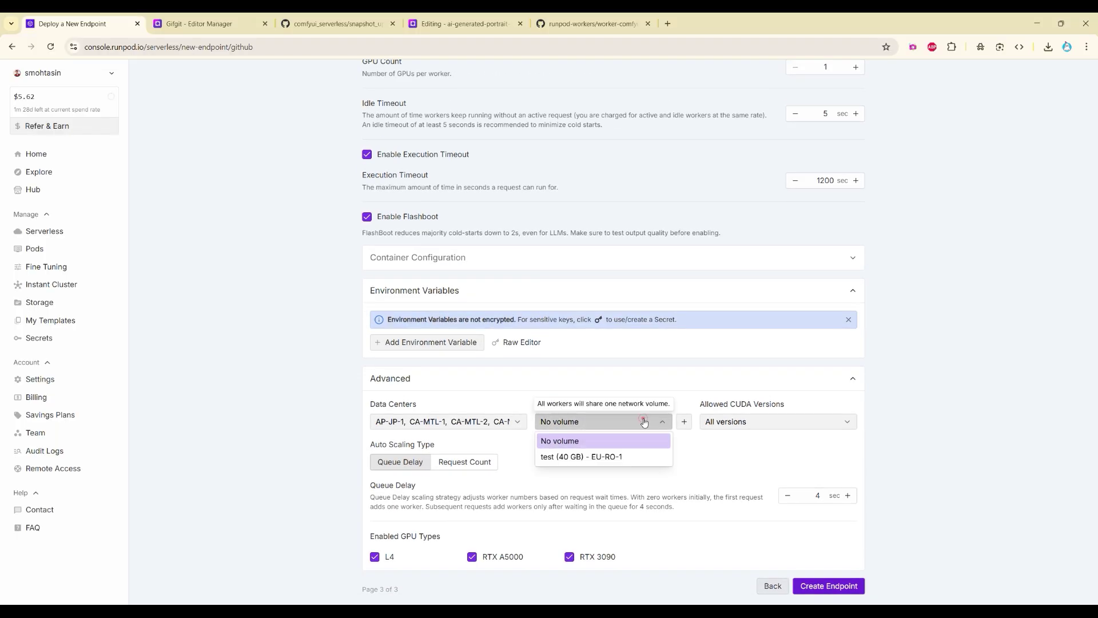
pyautogui.click(633, 457)
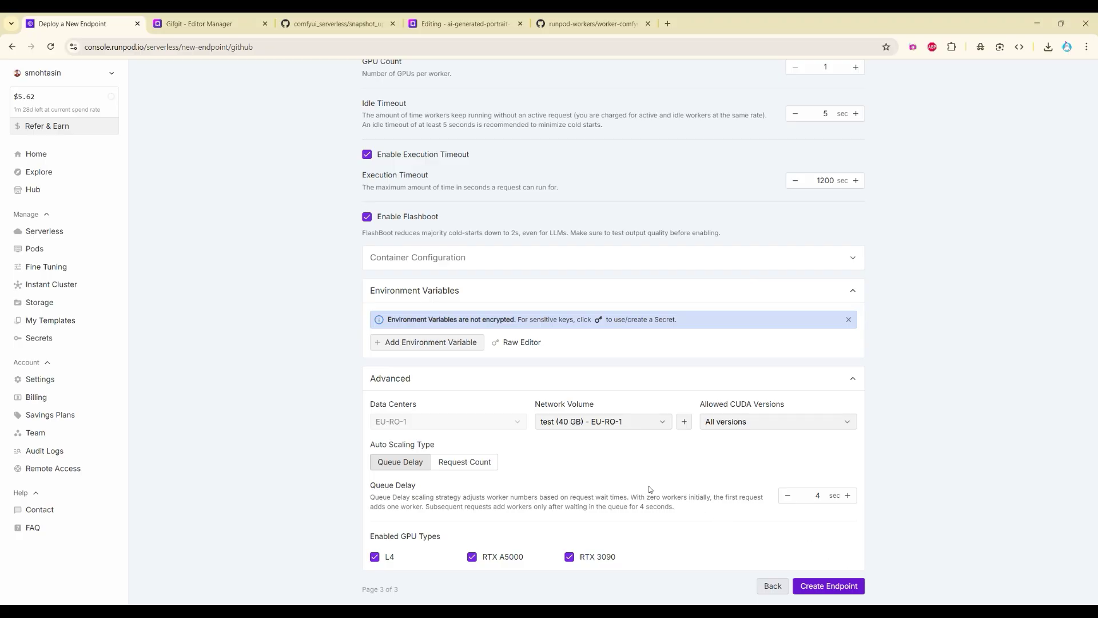
pyautogui.click(850, 586)
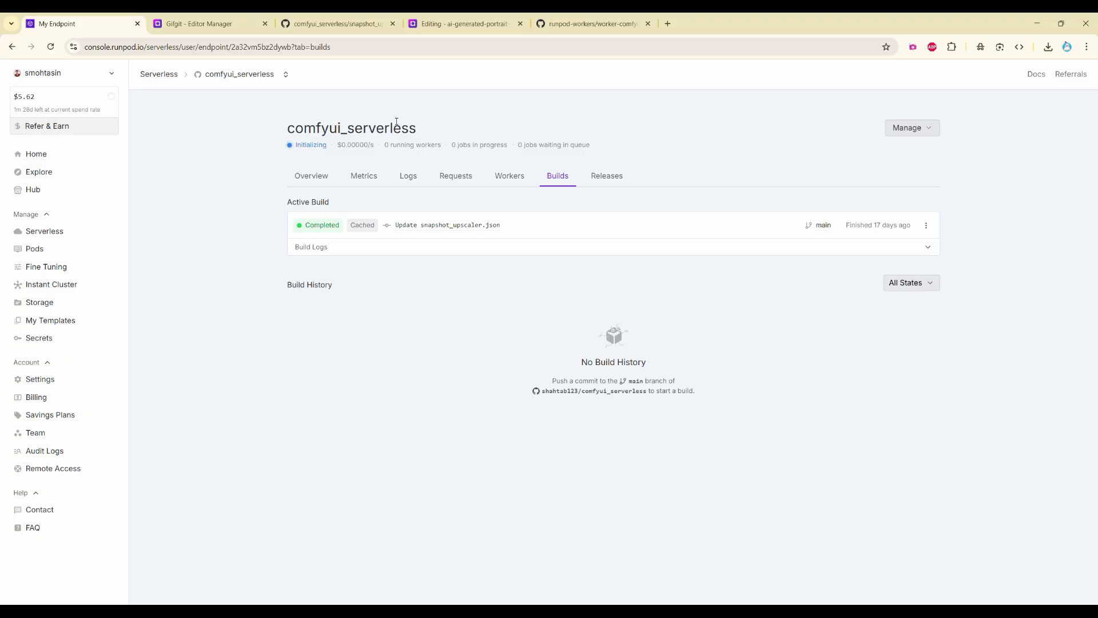
# Check the active build's completion and copy the comfyui_serverless endpoint ID.
pyautogui.click(846, 226)
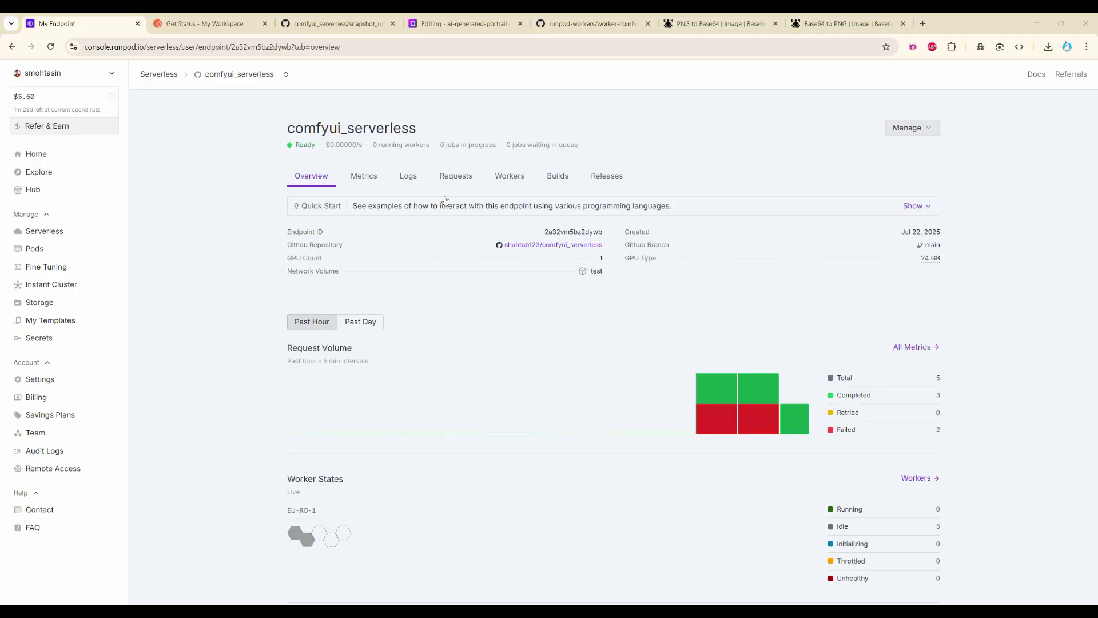
pyautogui.doubleClick(352, 128)
pyautogui.click(316, 148)
pyautogui.doubleClick(546, 231)
pyautogui.hotkey('ctrl', 'Tab')
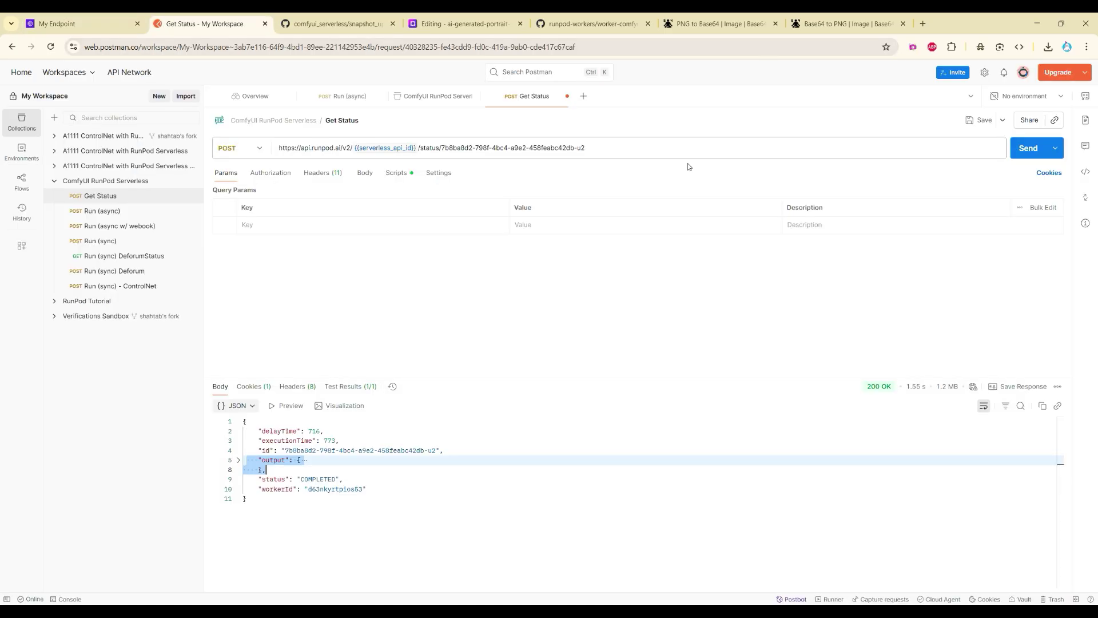
# Edit the serverless_api_id initial value in the ComfyUI RunPod Serverless collection variables.
pyautogui.click(63, 182)
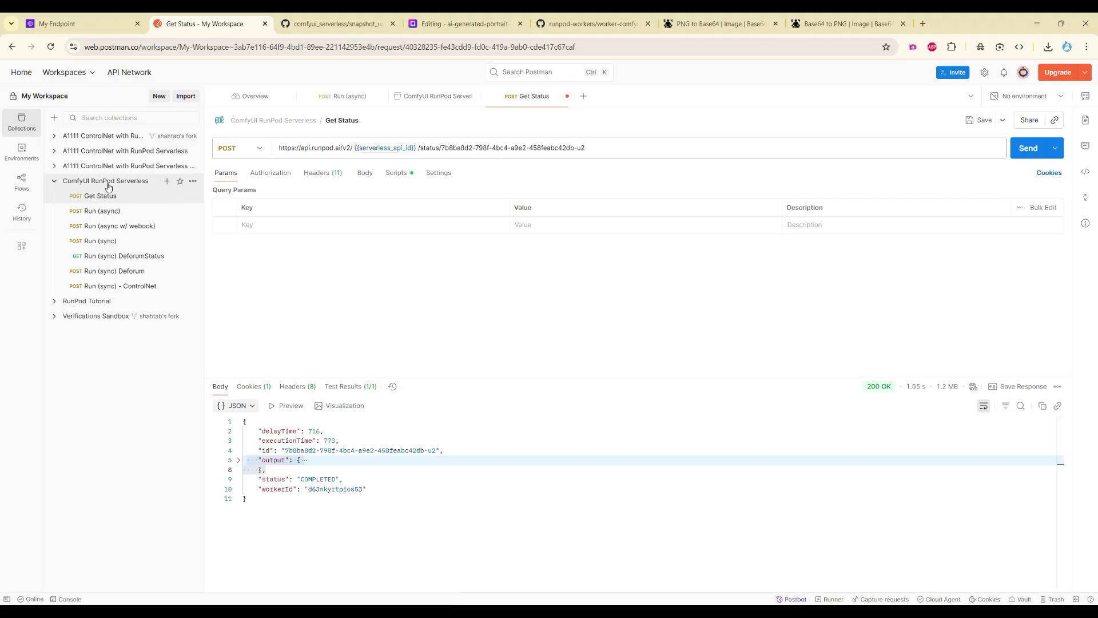
pyautogui.click(125, 181)
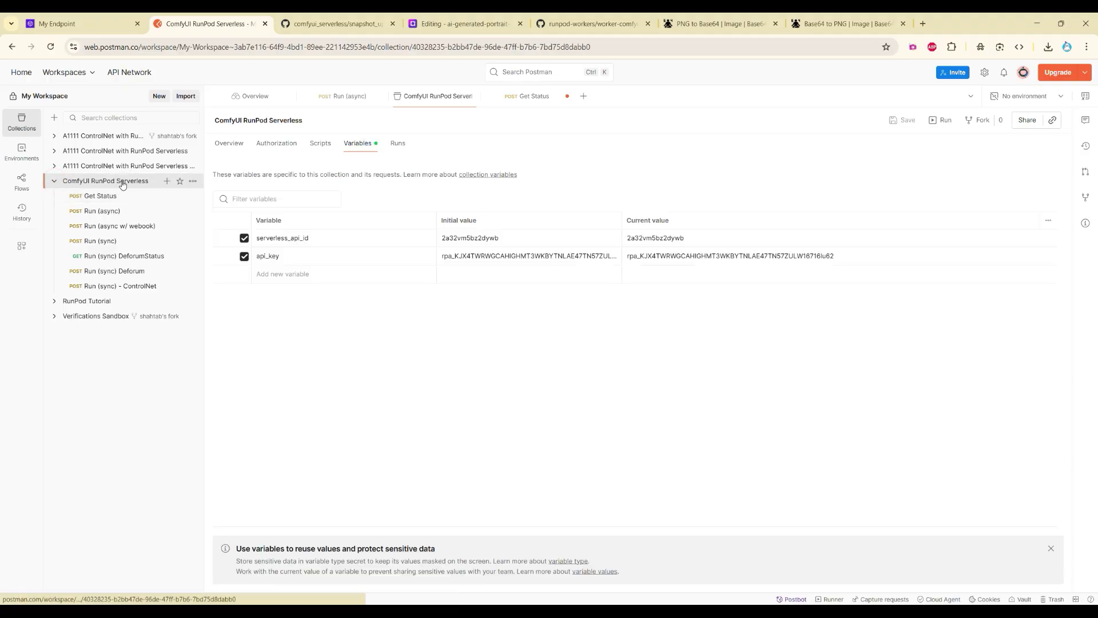
pyautogui.click(358, 148)
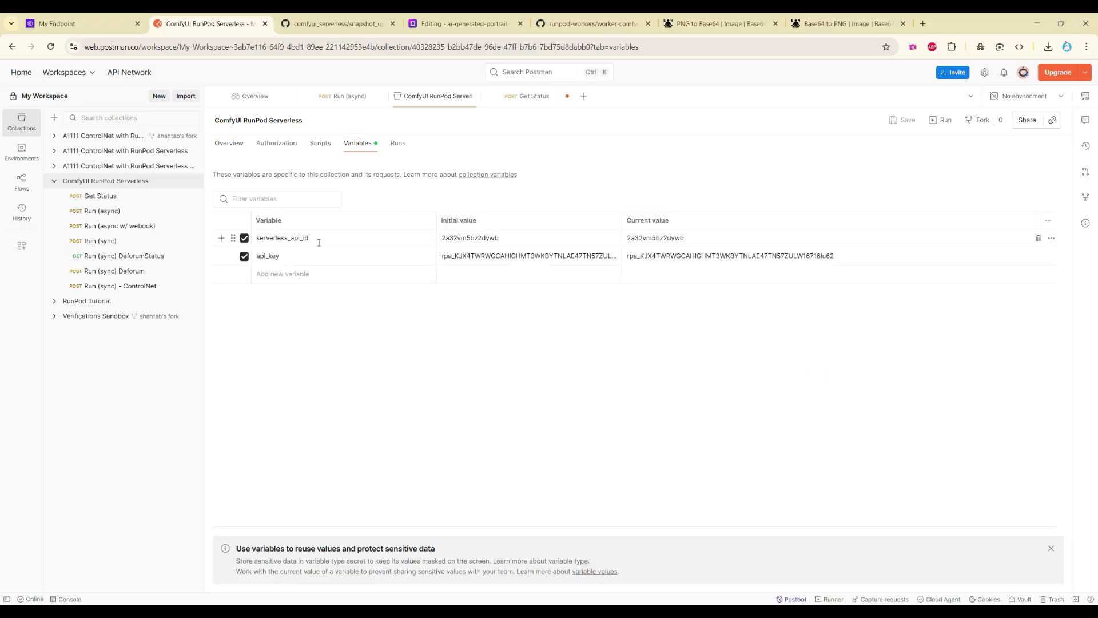
pyautogui.click(503, 242)
# Expand and then collapse the API keys list in RunPod account settings.
pyautogui.click(34, 23)
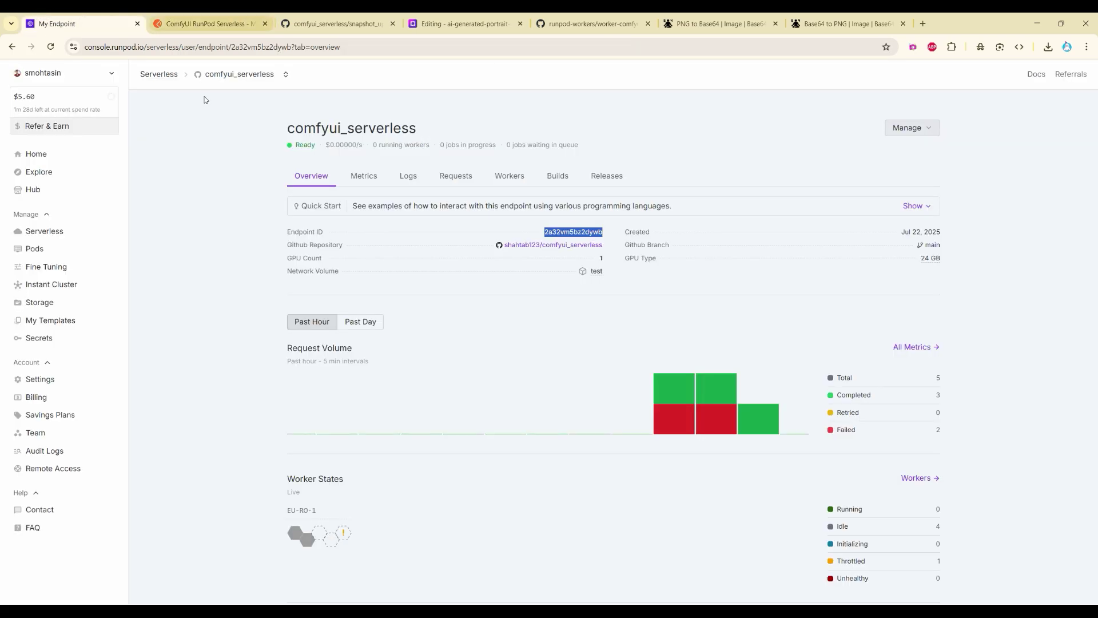
pyautogui.click(57, 381)
pyautogui.scroll(-2, 473, 387)
pyautogui.click(473, 386)
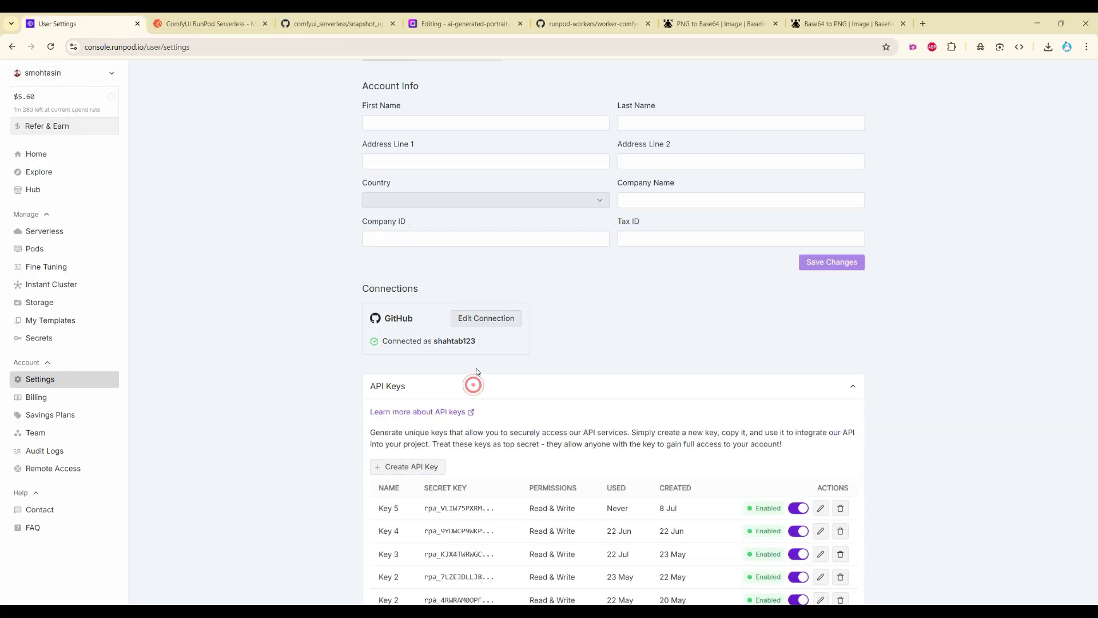
pyautogui.click(612, 387)
# Open the Get Status request, then the Run (async) request in Postman.
pyautogui.click(227, 16)
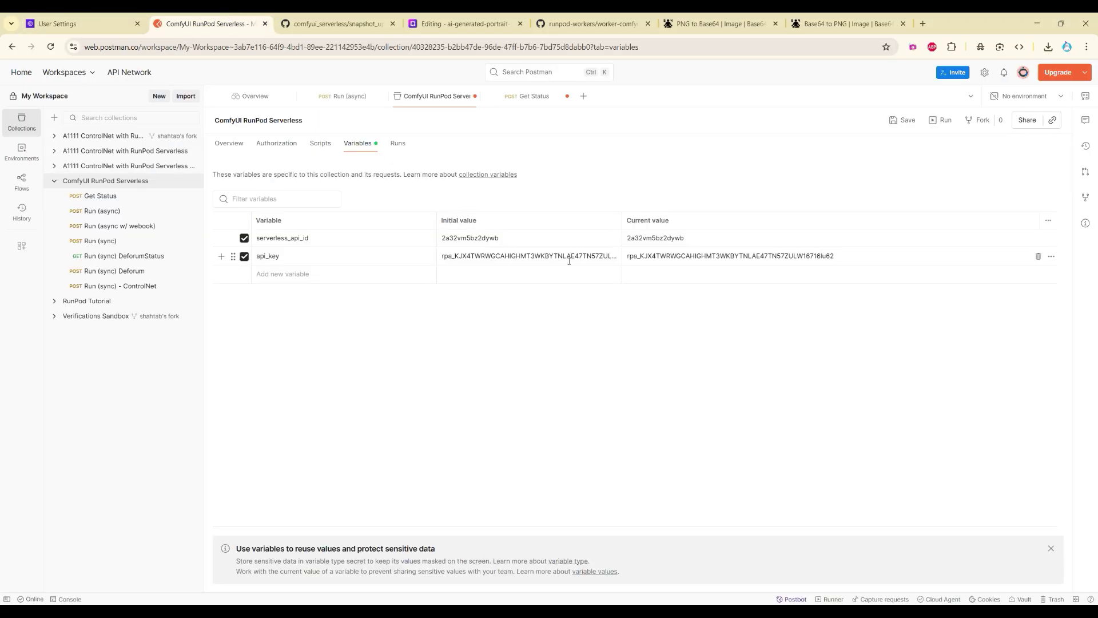
pyautogui.click(171, 195)
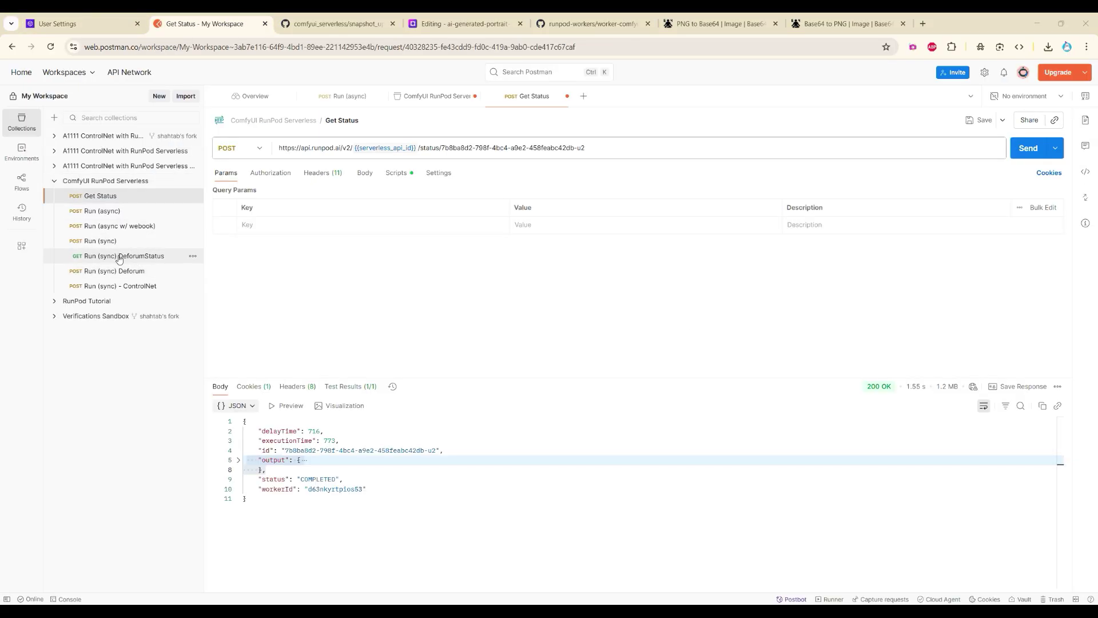
pyautogui.click(108, 213)
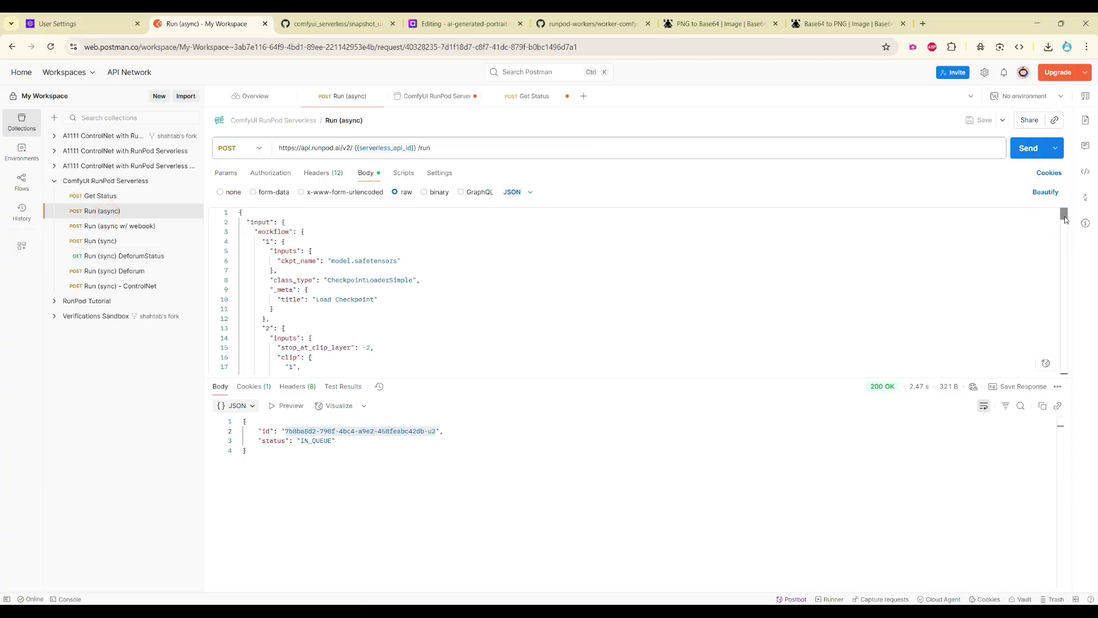
# Locate the model.safetensors checkpoint and the lady.safetensors LoRA by searching 'lora'.
pyautogui.moveTo(402, 261); pyautogui.dragTo(331, 261)
pyautogui.scroll(-5, 458, 314)
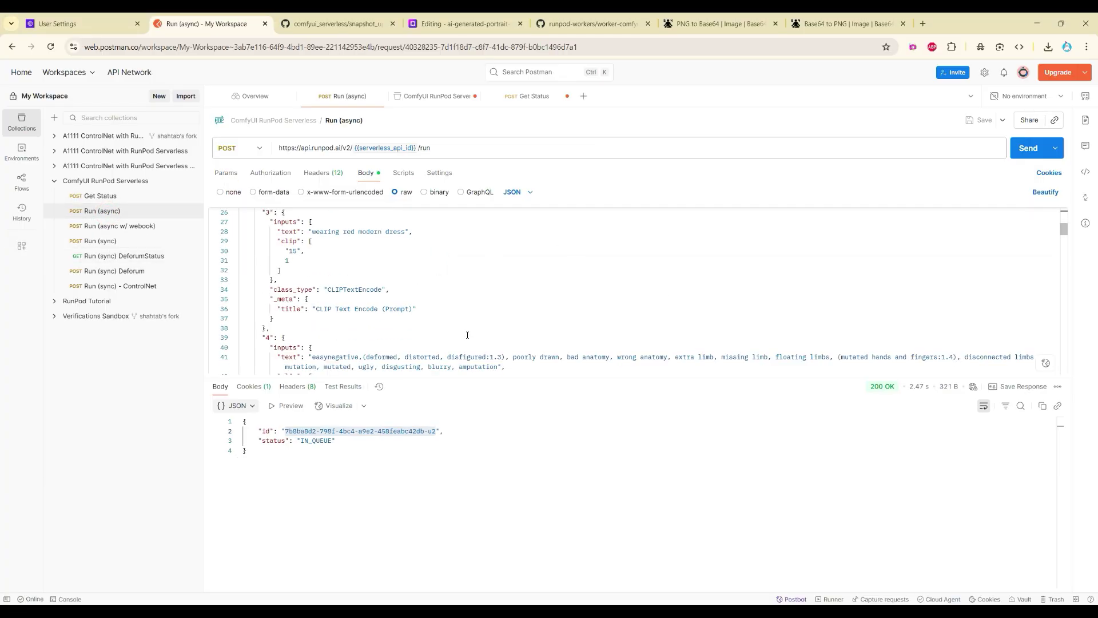
pyautogui.hotkey('ctrl', 'f')
pyautogui.write('lora')
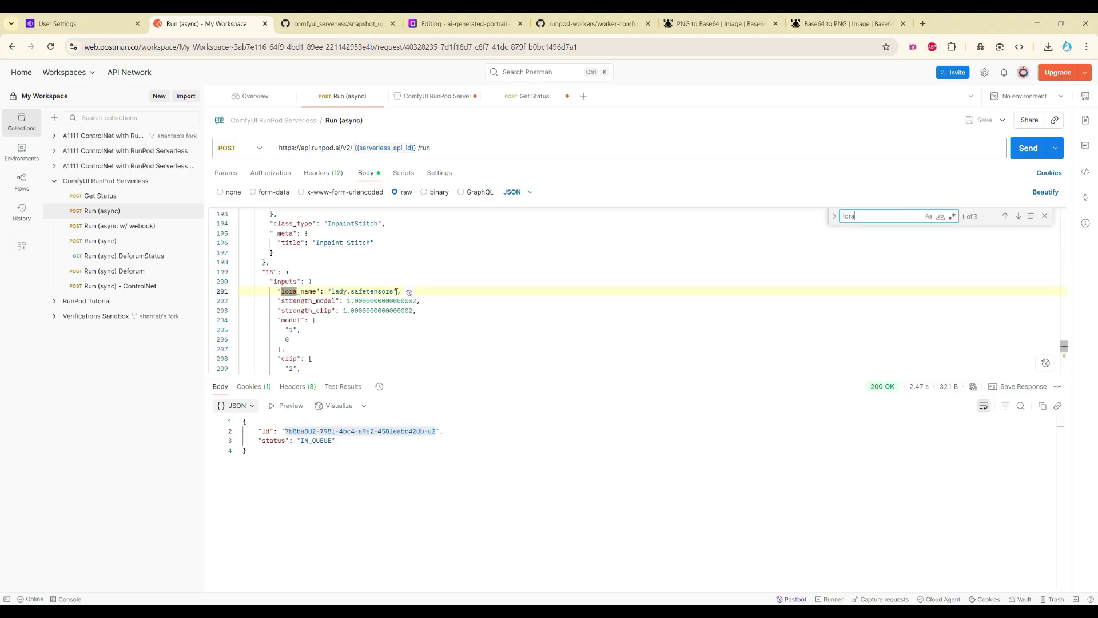
pyautogui.moveTo(397, 292); pyautogui.dragTo(332, 291)
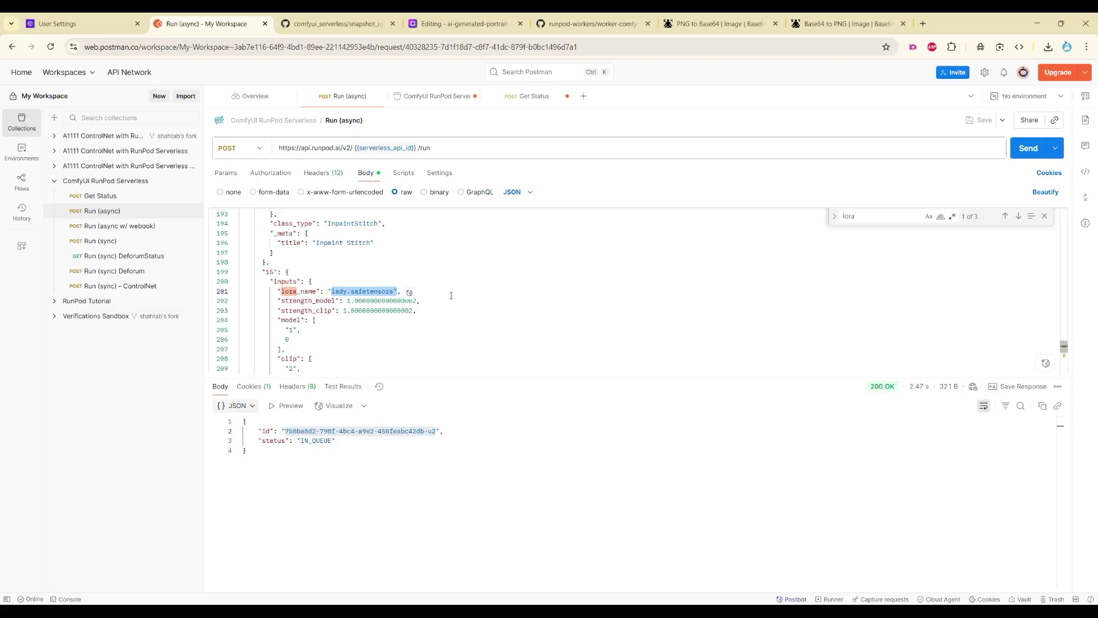
# Inspect the images array's input_image.png and mask_image.png entries and their empty image values.
pyautogui.moveTo(1064, 346); pyautogui.dragTo(1064, 369)
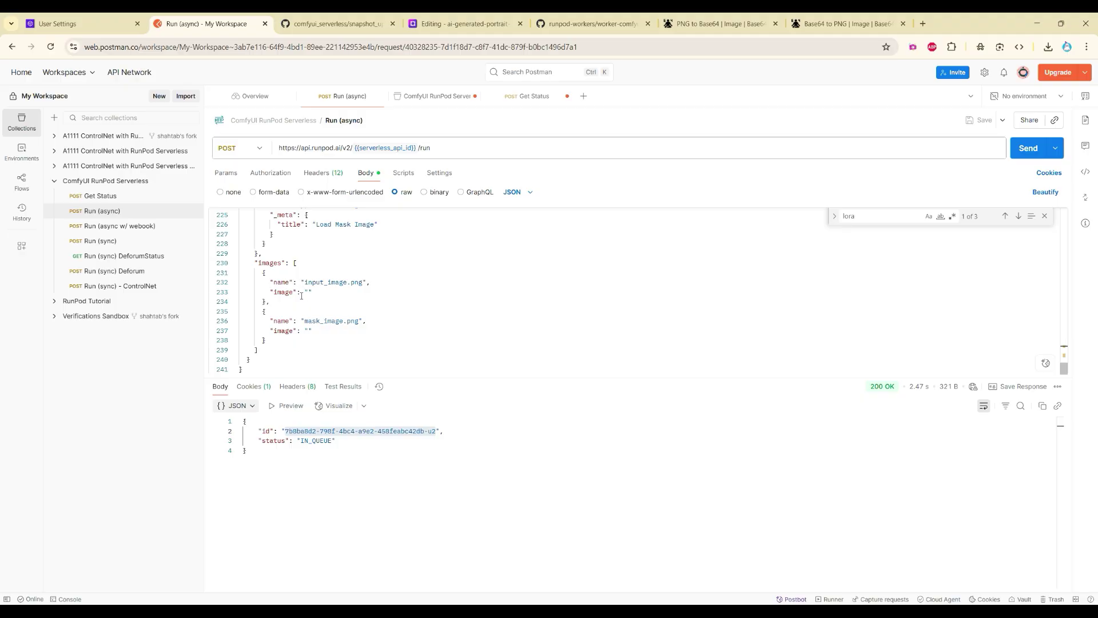
pyautogui.moveTo(303, 282); pyautogui.dragTo(363, 282)
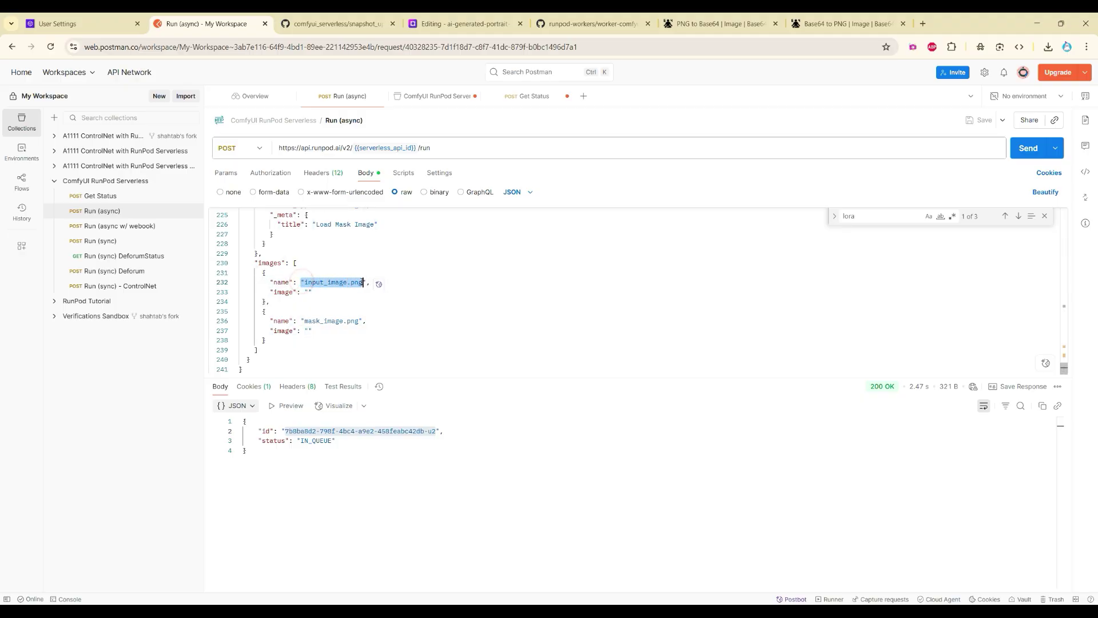
pyautogui.doubleClick(352, 282)
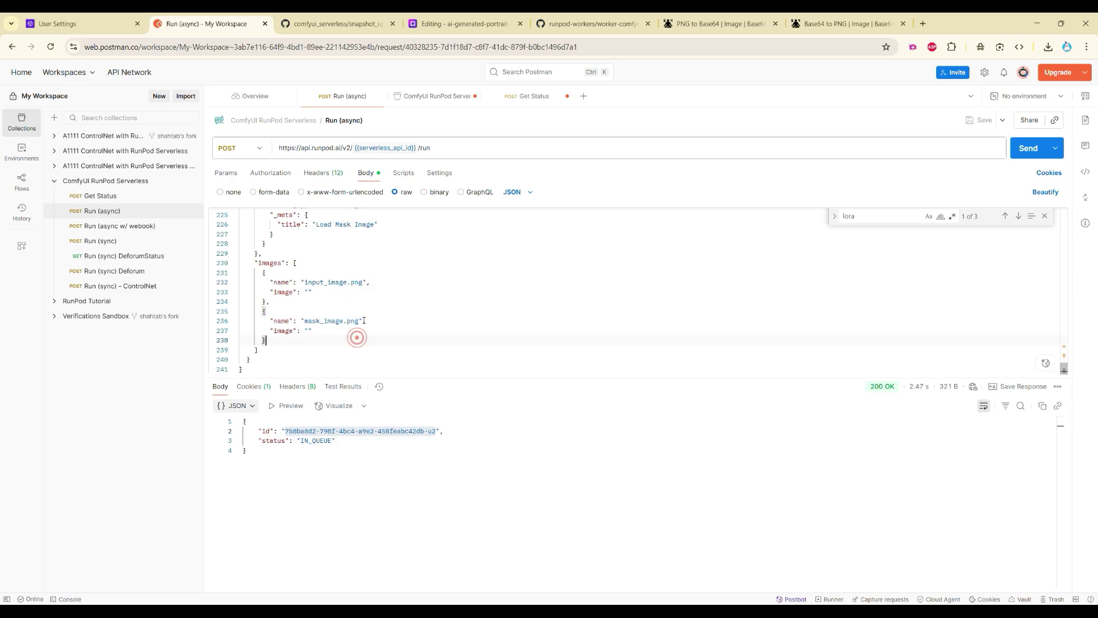
pyautogui.moveTo(303, 322); pyautogui.dragTo(359, 322)
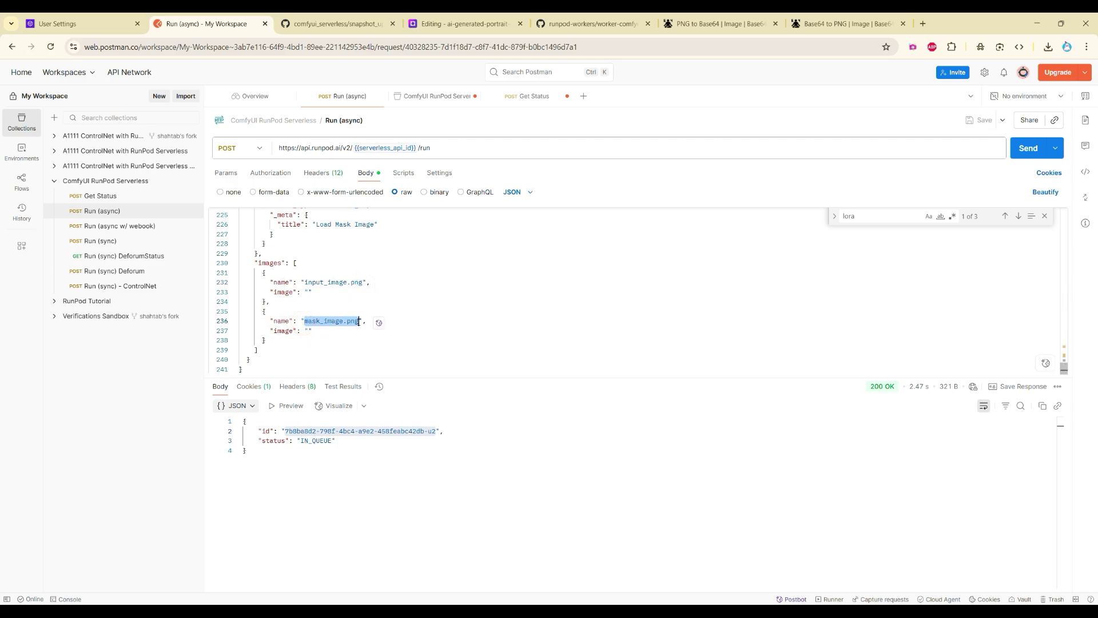
pyautogui.click(491, 287)
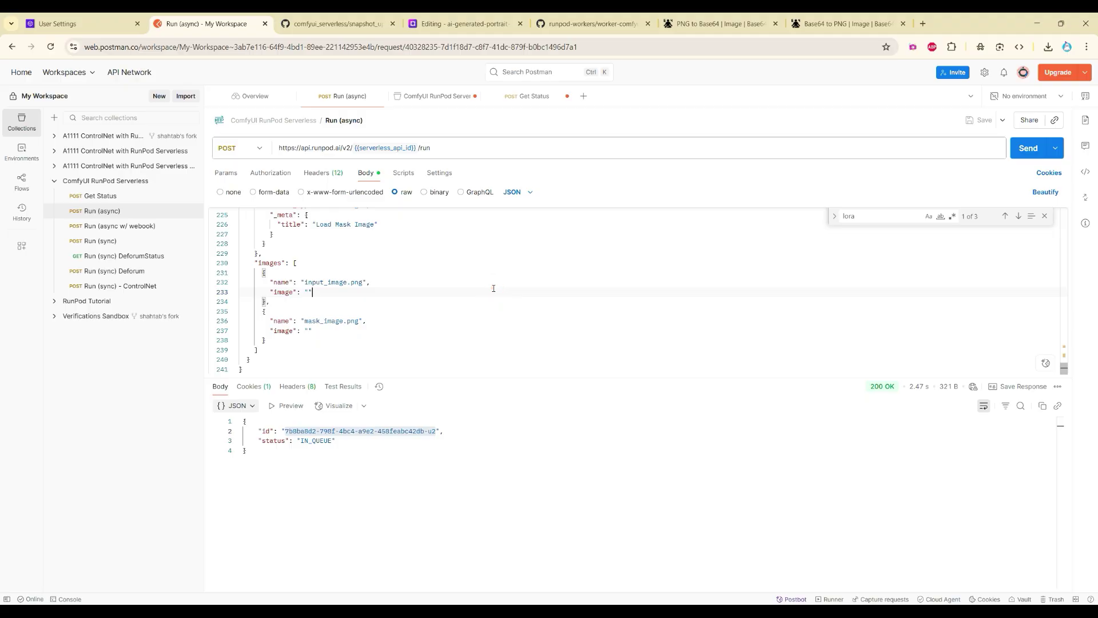
pyautogui.moveTo(362, 284); pyautogui.dragTo(306, 287)
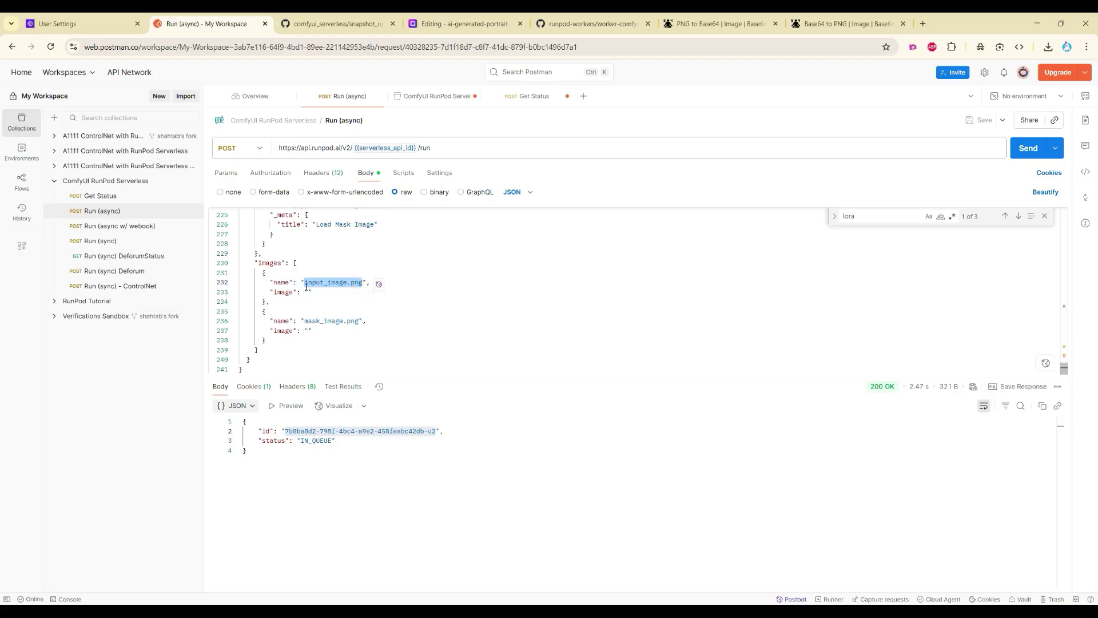
pyautogui.click(357, 324)
pyautogui.moveTo(359, 322); pyautogui.dragTo(366, 322)
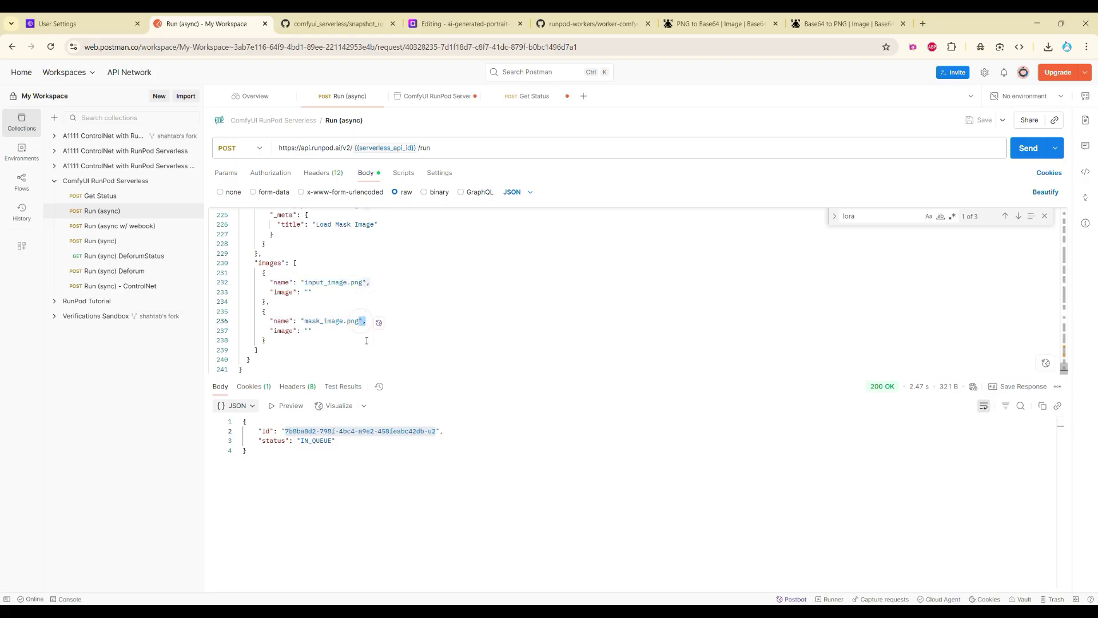
pyautogui.click(460, 23)
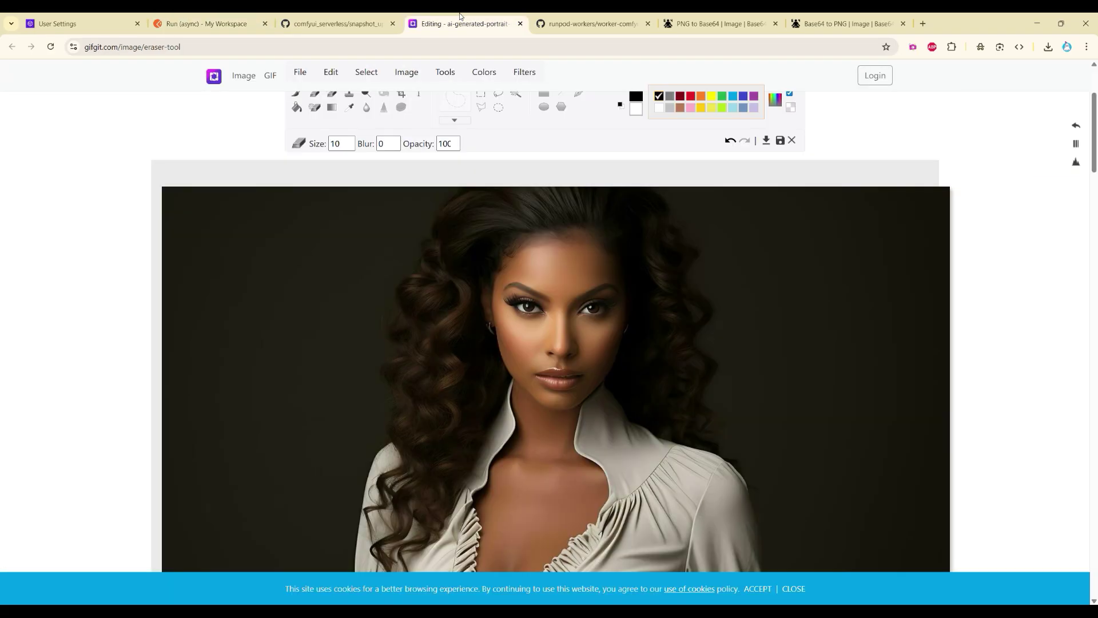
# Scroll through the gifgit portrait with its shirt erased to transparency.
pyautogui.scroll(2, 428, 259)
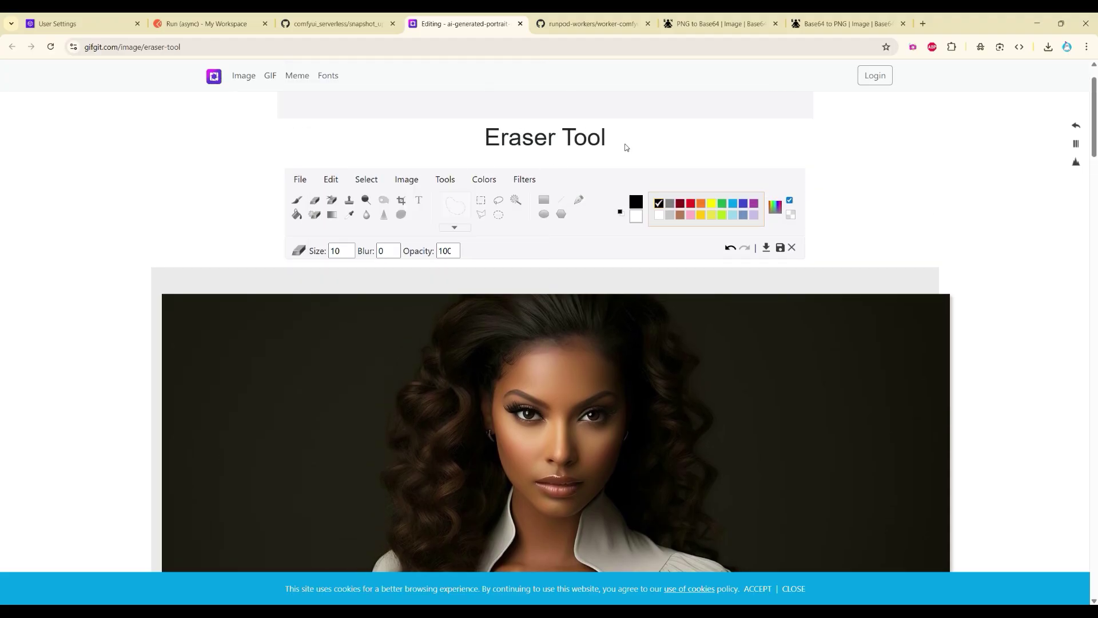
pyautogui.tripleClick(623, 142)
pyautogui.scroll(-4, 520, 305)
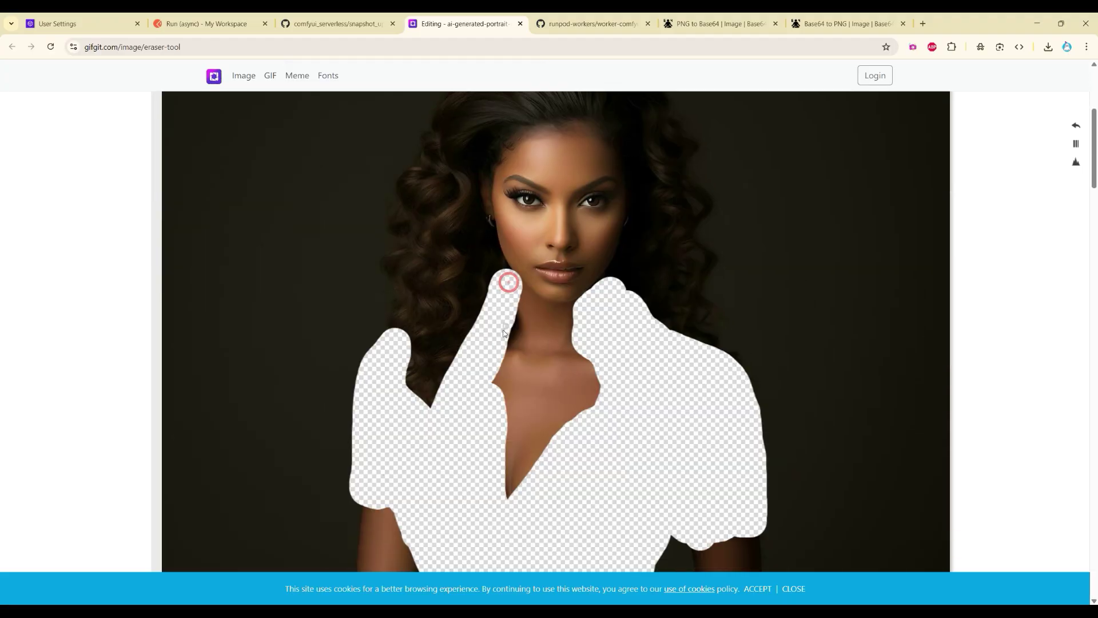
pyautogui.scroll(-2, 688, 303)
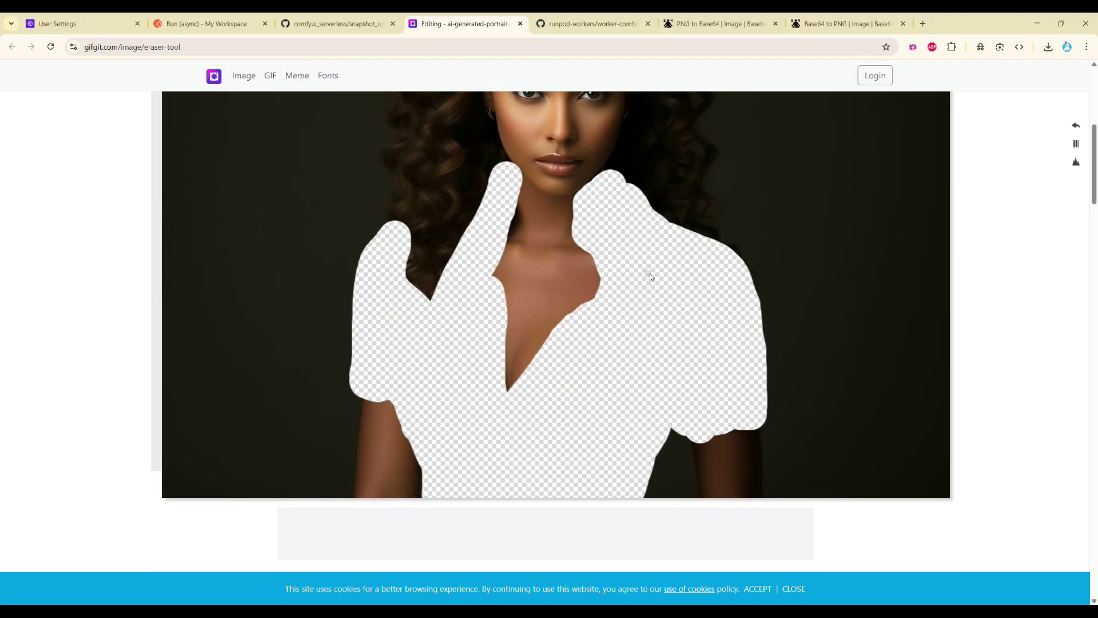
pyautogui.click(229, 23)
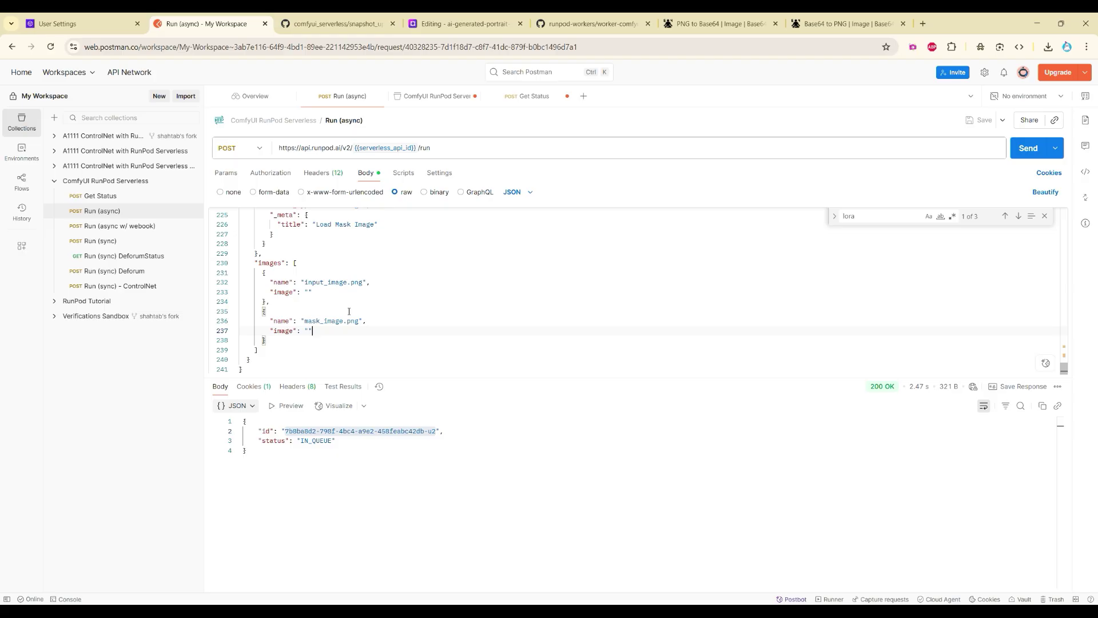
# Encode image.png to Base64 in Base64.Guru and copy the result into Notepad.
pyautogui.click(718, 24)
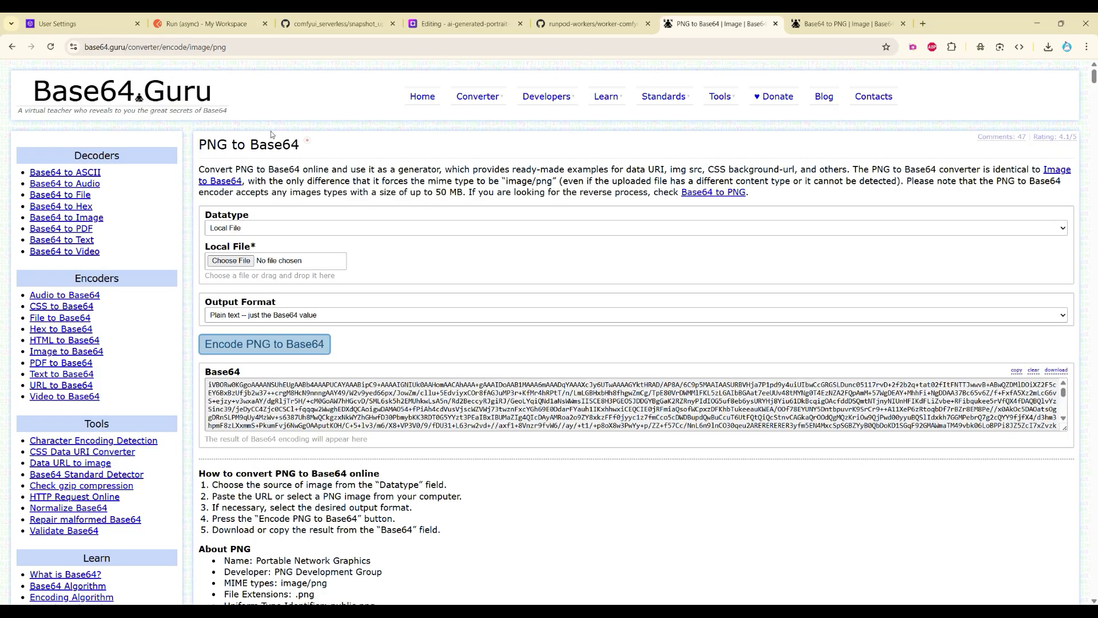
pyautogui.moveTo(316, 147); pyautogui.dragTo(226, 147)
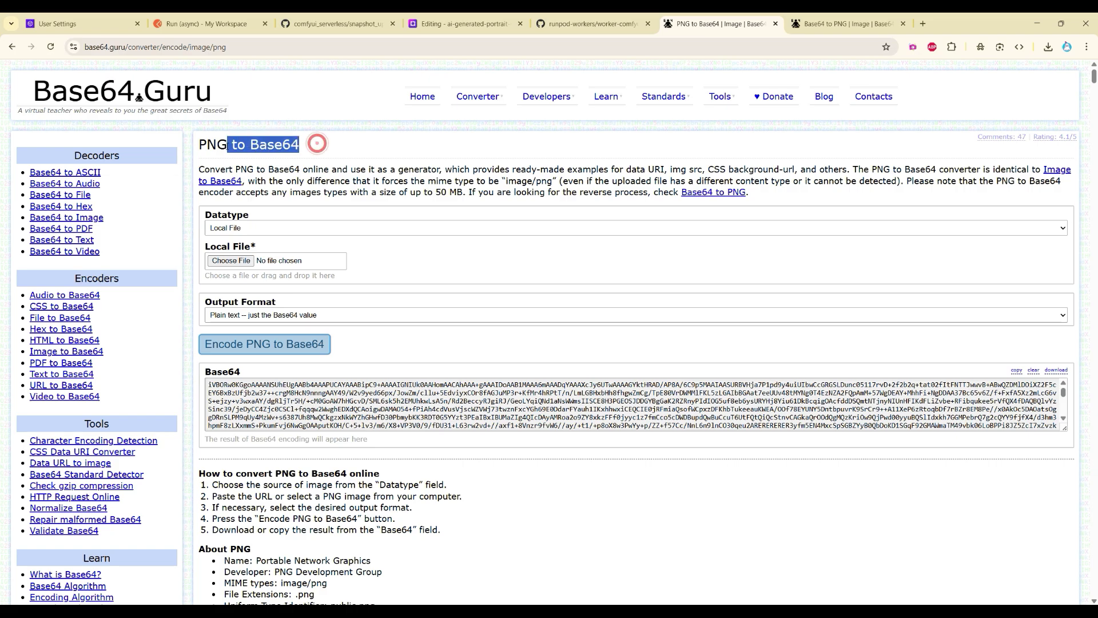
pyautogui.click(287, 150)
pyautogui.moveTo(328, 149); pyautogui.dragTo(199, 147)
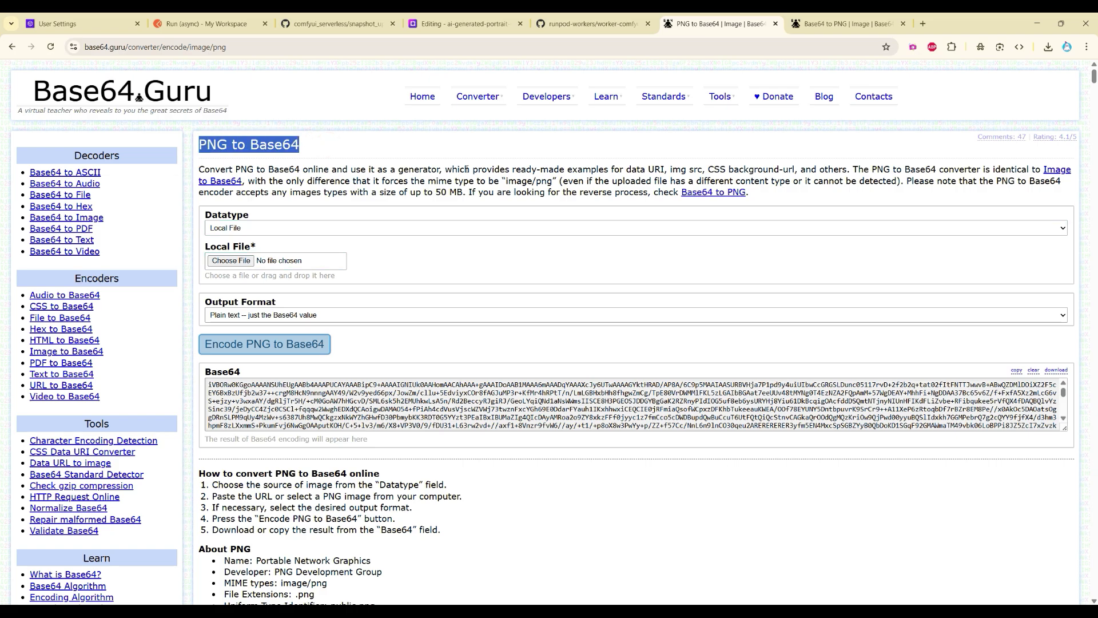
pyautogui.click(232, 260)
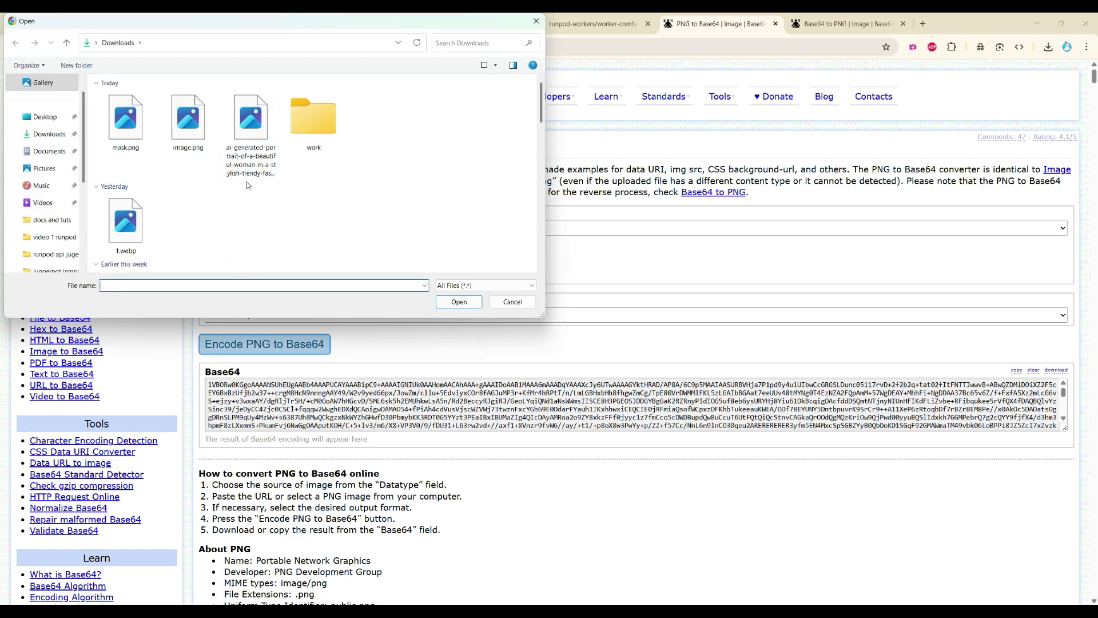
pyautogui.doubleClick(201, 132)
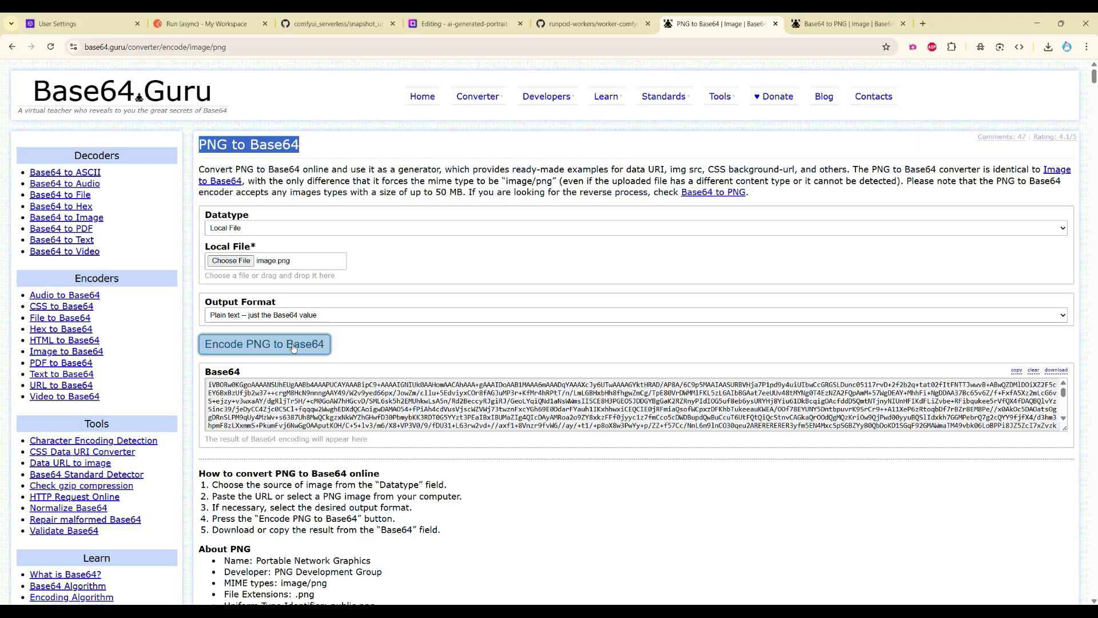
pyautogui.click(293, 346)
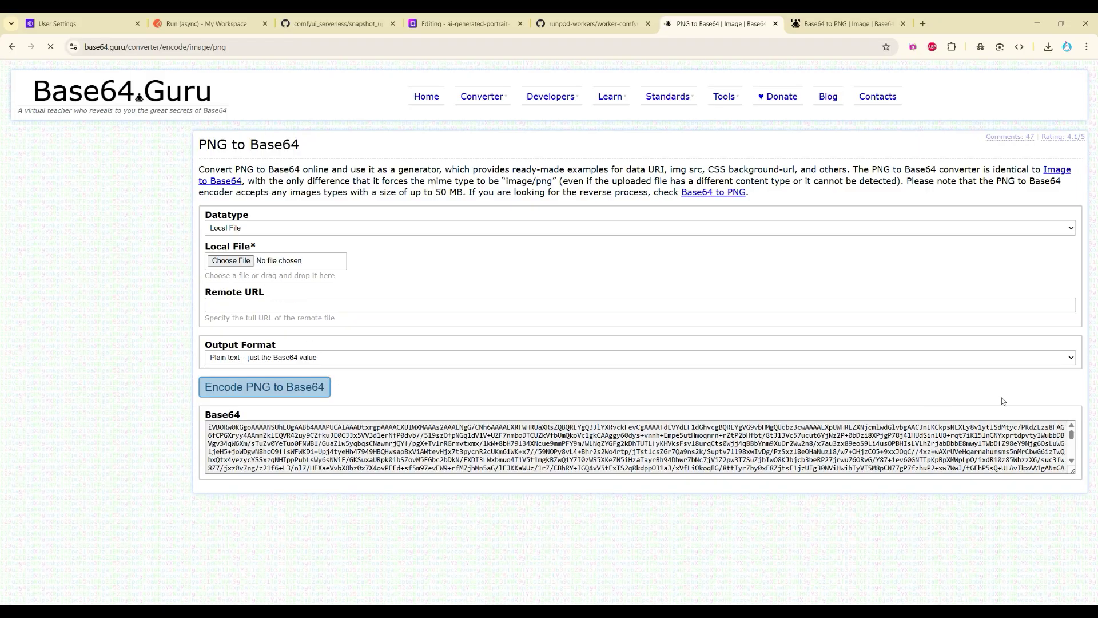
pyautogui.click(1017, 370)
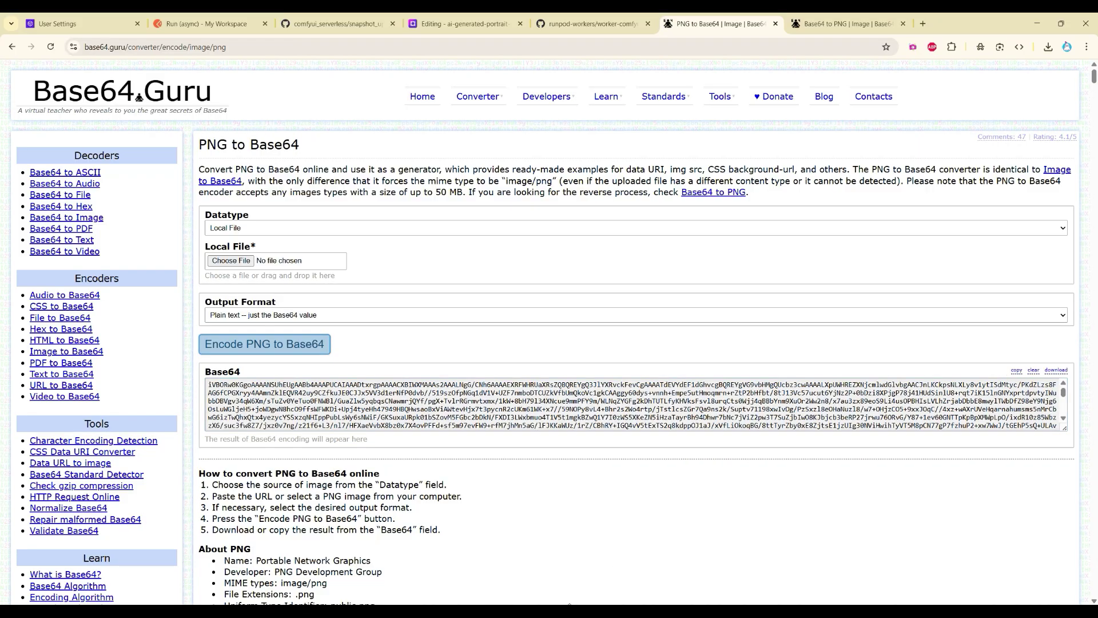
pyautogui.hotkey('alt', 'Tab')
# Encode mask.png to Base64 and copy the result into Notepad.
pyautogui.click(236, 267)
pyautogui.click(236, 262)
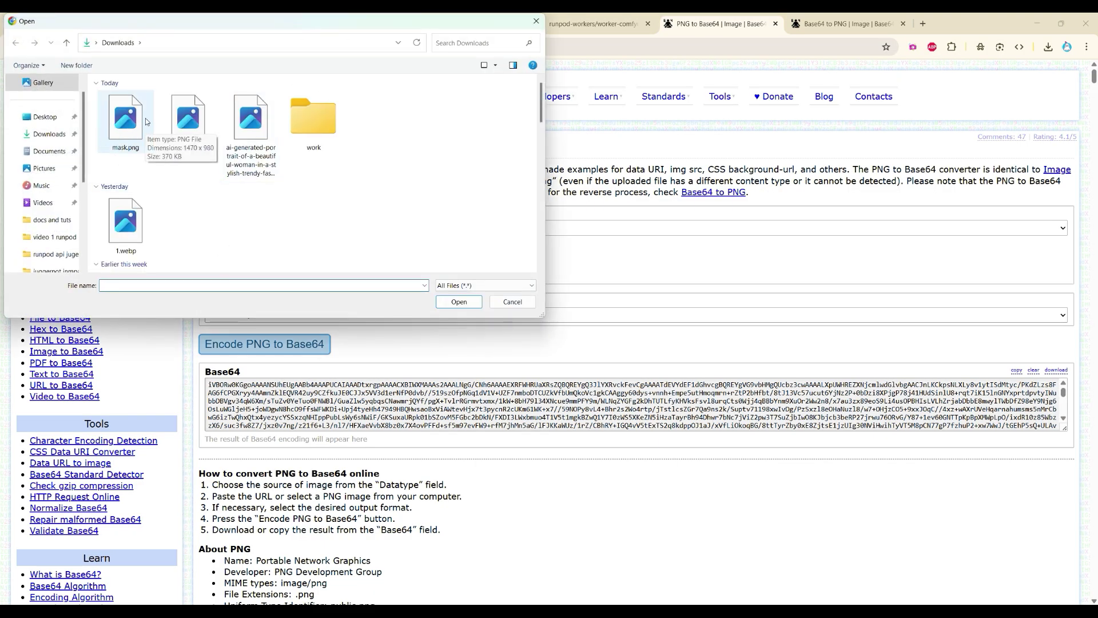
pyautogui.doubleClick(130, 134)
pyautogui.click(264, 344)
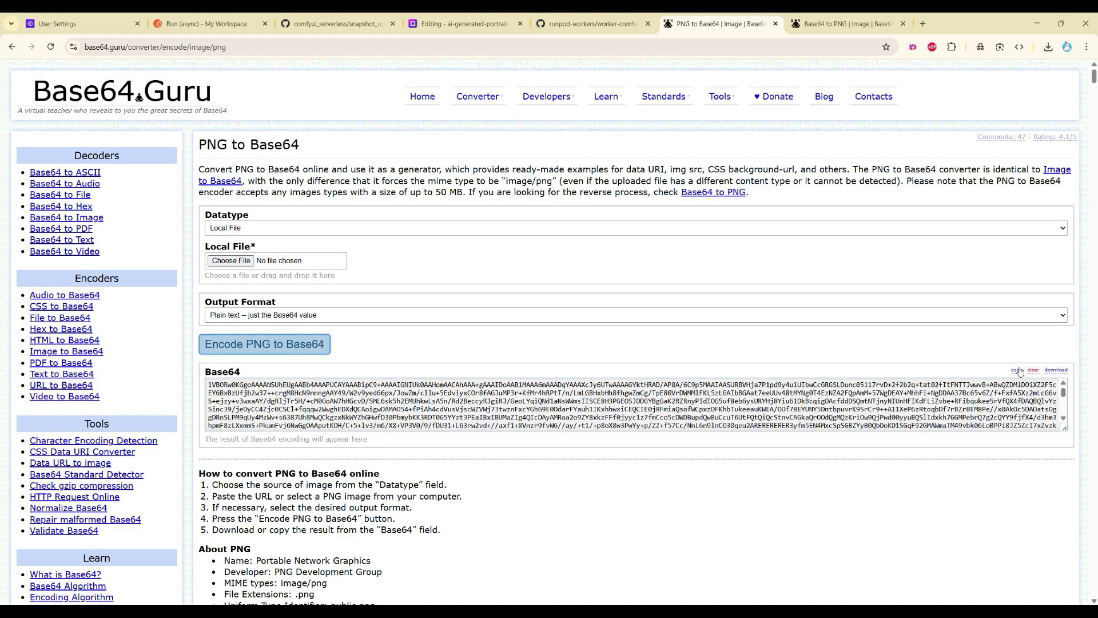
pyautogui.click(1018, 370)
pyautogui.hotkey('alt', 'Tab')
pyautogui.click(459, 238)
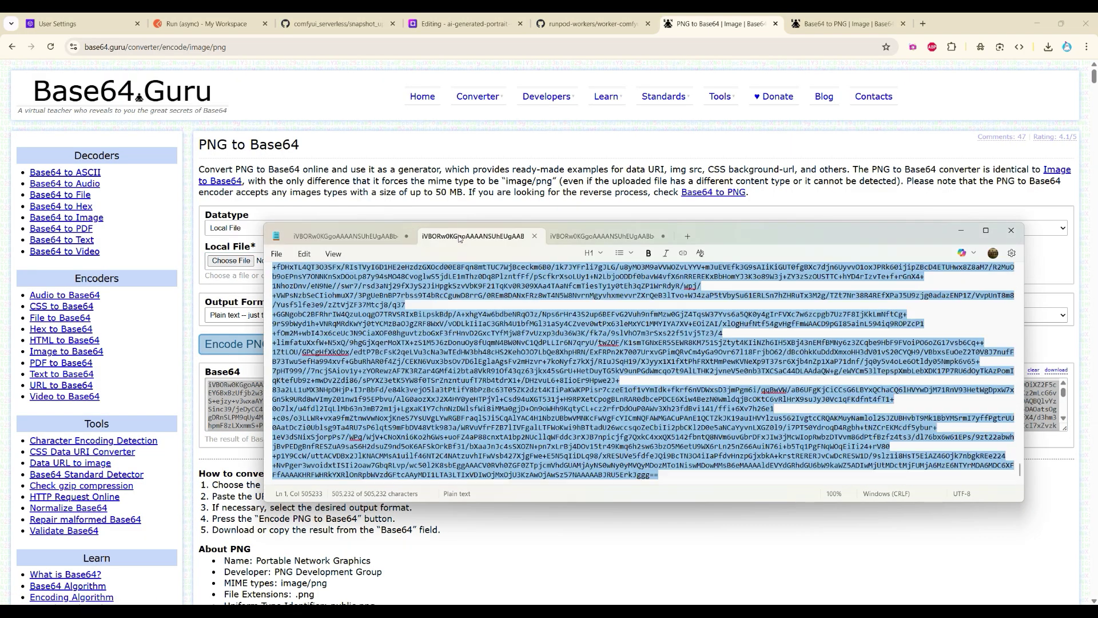
pyautogui.hotkey('ctrl', '2')
pyautogui.click(581, 182)
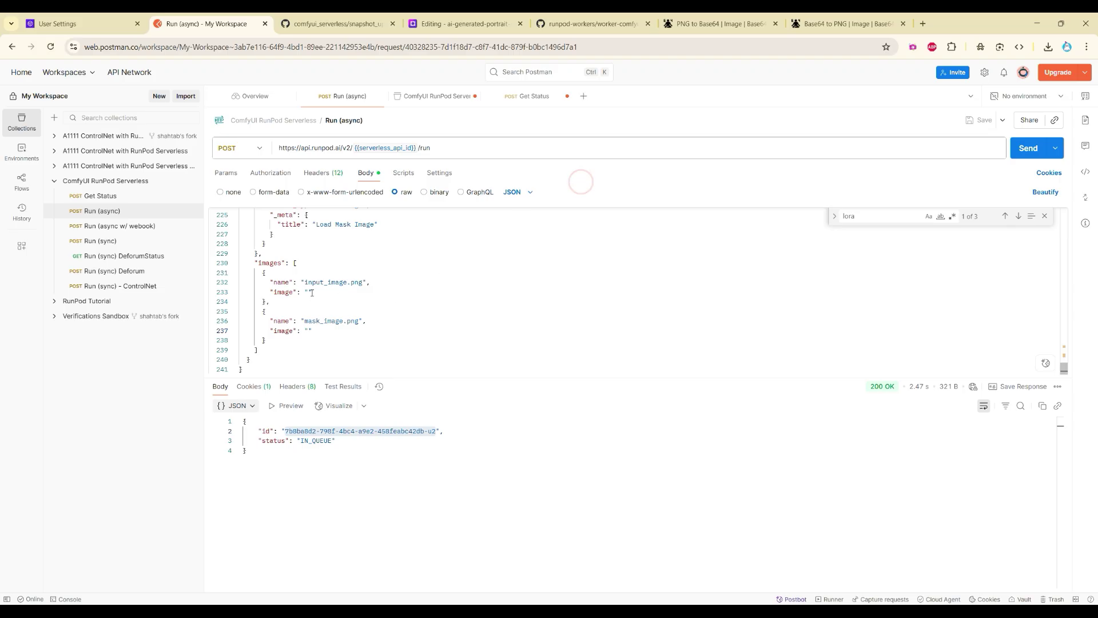
# Paste the Base64 strings into the input_image and mask_image image values.
pyautogui.hotkey('alt', 'Tab')
pyautogui.hotkey('ctrl', 'c')
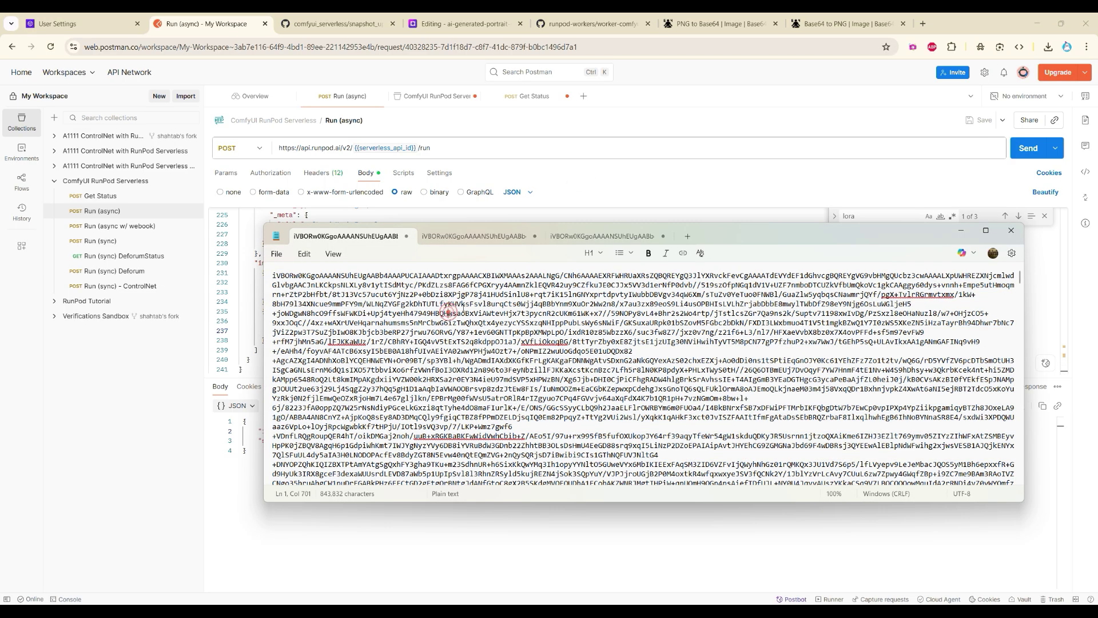
pyautogui.hotkey('alt', 'Tab')
pyautogui.hotkey('ctrl', 'v')
pyautogui.scroll(-3, 399, 324)
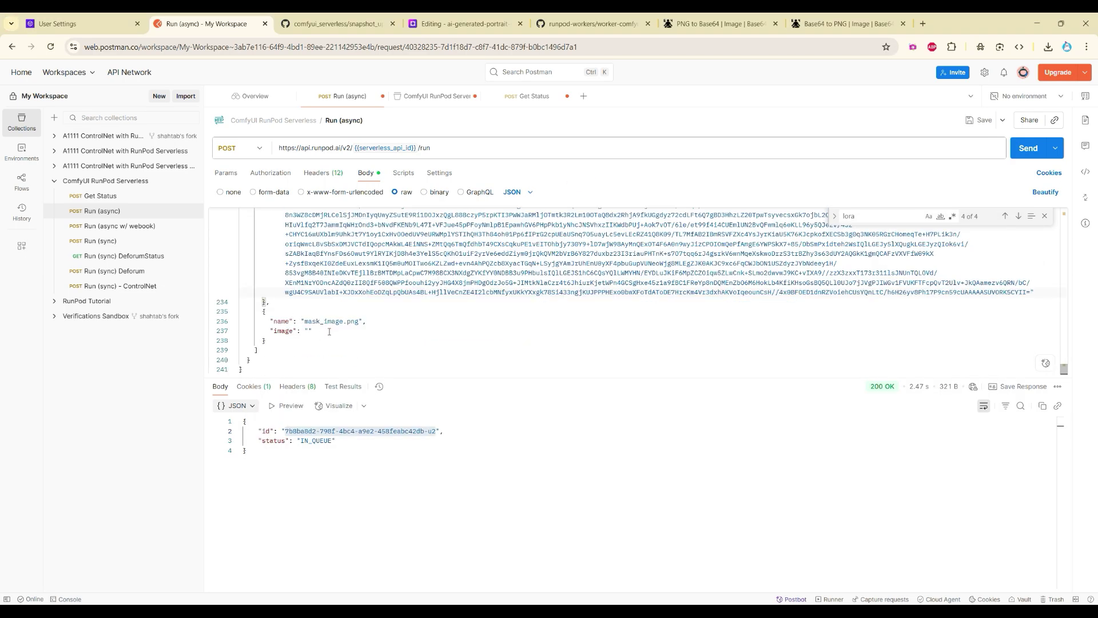
pyautogui.hotkey('alt', 'Tab')
pyautogui.hotkey('alt', 'Tab')
pyautogui.click(308, 331)
pyautogui.hotkey('ctrl', 'v')
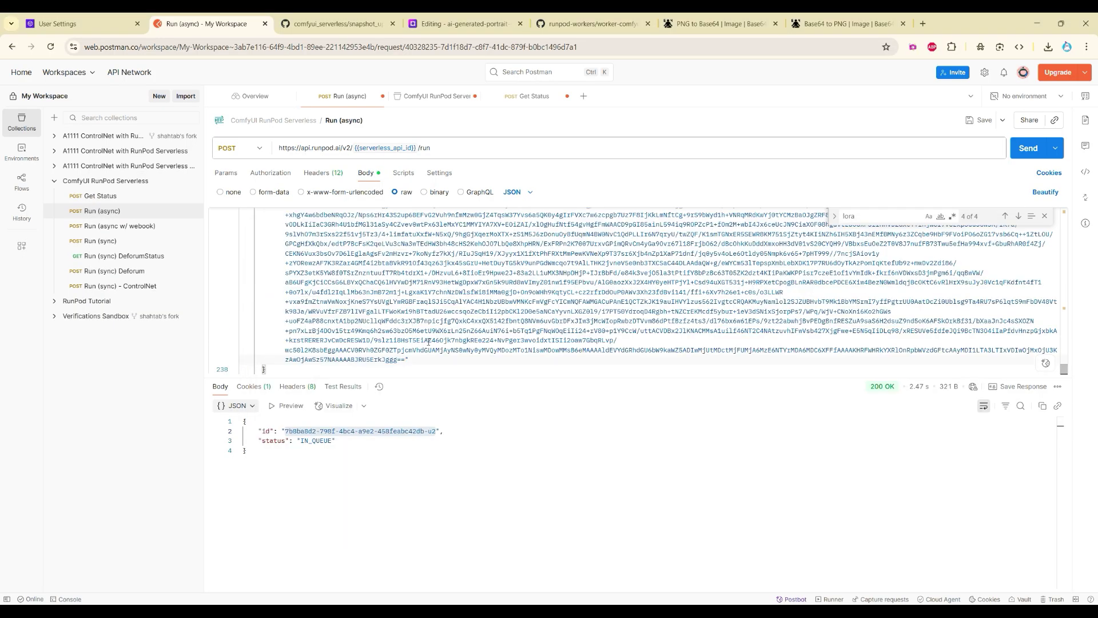
# Send the async run, then put the new job id into Get Status and check it.
pyautogui.click(1032, 153)
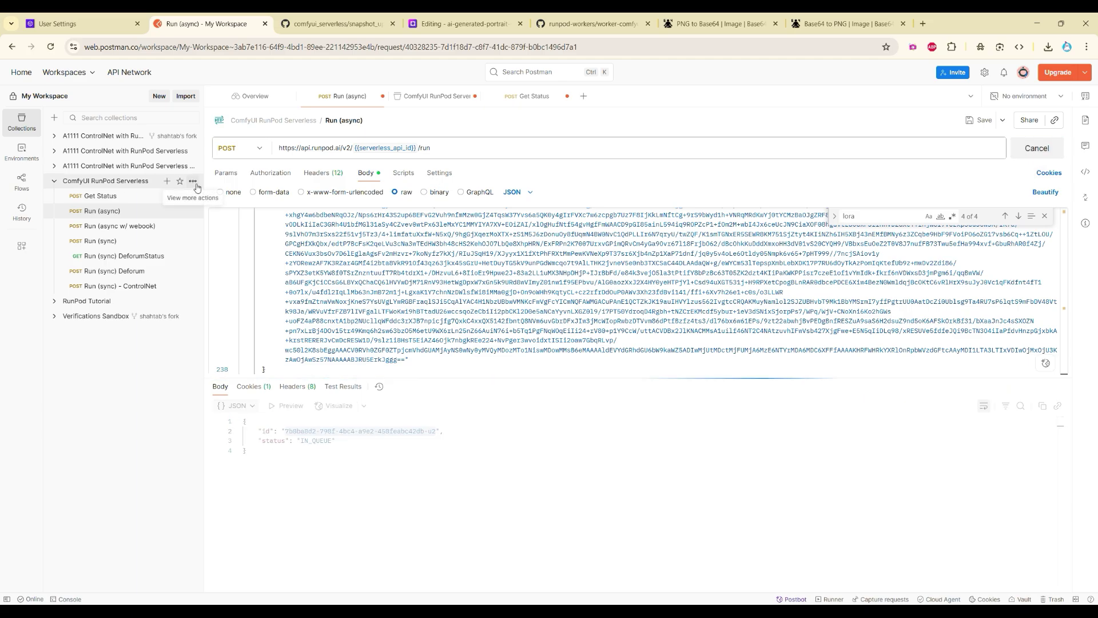
pyautogui.click(424, 435)
pyautogui.moveTo(437, 433); pyautogui.dragTo(288, 431)
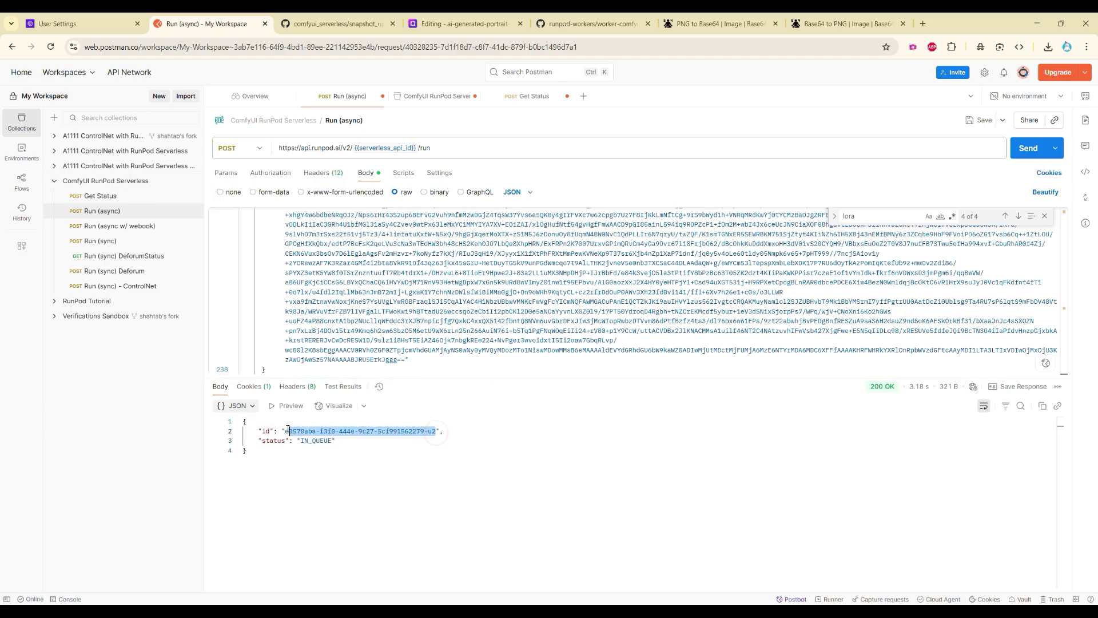
pyautogui.click(112, 200)
pyautogui.moveTo(596, 148); pyautogui.dragTo(446, 149)
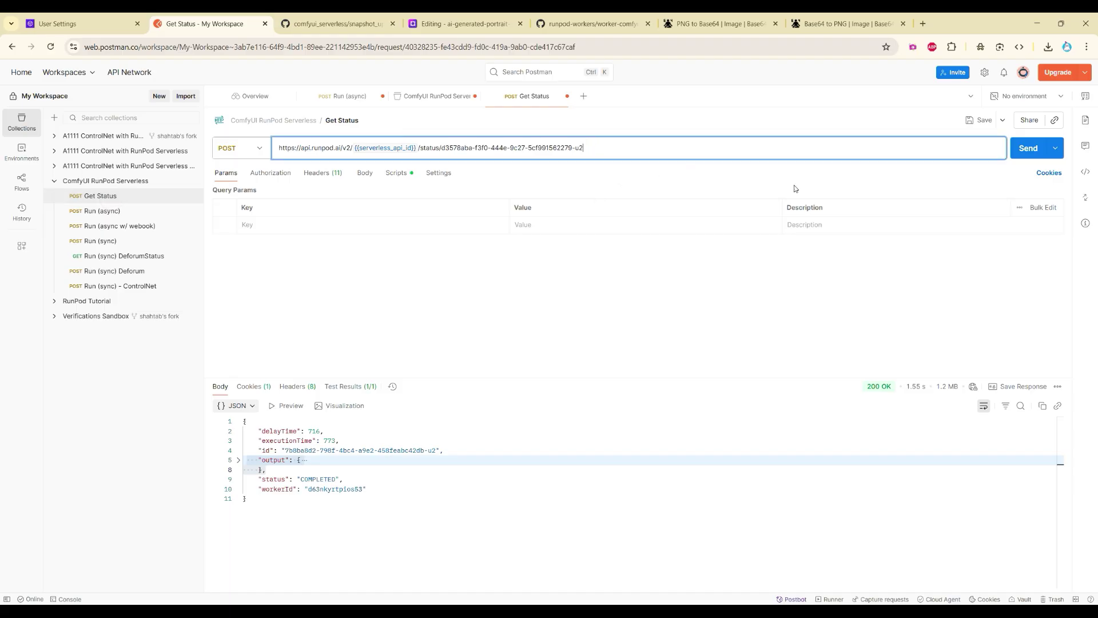
pyautogui.hotkey('ctrl', 'v')
pyautogui.click(1027, 148)
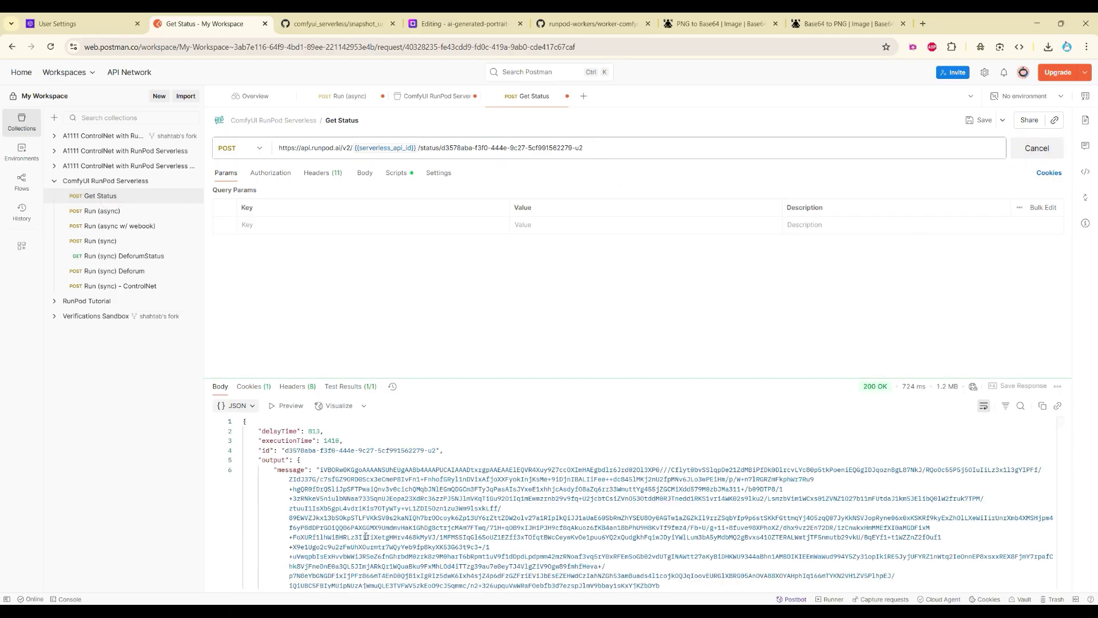
pyautogui.click(59, 22)
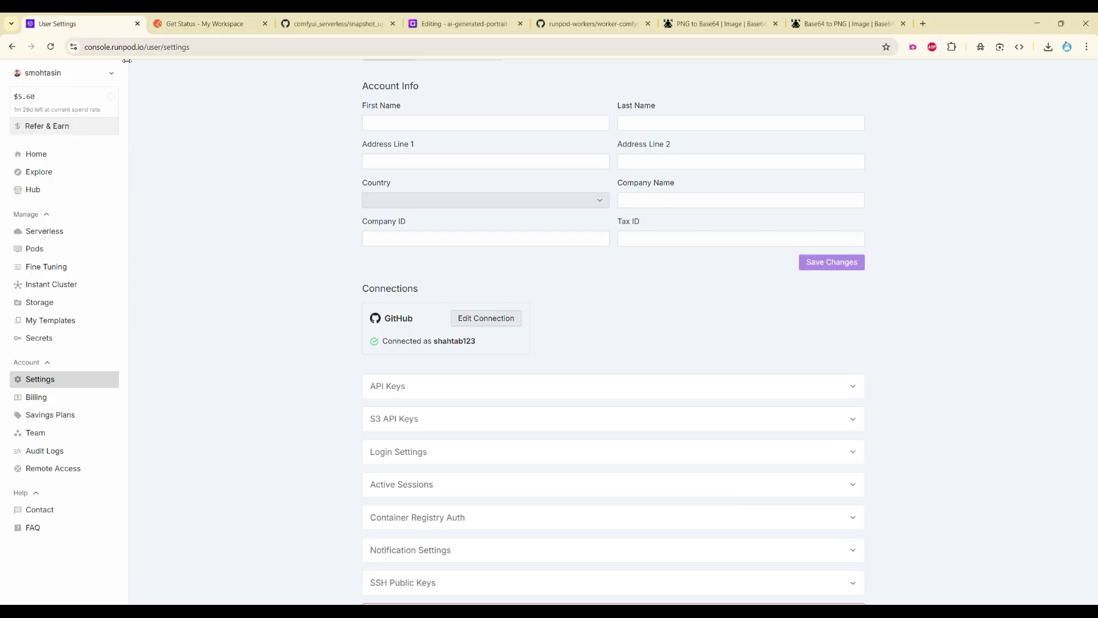
# Confirm the latest job shows Completed in comfyui_serverless's Requests history.
pyautogui.scroll(2, 326, 124)
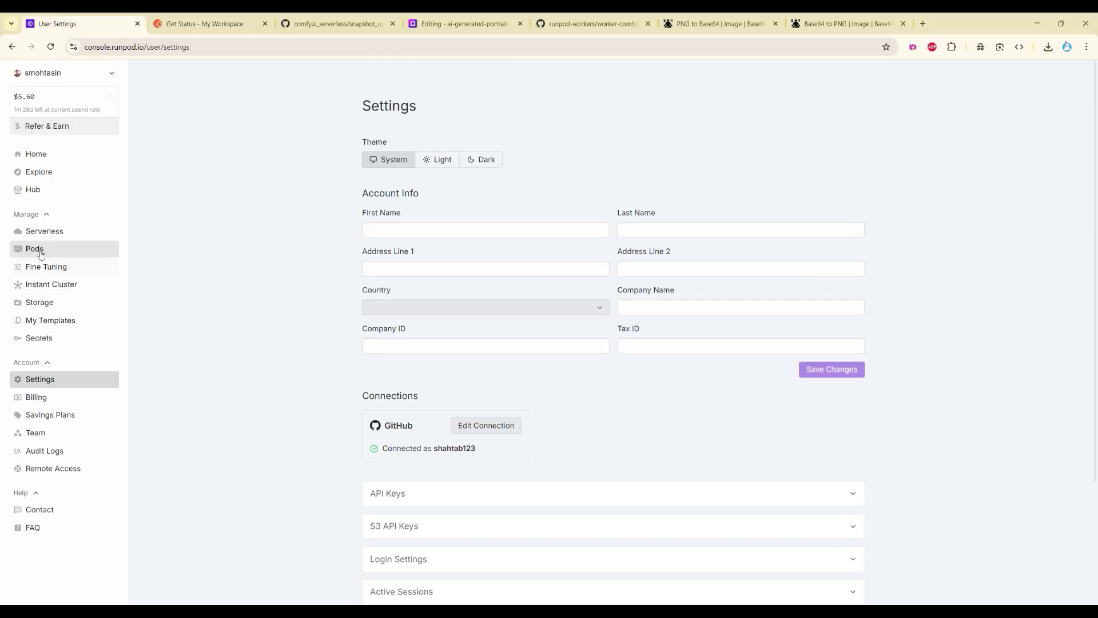
pyautogui.click(42, 231)
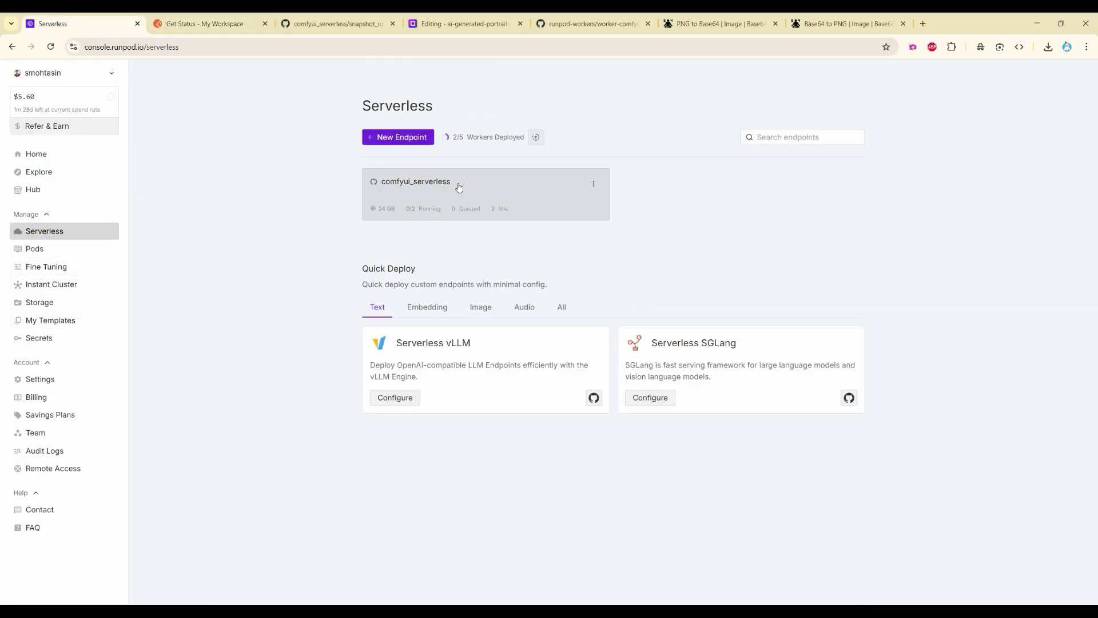
pyautogui.click(458, 183)
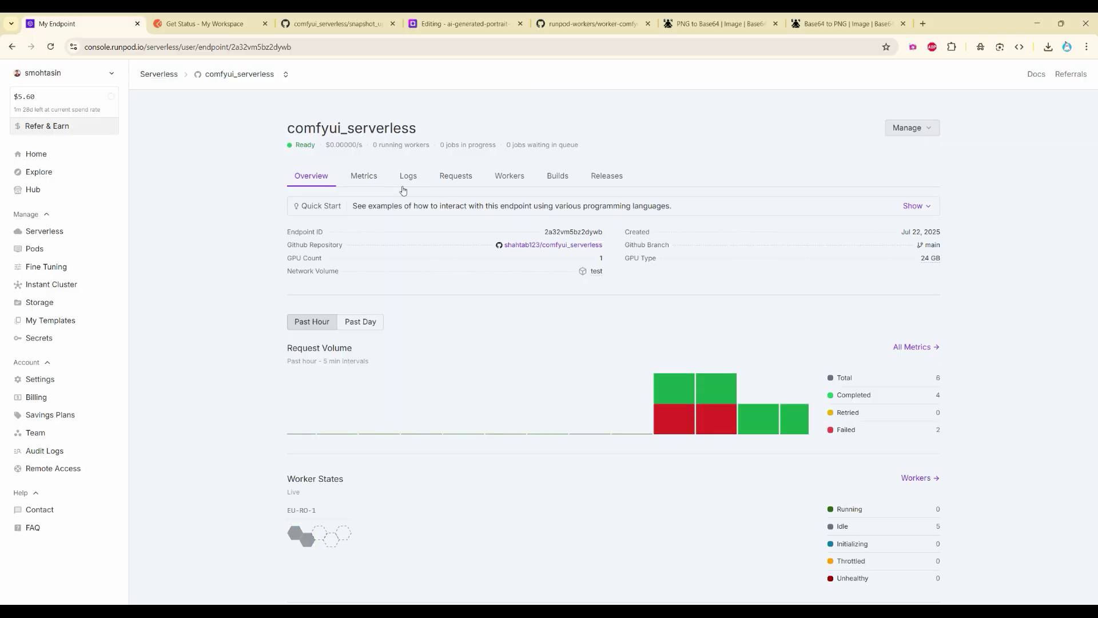
pyautogui.click(455, 176)
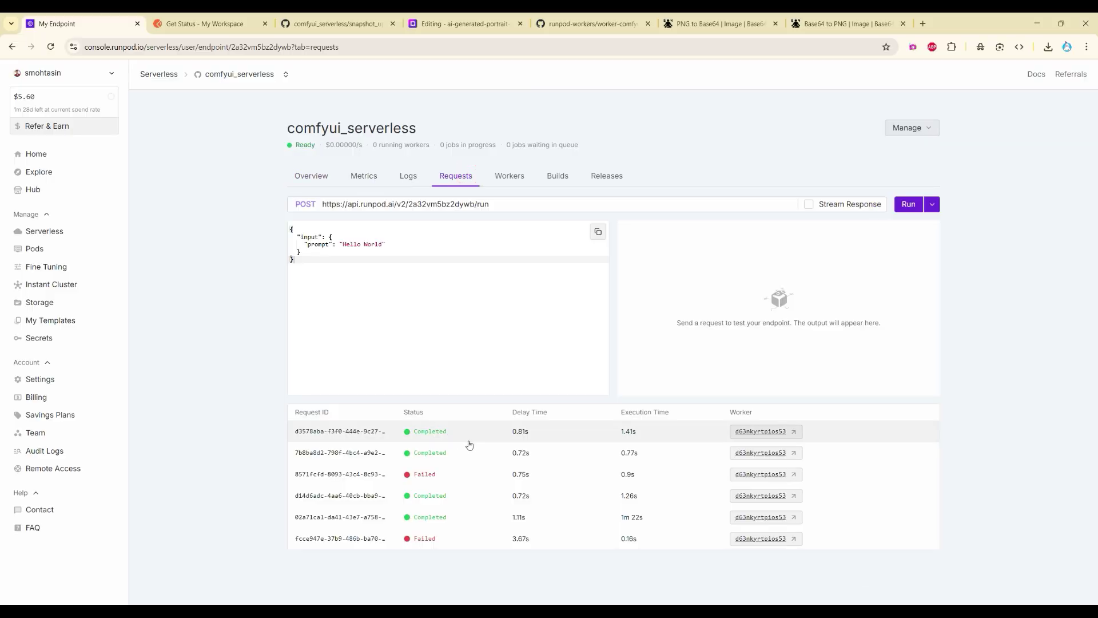
pyautogui.click(203, 24)
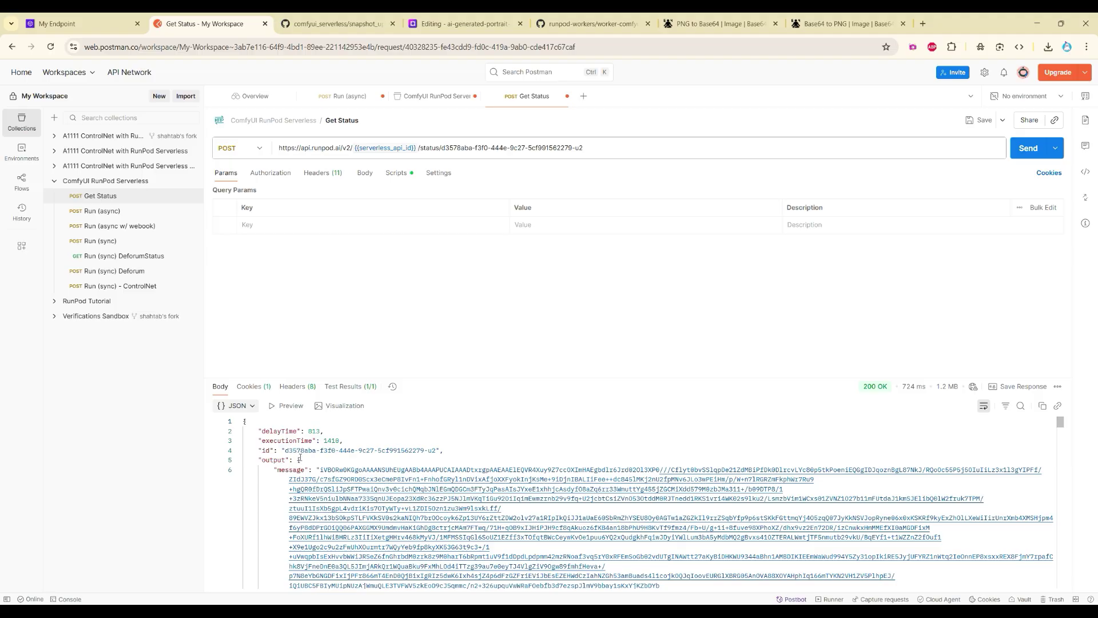
# Collapse and copy Postman's output block into a new blank Notepad tab.
pyautogui.scroll(-1, 300, 458)
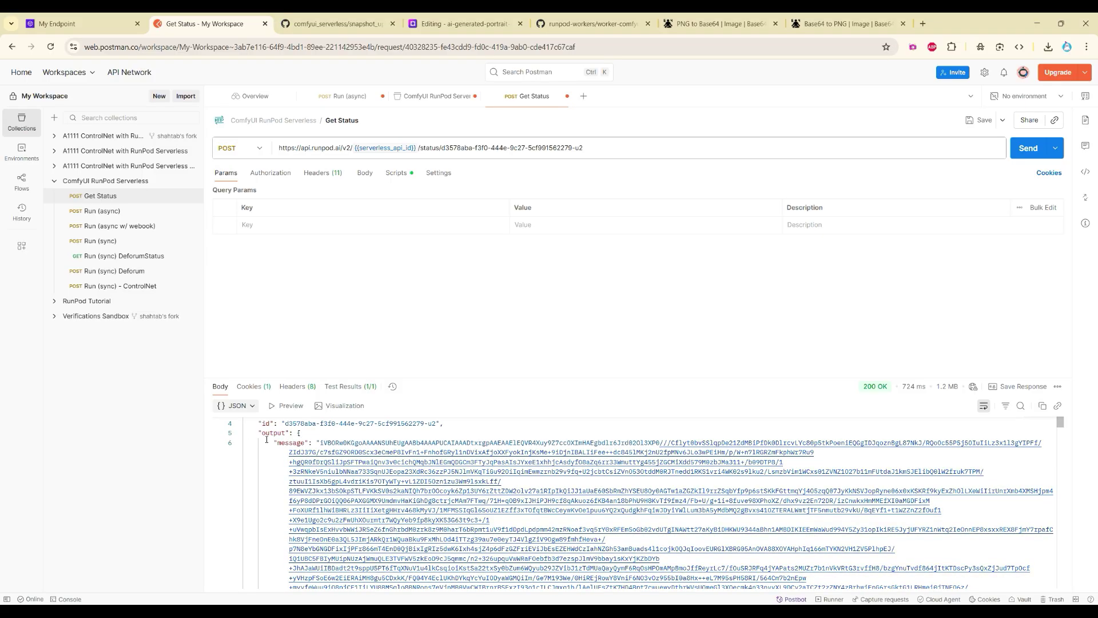
pyautogui.click(238, 435)
pyautogui.hotkey('alt', 'Tab')
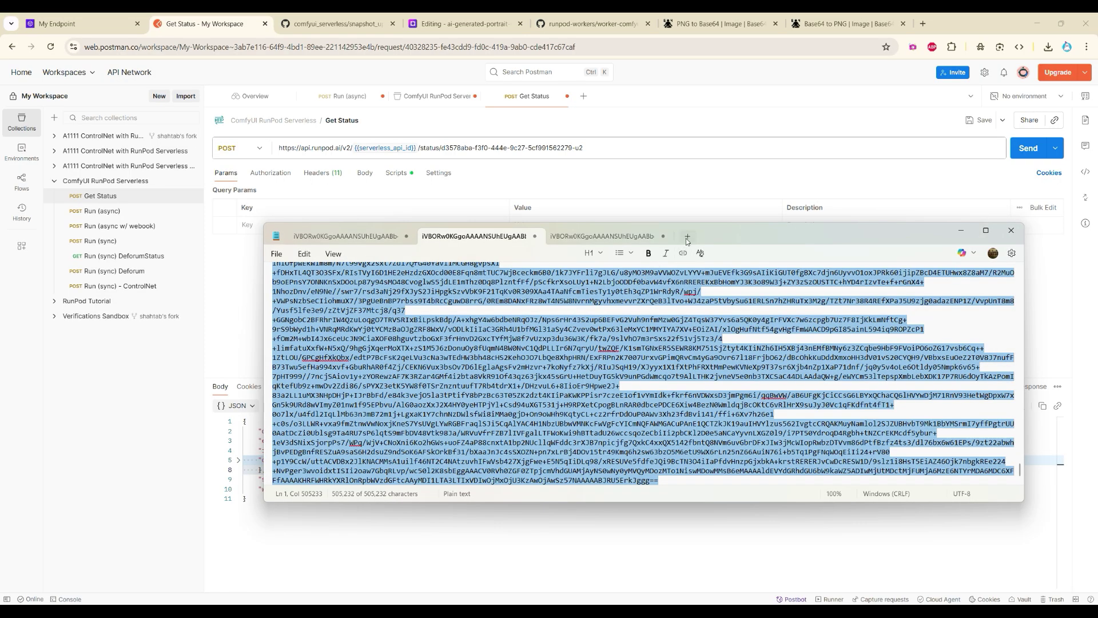
pyautogui.click(687, 237)
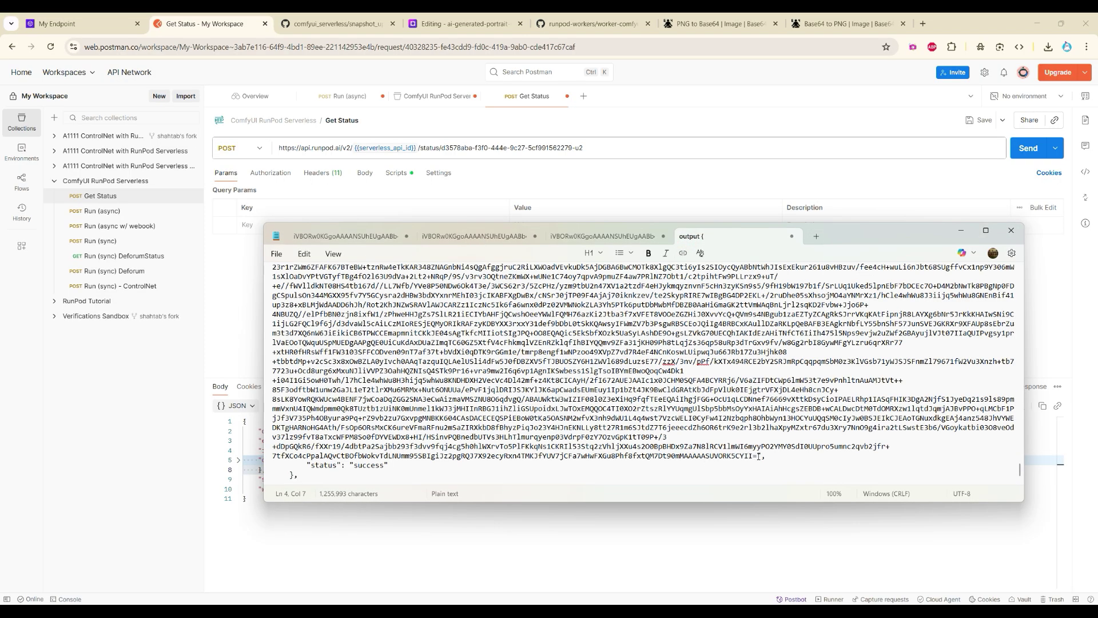
# Delete the trailing status fields and leading output/message keys, leaving only the Base64 selected.
pyautogui.moveTo(758, 456); pyautogui.dragTo(771, 482)
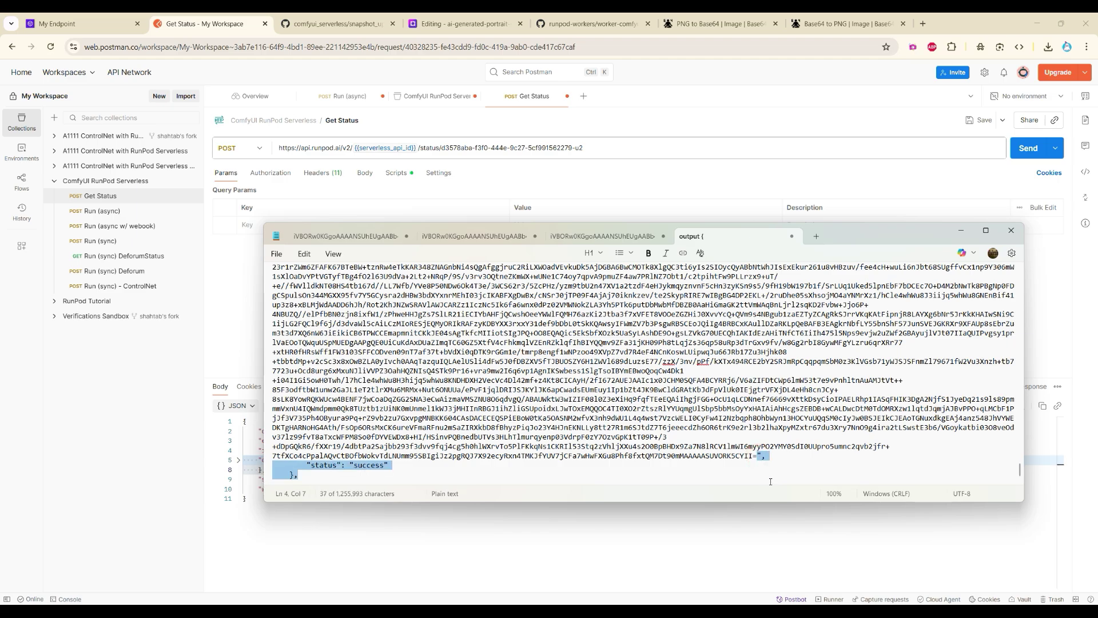
pyautogui.press('BackSpace')
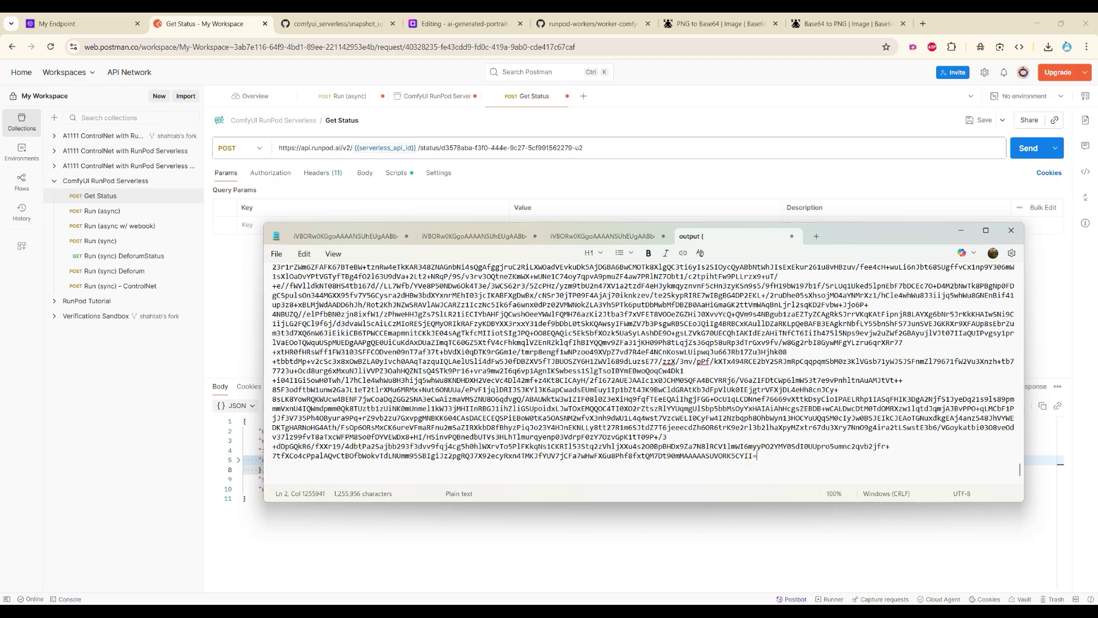
pyautogui.moveTo(1020, 471); pyautogui.dragTo(1021, 269)
pyautogui.moveTo(277, 291); pyautogui.dragTo(269, 273)
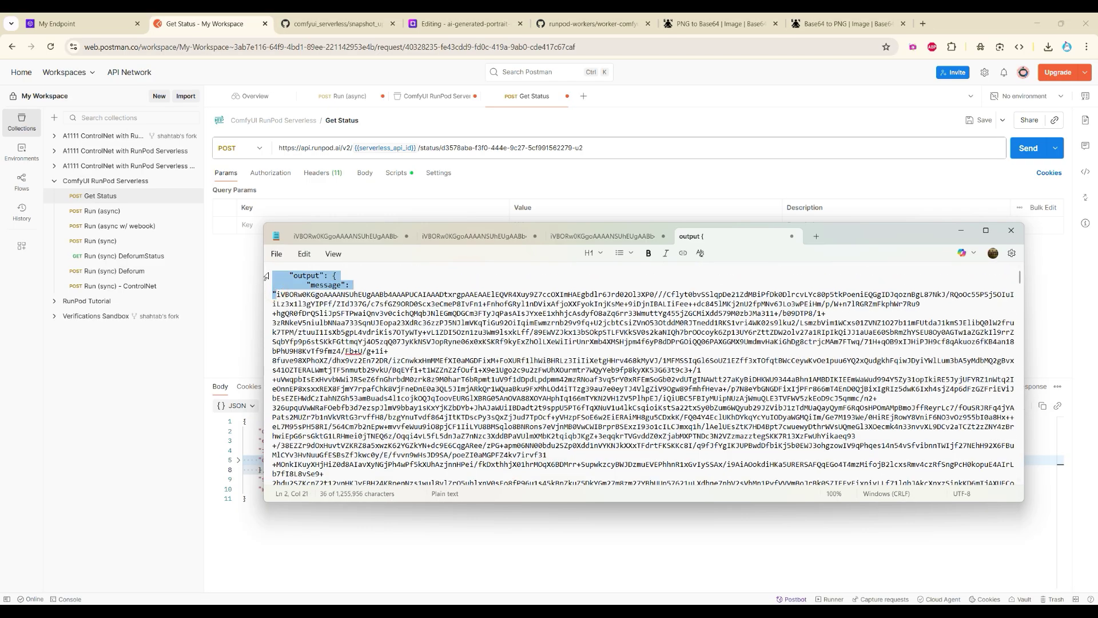
pyautogui.press('BackSpace')
pyautogui.hotkey('ctrl', 'a')
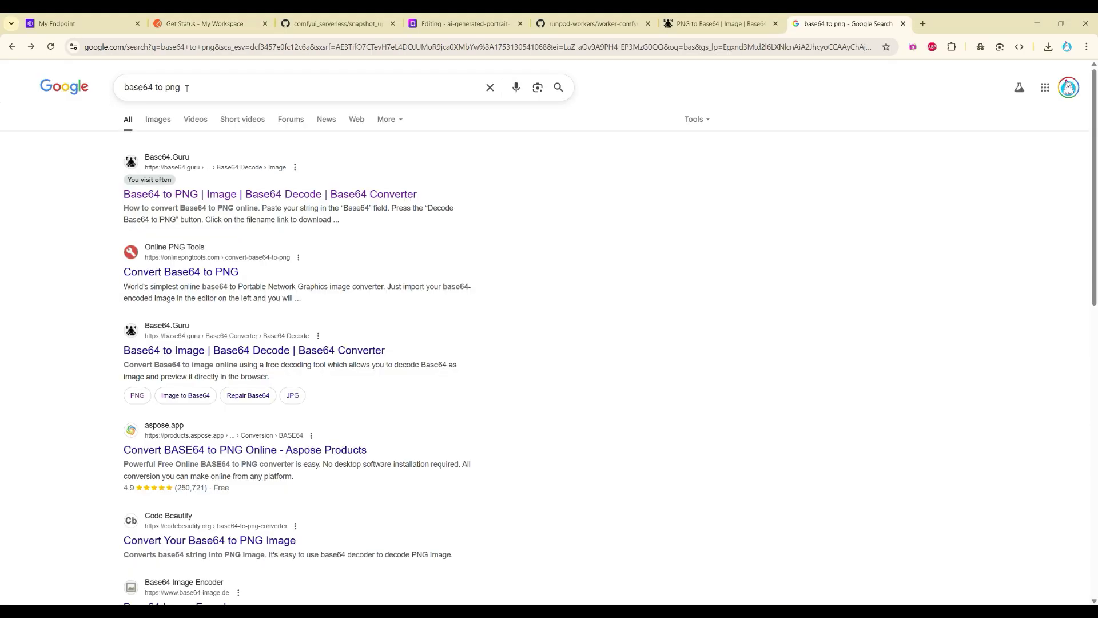
# Paste the Base64 into Base64.Guru's Base64 to PNG converter and decode it to a portrait preview.
pyautogui.click(266, 194)
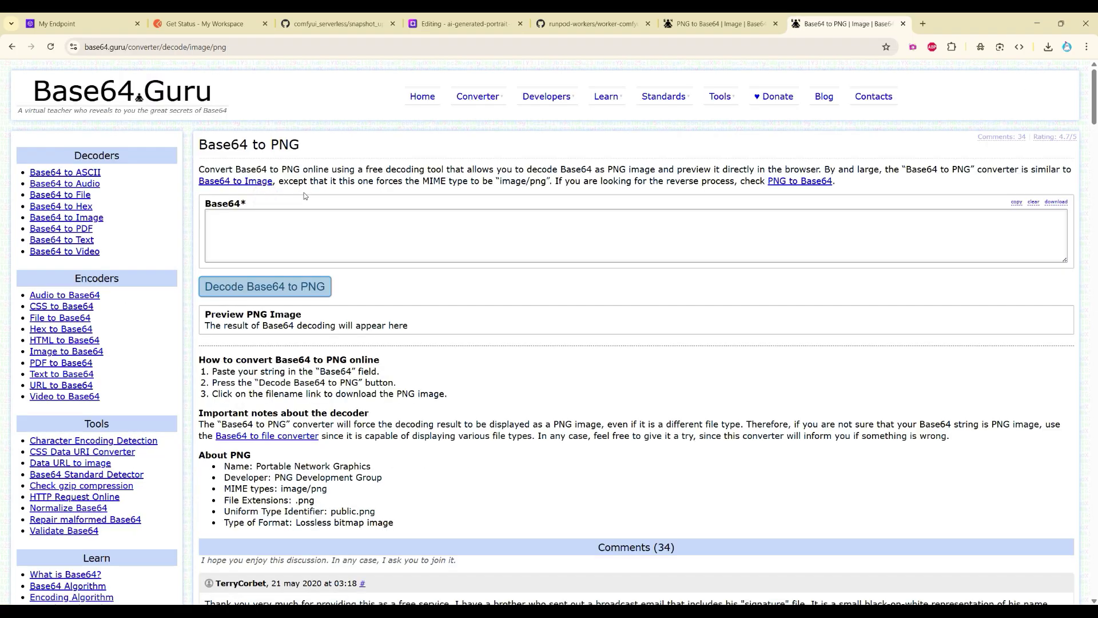
pyautogui.click(291, 233)
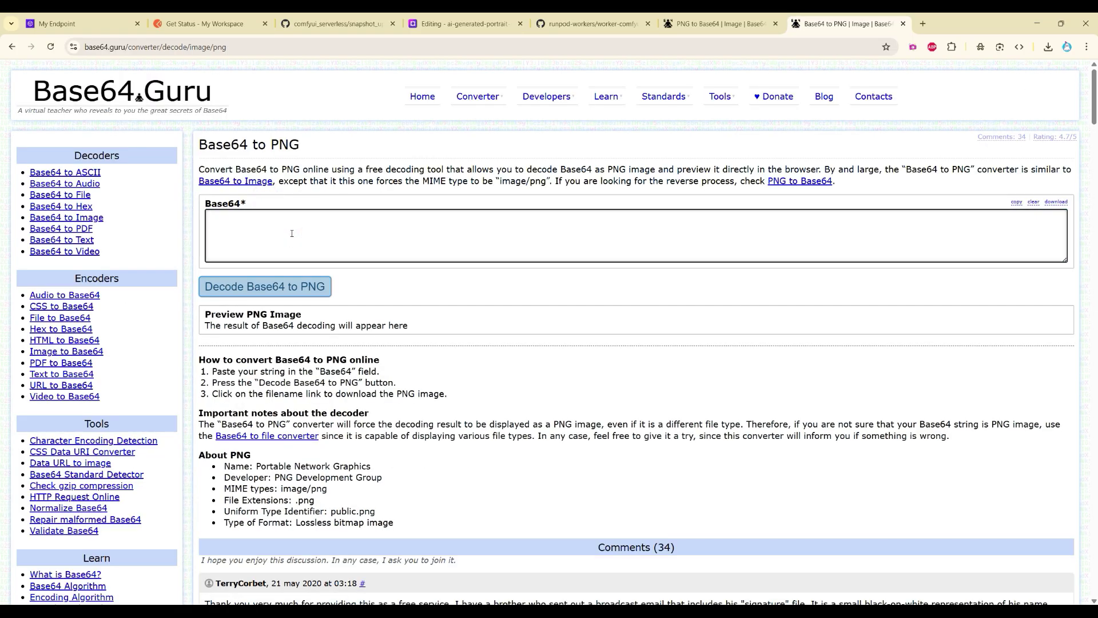
pyautogui.hotkey('ctrl', 'v')
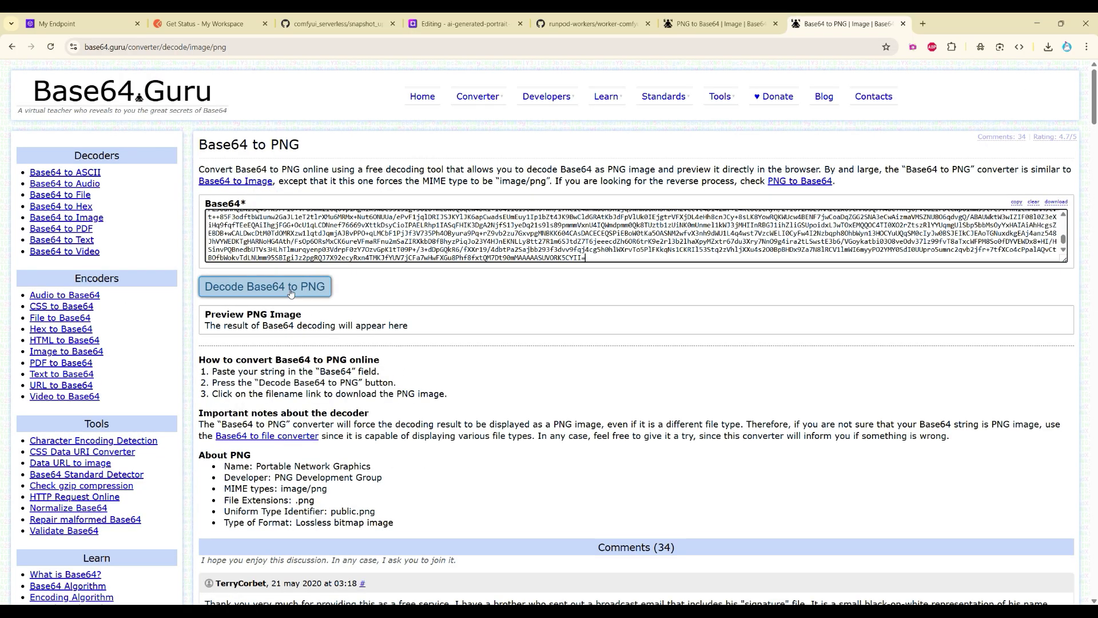
pyautogui.click(291, 287)
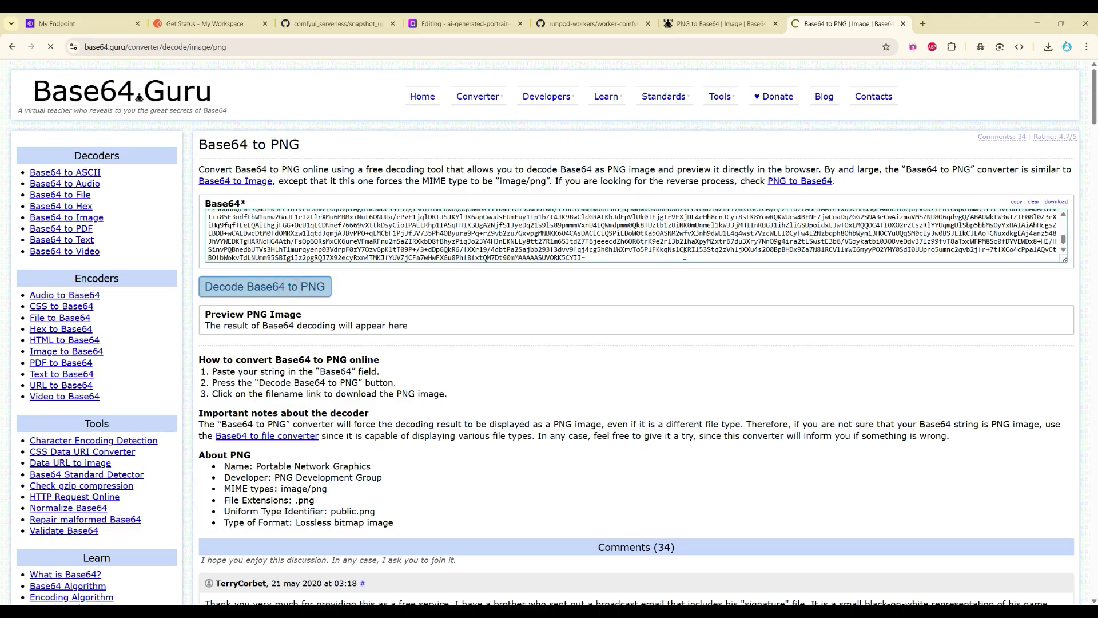
pyautogui.scroll(-7, 577, 199)
pyautogui.scroll(8, 706, 246)
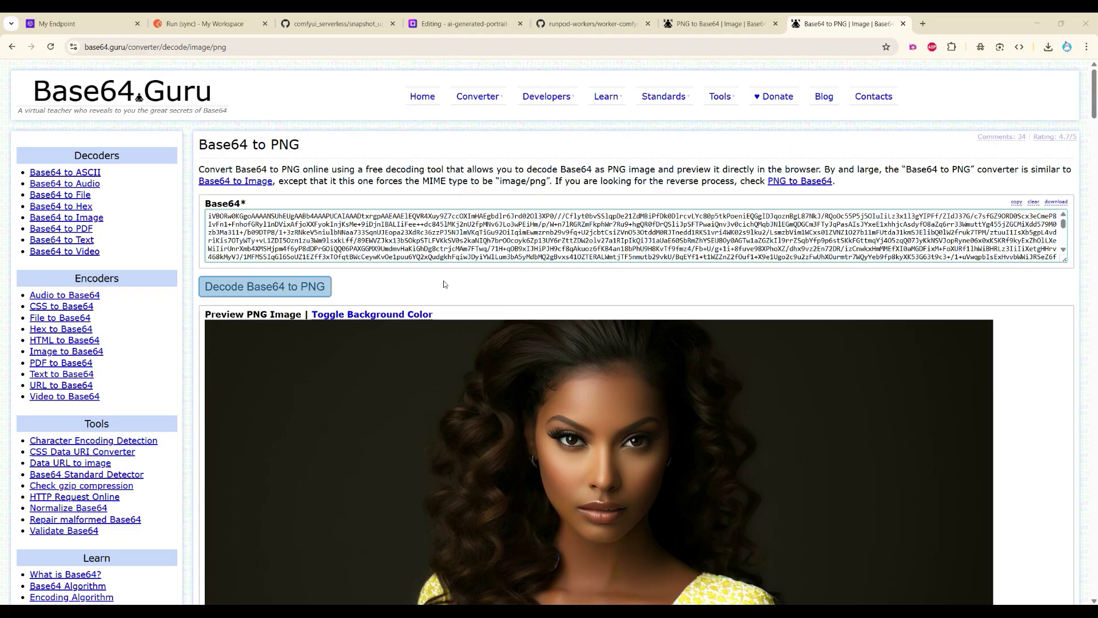
pyautogui.click(204, 24)
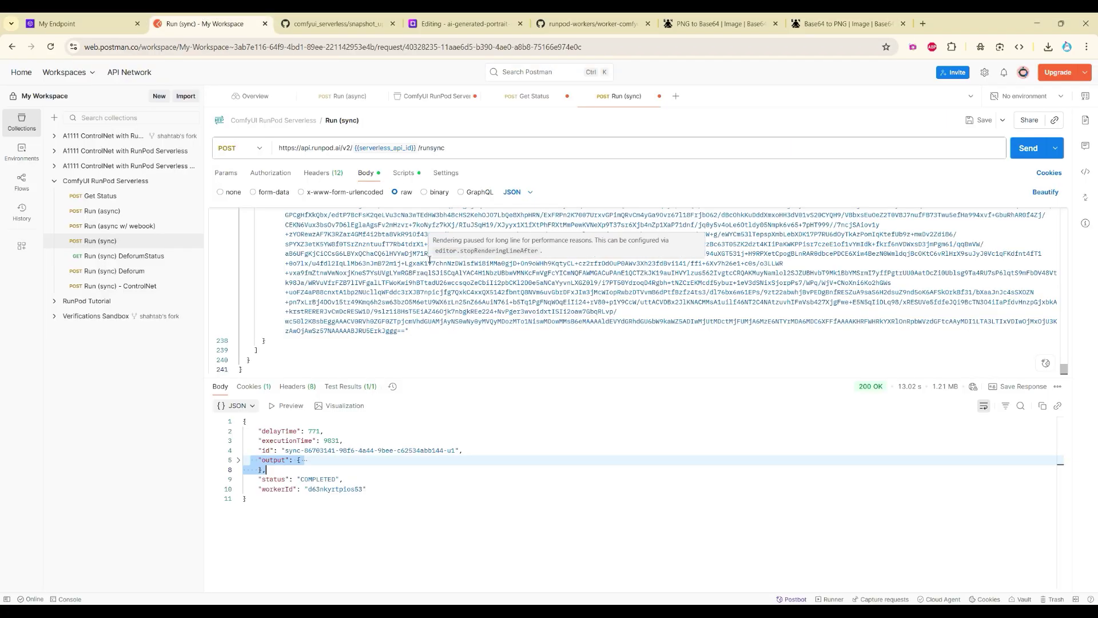
pyautogui.click(107, 213)
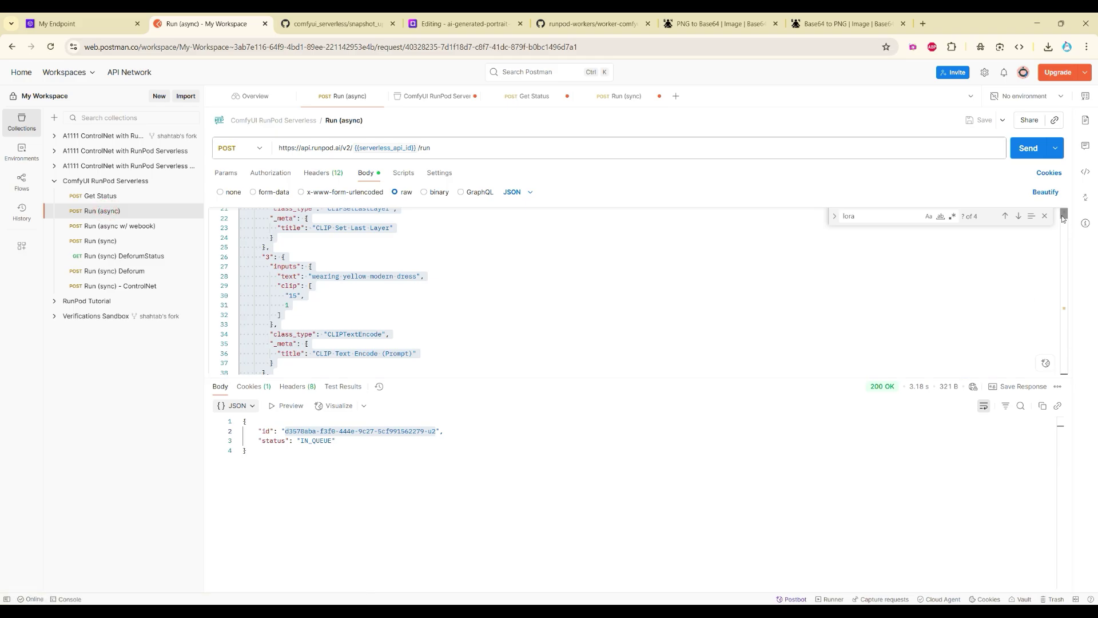
pyautogui.scroll(10, 531, 307)
pyautogui.scroll(-5, 535, 306)
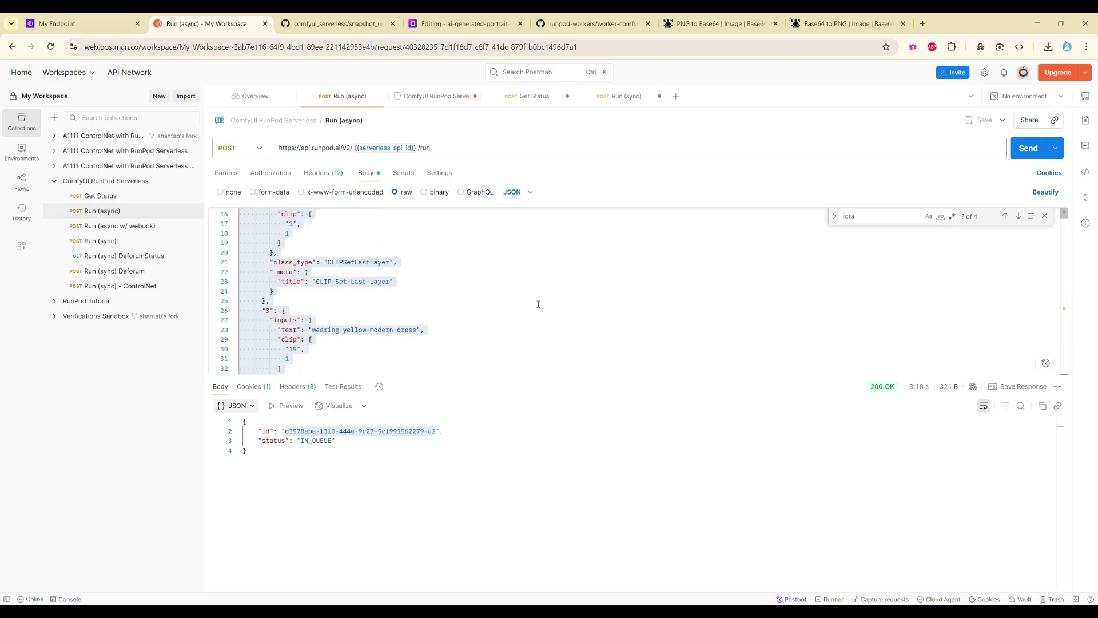
pyautogui.doubleClick(849, 215)
pyautogui.write('x')
pyautogui.press('BackSpace')
pyautogui.write('seed')
pyautogui.doubleClick(337, 291)
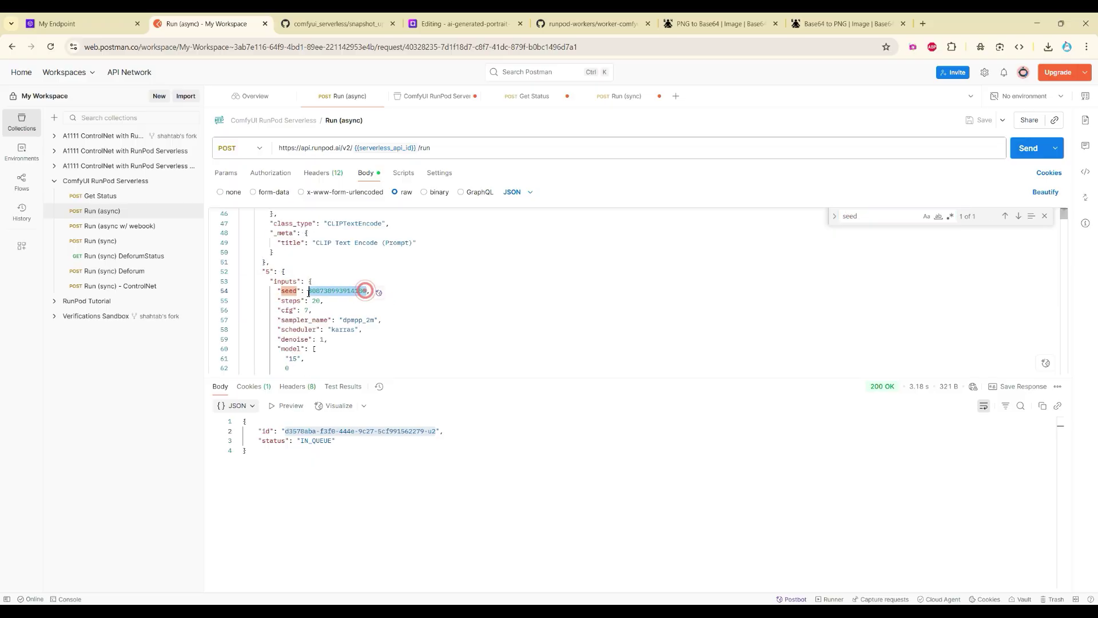
pyautogui.click(393, 322)
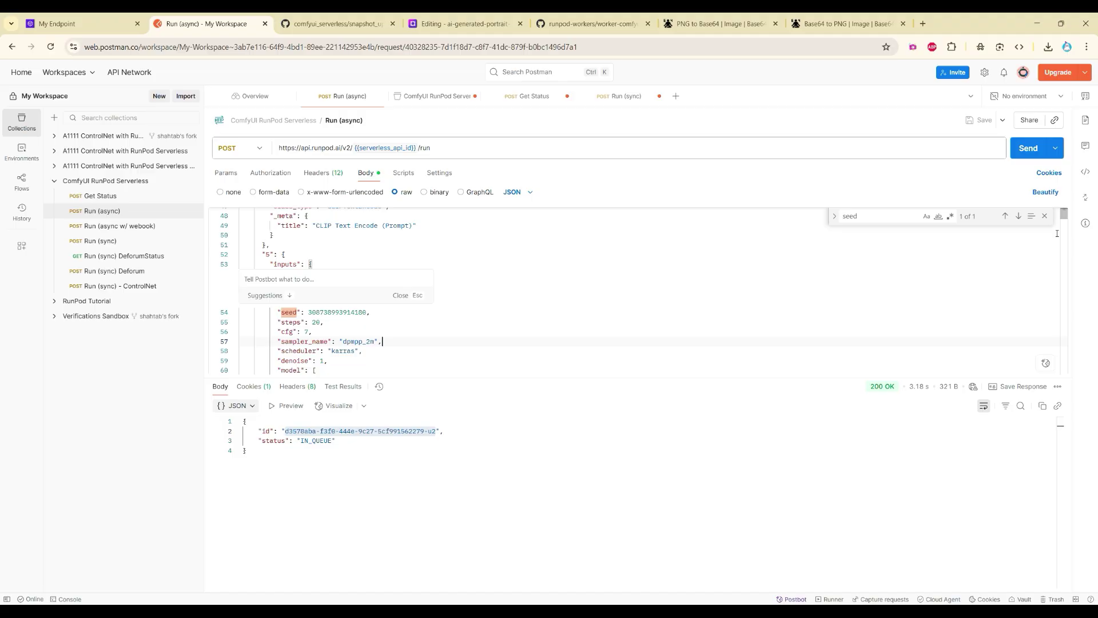
pyautogui.hotkey('alt', 'Tab')
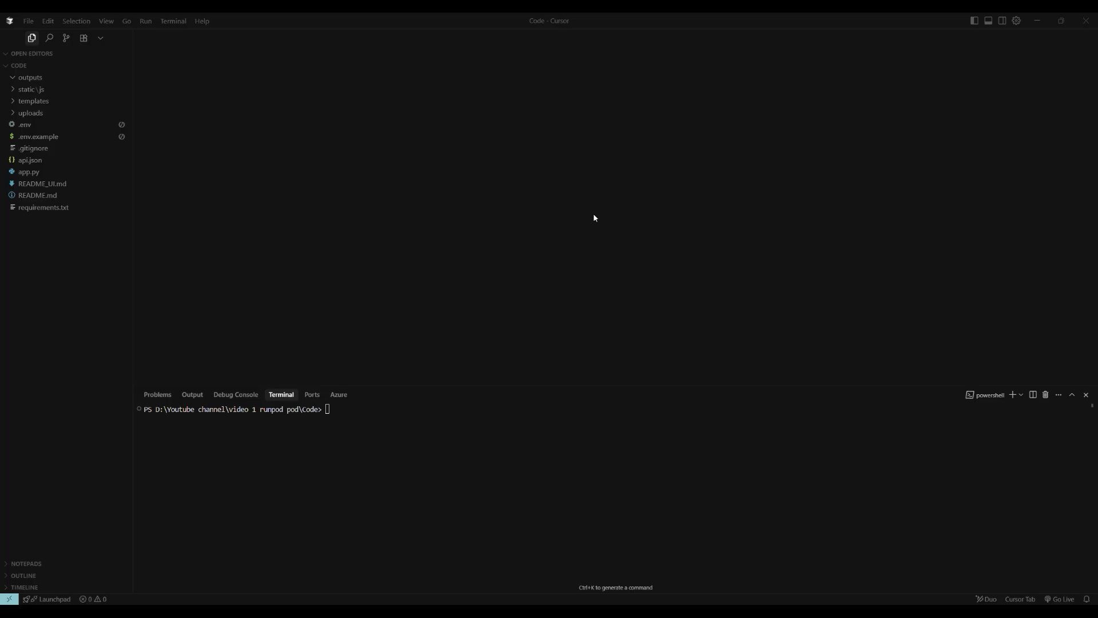
# Compare the SERVERLESS_API_ID and API_KEY variables in .env.example against the project's .env file.
pyautogui.click(80, 137)
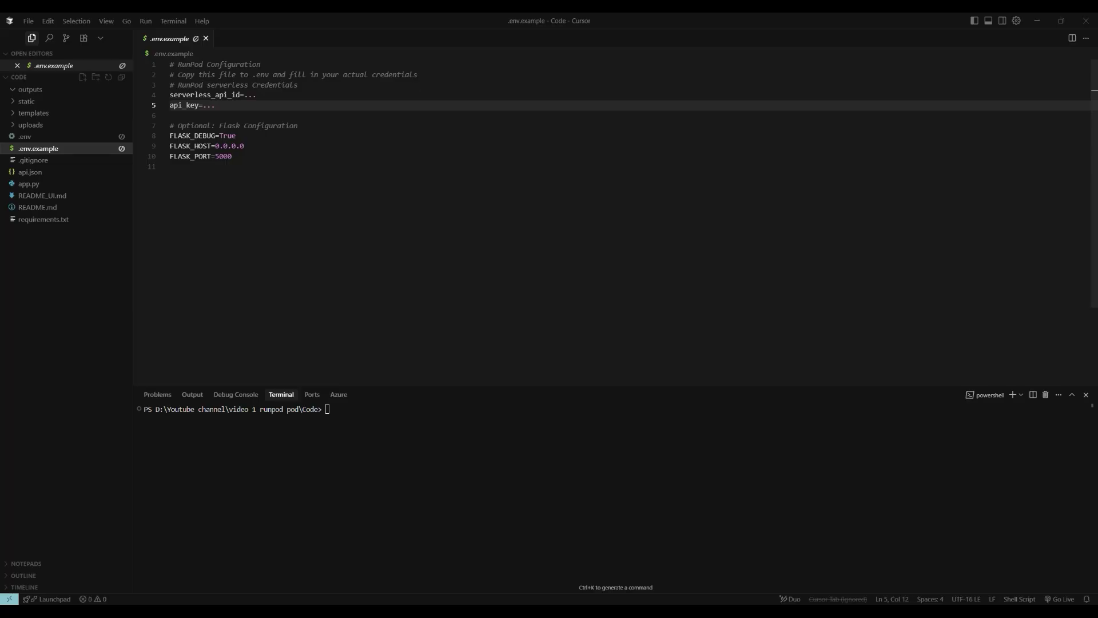
pyautogui.moveTo(240, 95); pyautogui.dragTo(170, 100)
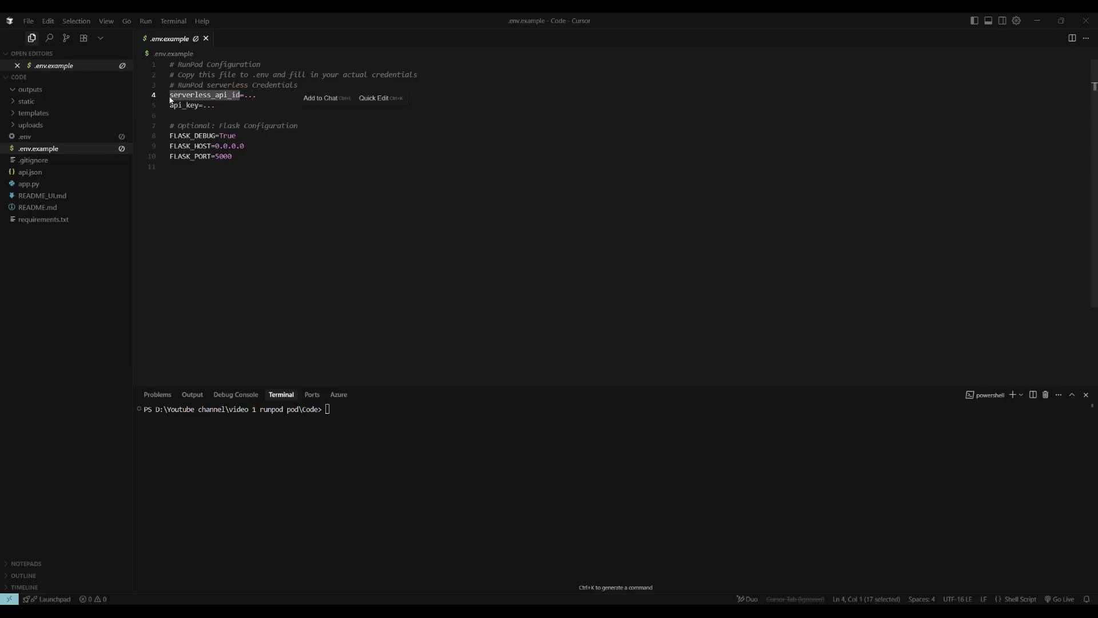
pyautogui.doubleClick(183, 105)
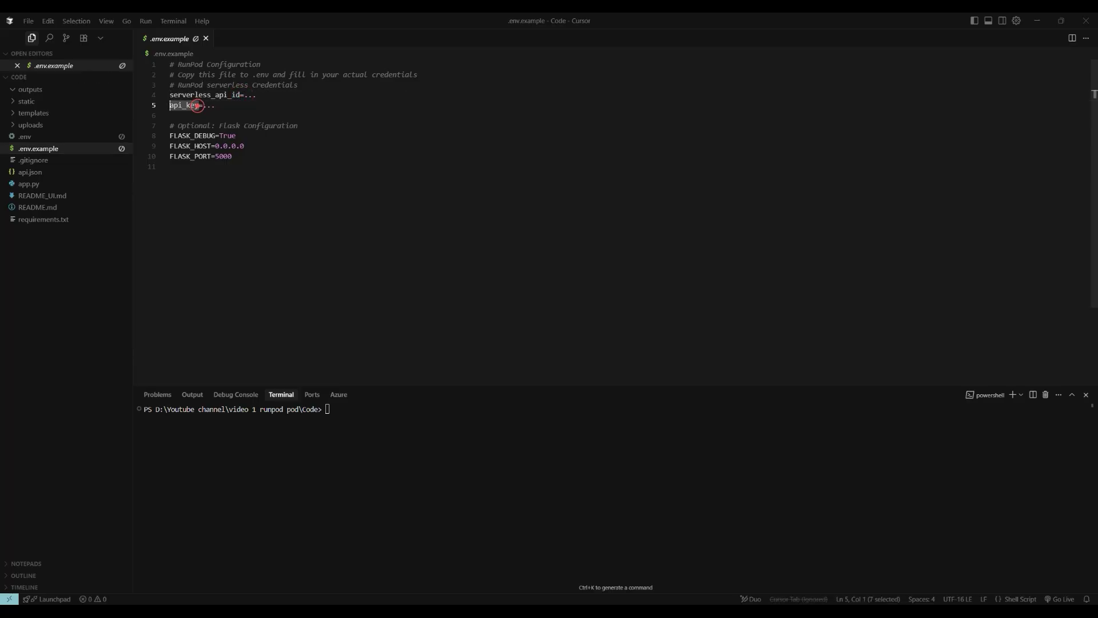
pyautogui.click(60, 136)
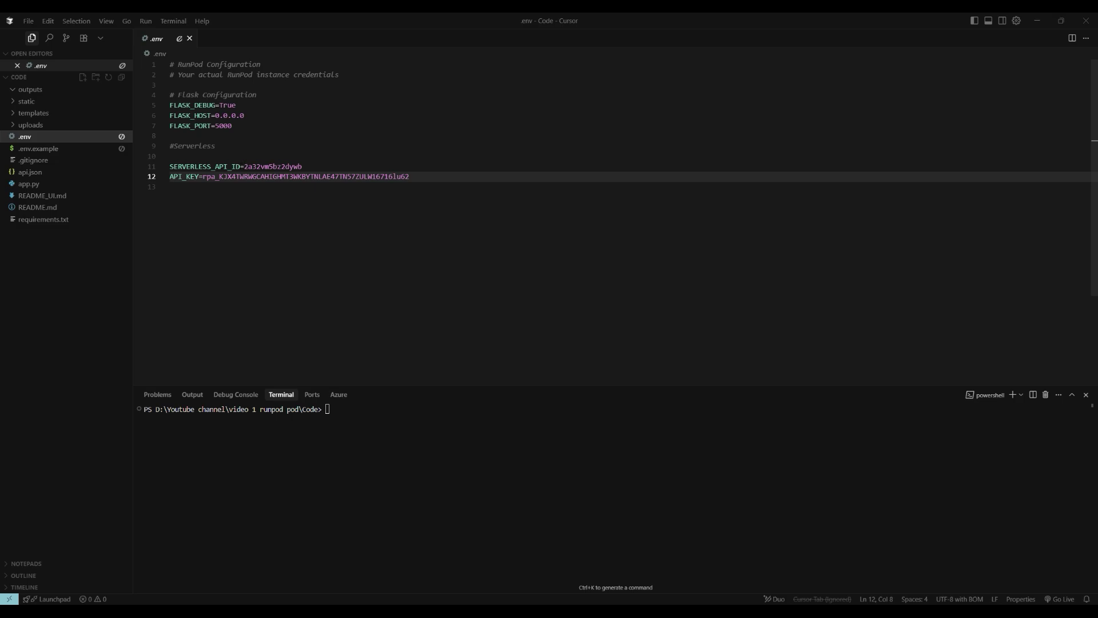
pyautogui.doubleClick(229, 167)
pyautogui.click(172, 186)
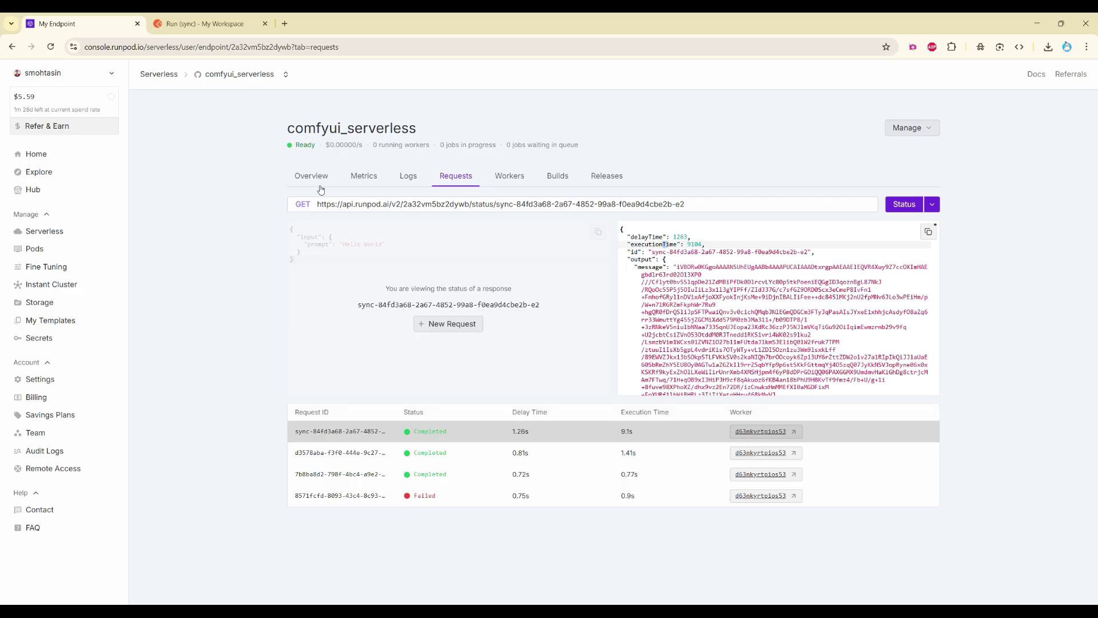
# Match the RunPod endpoint ID to .env's SERVERLESS_API_ID, then view the API keys in account settings.
pyautogui.click(318, 176)
pyautogui.moveTo(603, 231); pyautogui.dragTo(547, 230)
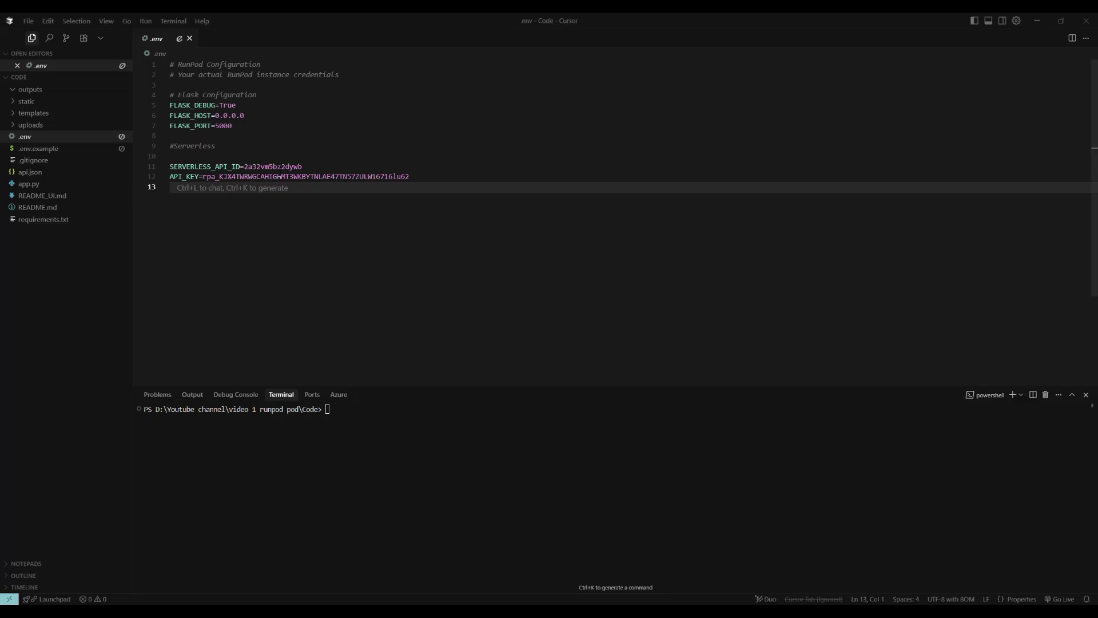
pyautogui.moveTo(314, 166); pyautogui.dragTo(170, 176)
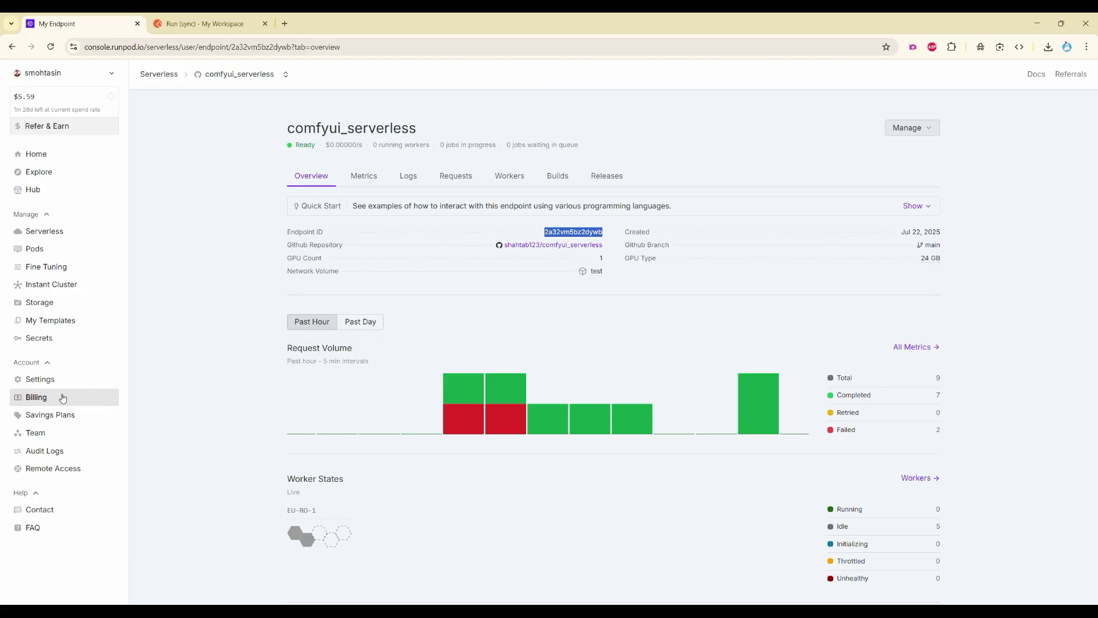
pyautogui.click(57, 379)
pyautogui.scroll(-2, 386, 398)
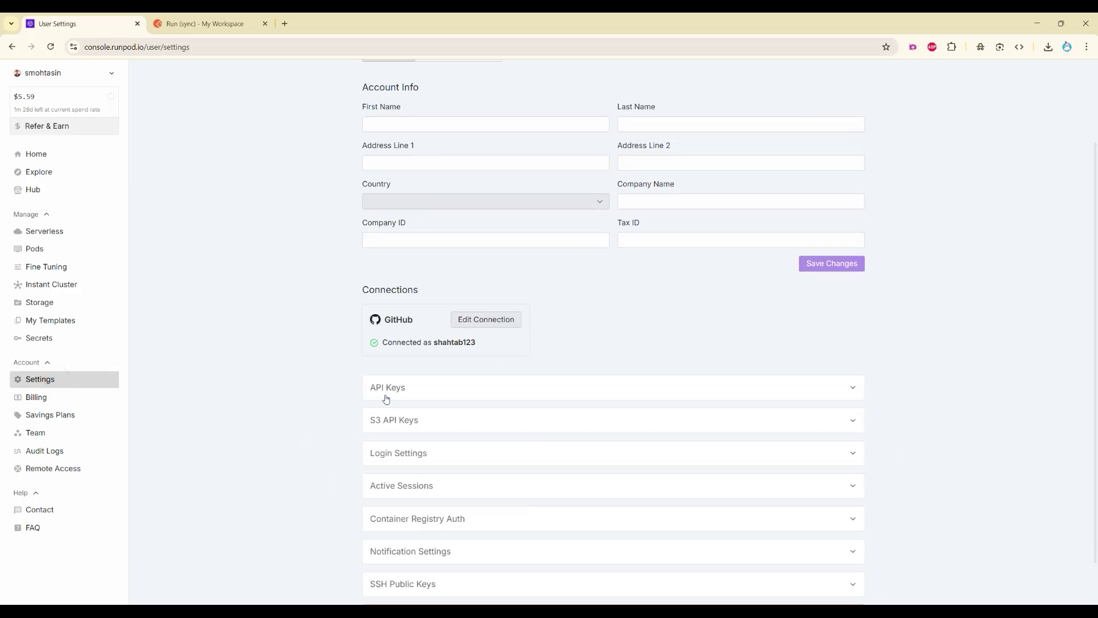
pyautogui.click(436, 379)
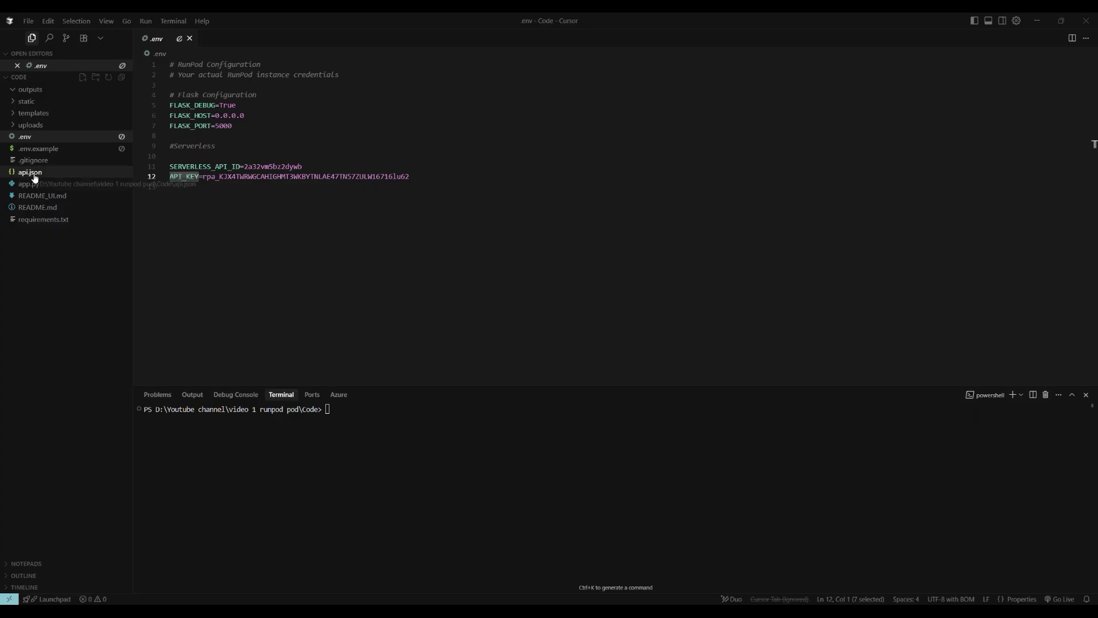
# Read through README.md, including the example environment settings on lines 43–50.
pyautogui.click(49, 207)
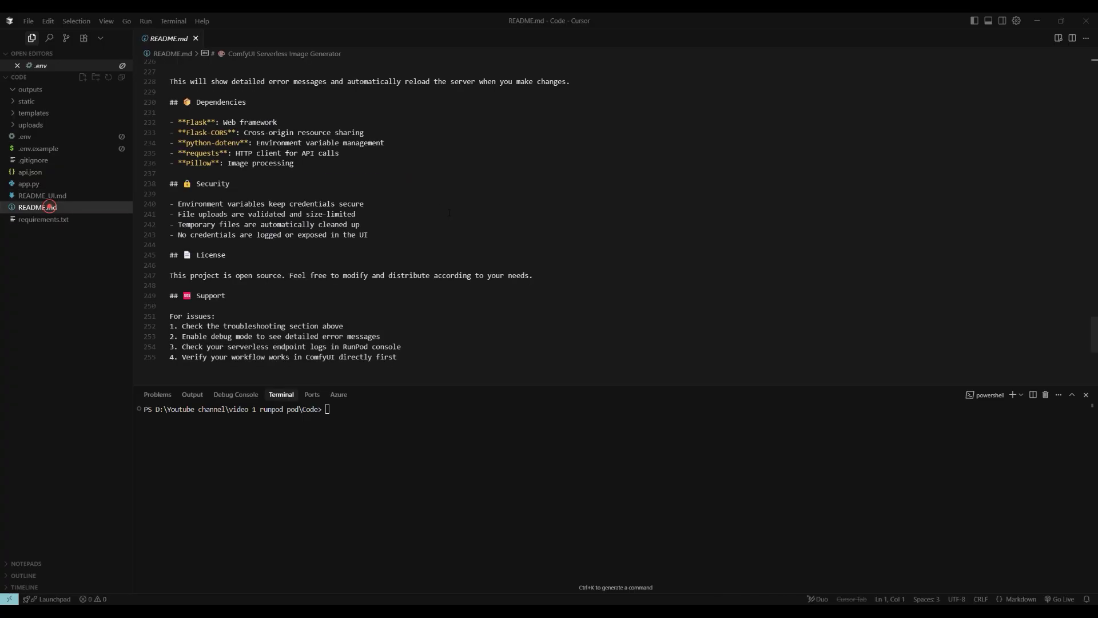
pyautogui.scroll(20, 448, 213)
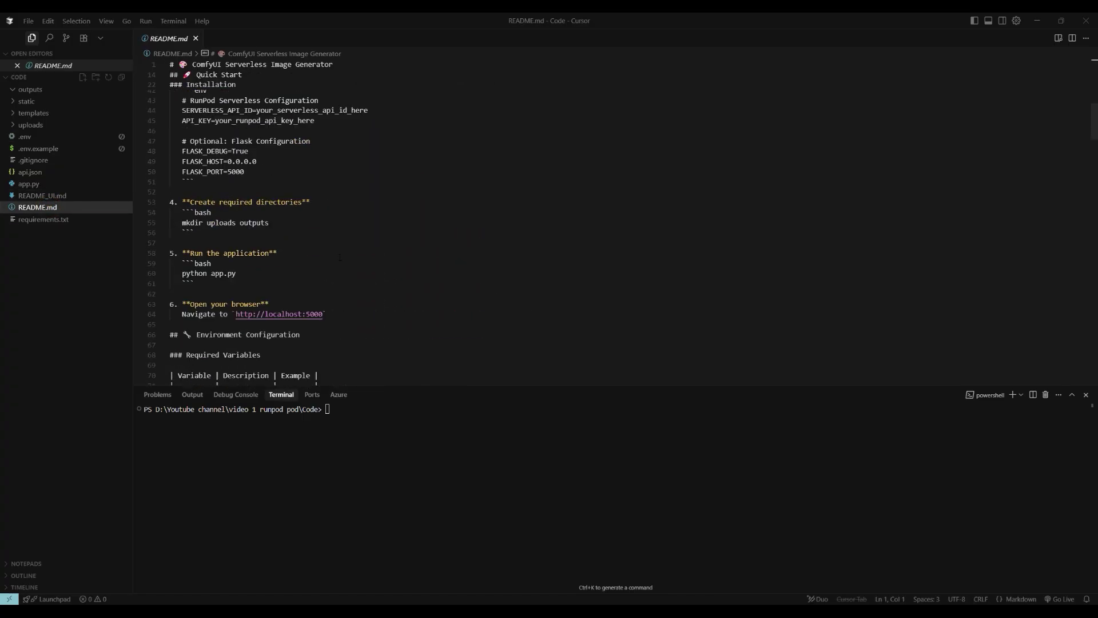
pyautogui.scroll(7, 340, 258)
pyautogui.moveTo(178, 203); pyautogui.dragTo(319, 204)
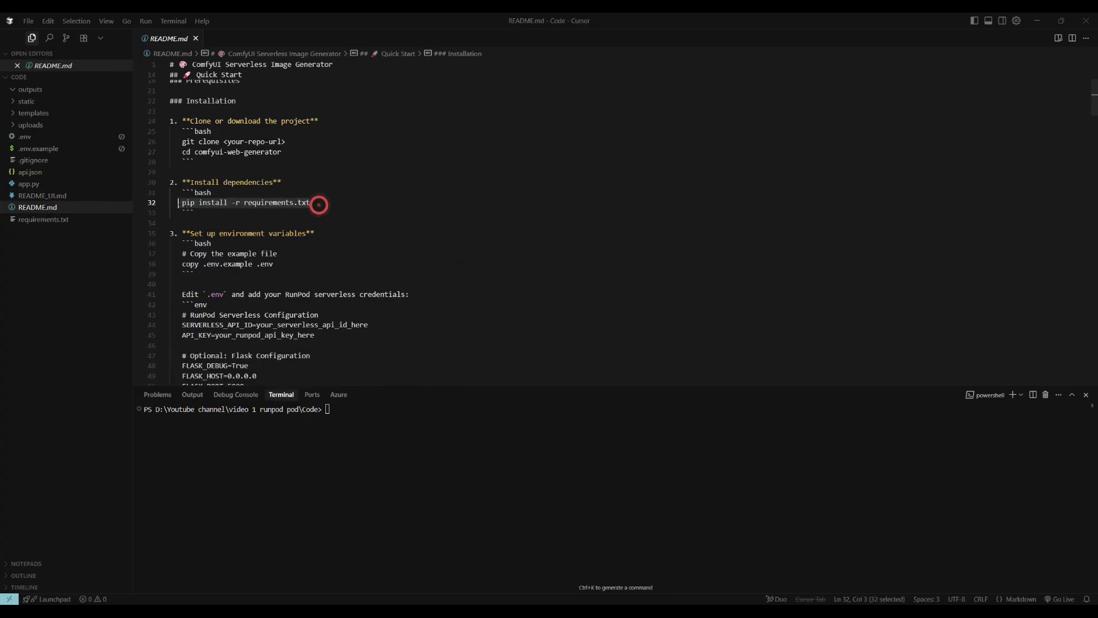
pyautogui.scroll(-6, 449, 223)
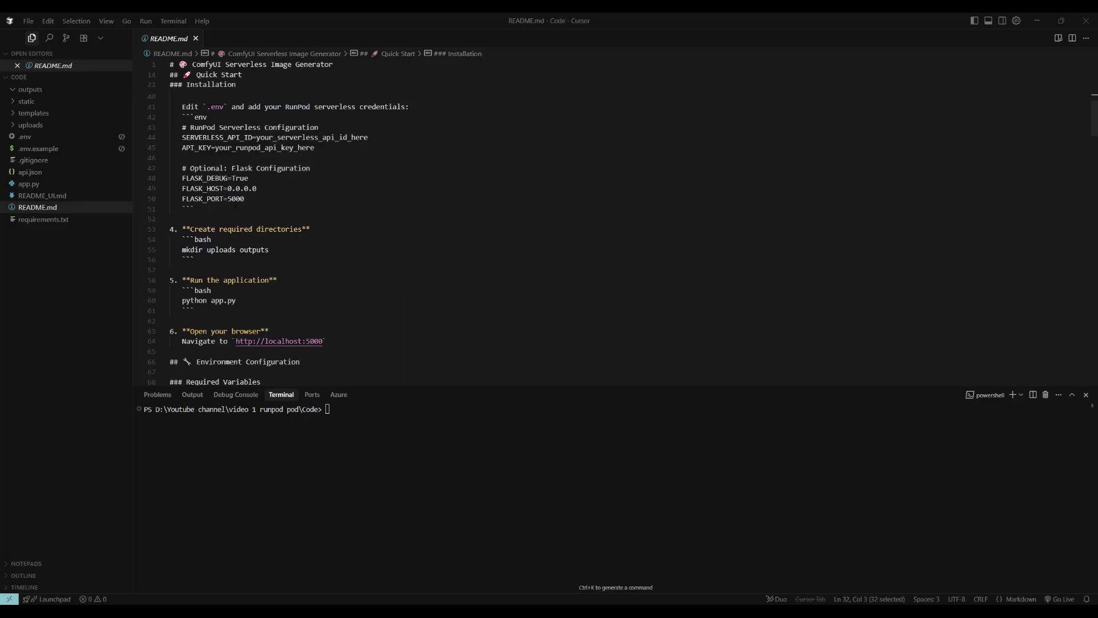
pyautogui.moveTo(278, 201); pyautogui.dragTo(170, 127)
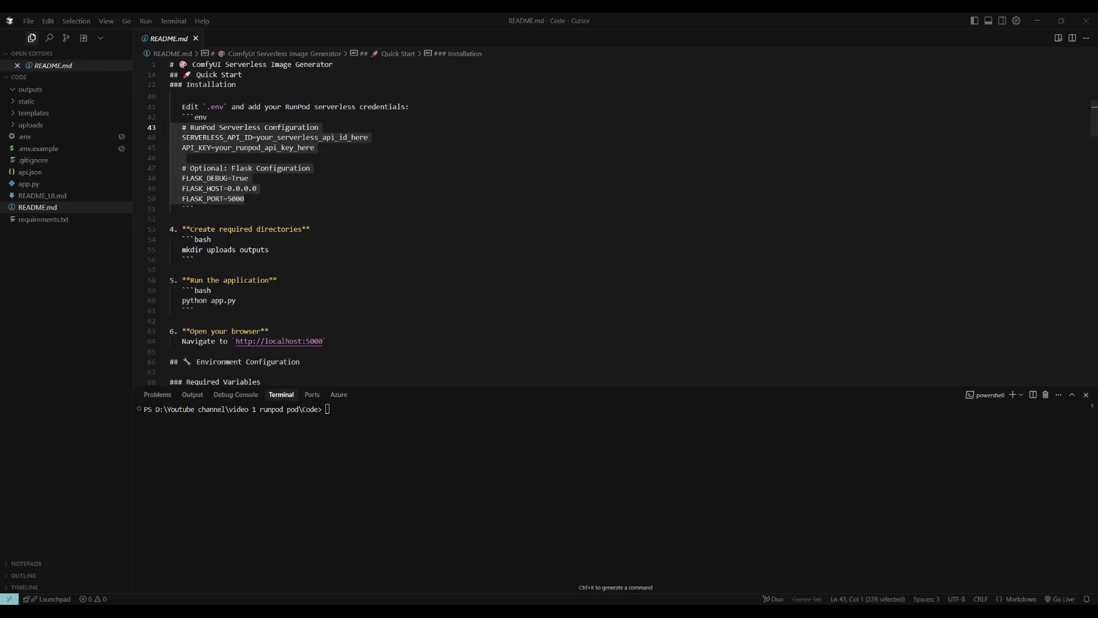
pyautogui.scroll(-3, 279, 236)
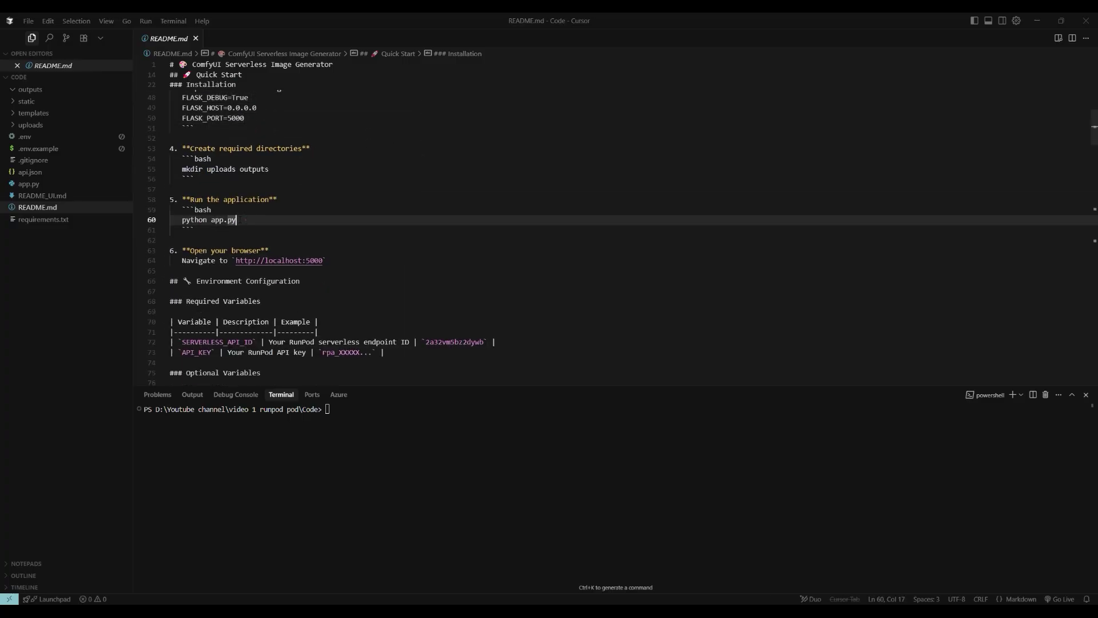
# Run the README's 'python app.py' command in the terminal to start the Flask app.
pyautogui.moveTo(182, 220); pyautogui.dragTo(236, 220)
pyautogui.hotkey('ctrl', 'c')
pyautogui.hotkey('ctrl', 'v')
pyautogui.press('Return')
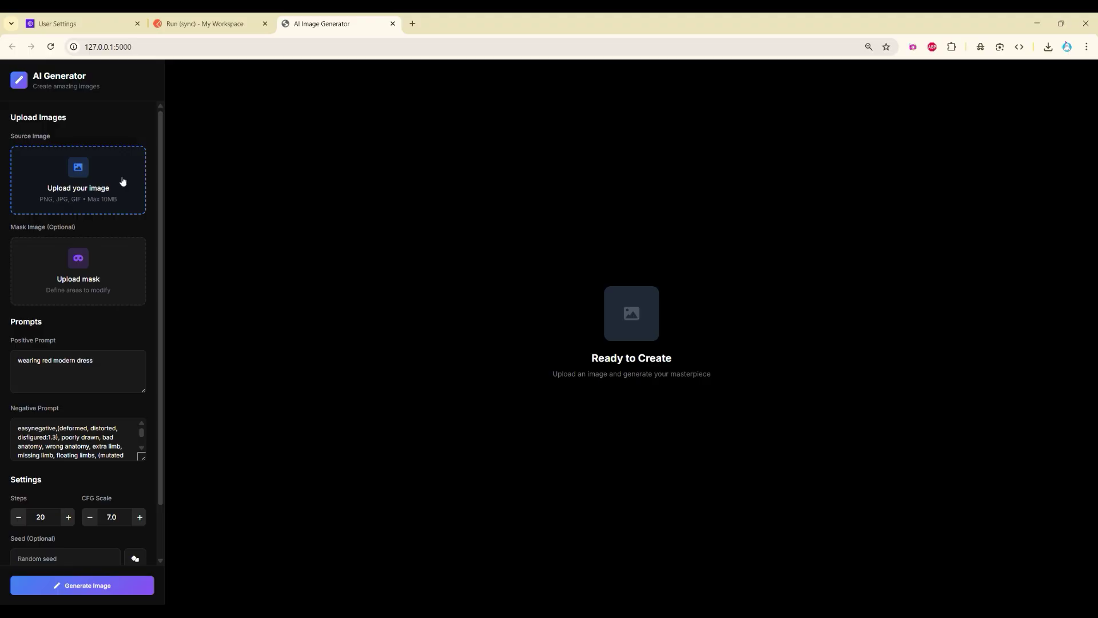
# Upload image.png and mask.png, change 'red' to 'yellow' in the prompt, randomize the seed, and generate.
pyautogui.click(121, 180)
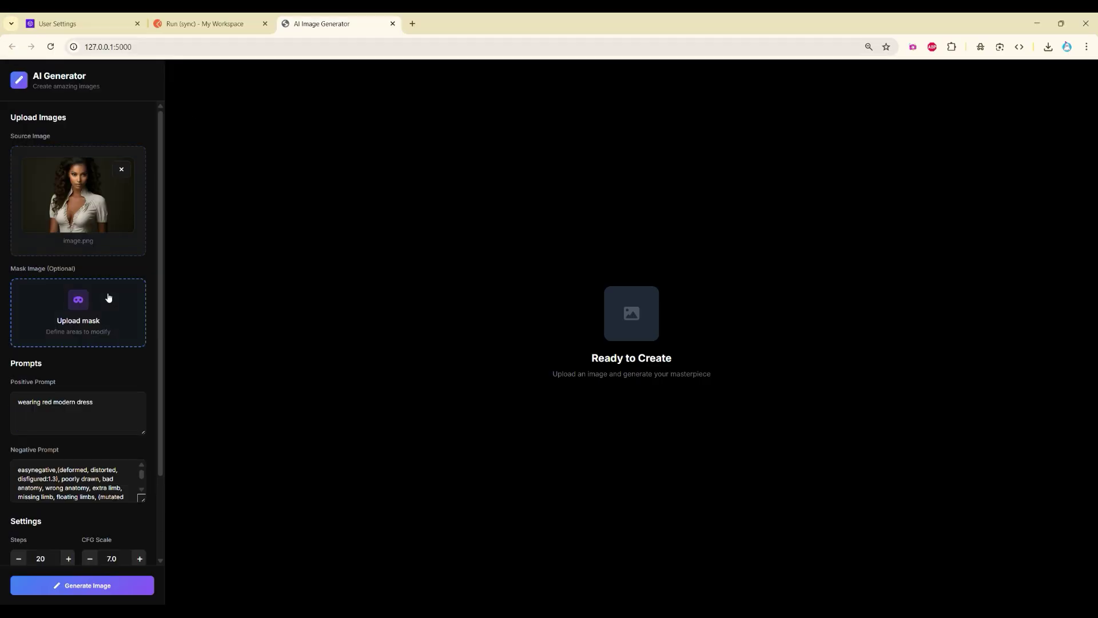
pyautogui.click(108, 295)
pyautogui.doubleClick(131, 131)
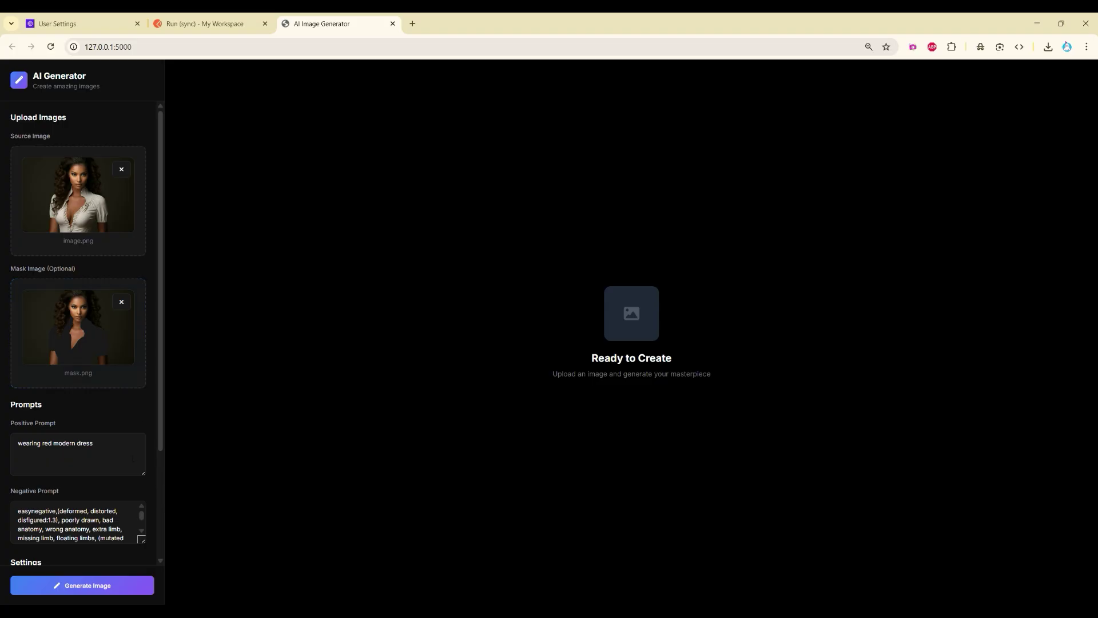
pyautogui.doubleClick(52, 446)
pyautogui.press('BackSpace')
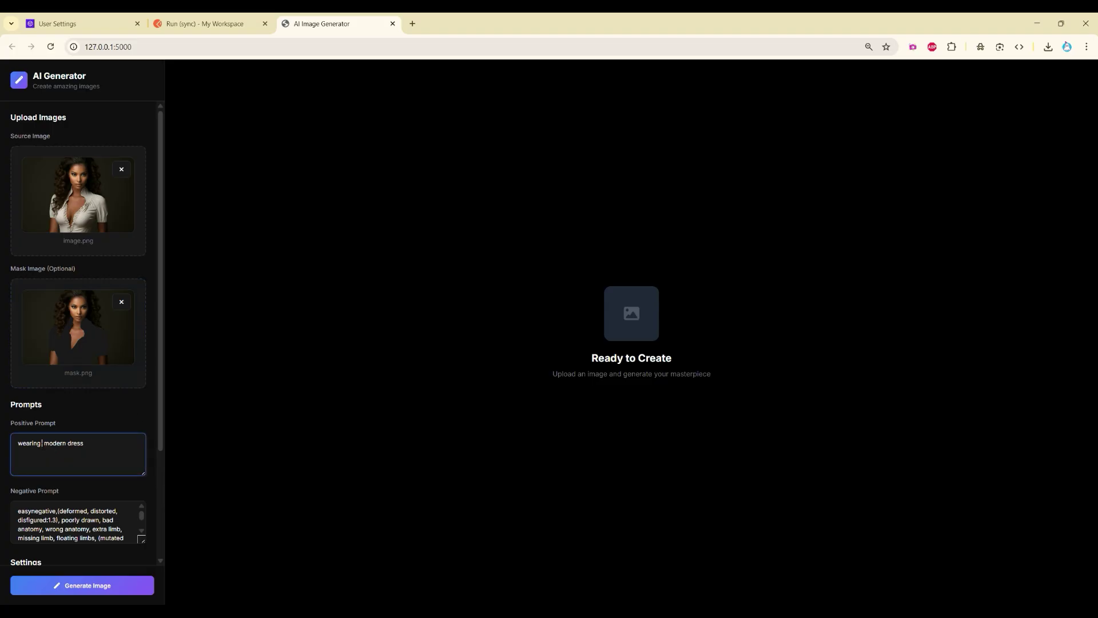
pyautogui.write('yellow')
pyautogui.scroll(-3, 141, 502)
pyautogui.click(141, 502)
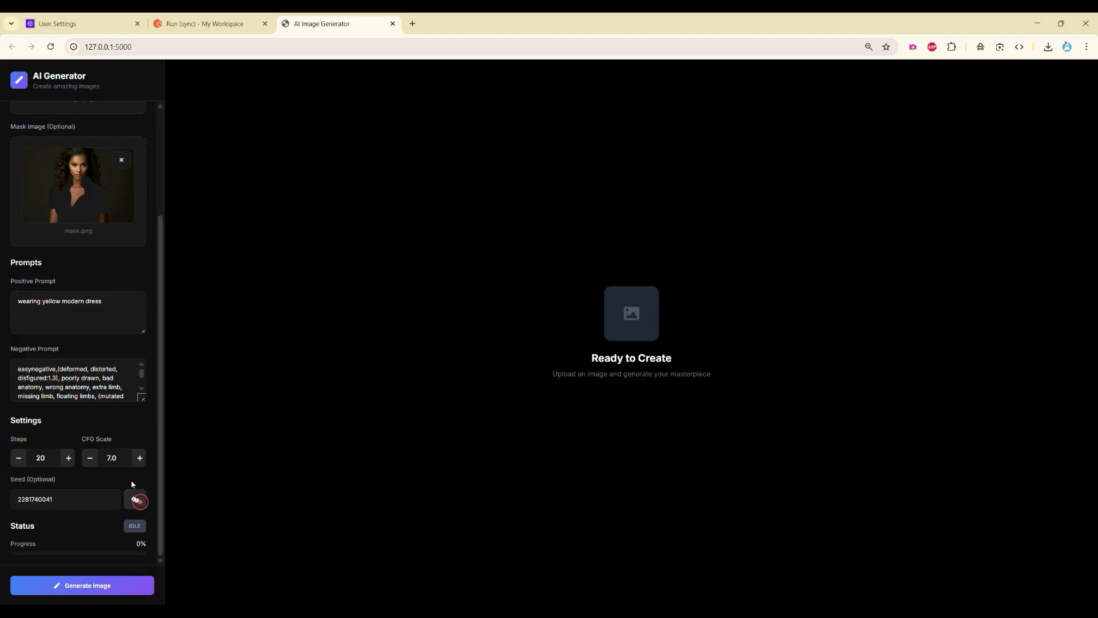
pyautogui.click(94, 585)
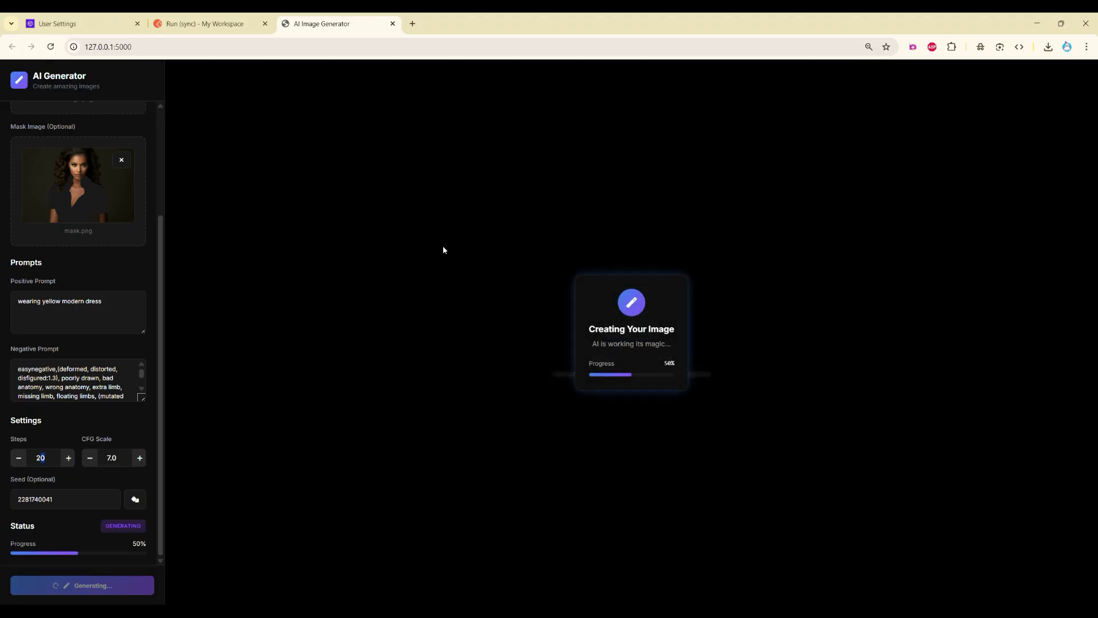
# Check the comfyui_serverless endpoint's requests on RunPod, then return to the generator's result.
pyautogui.click(57, 23)
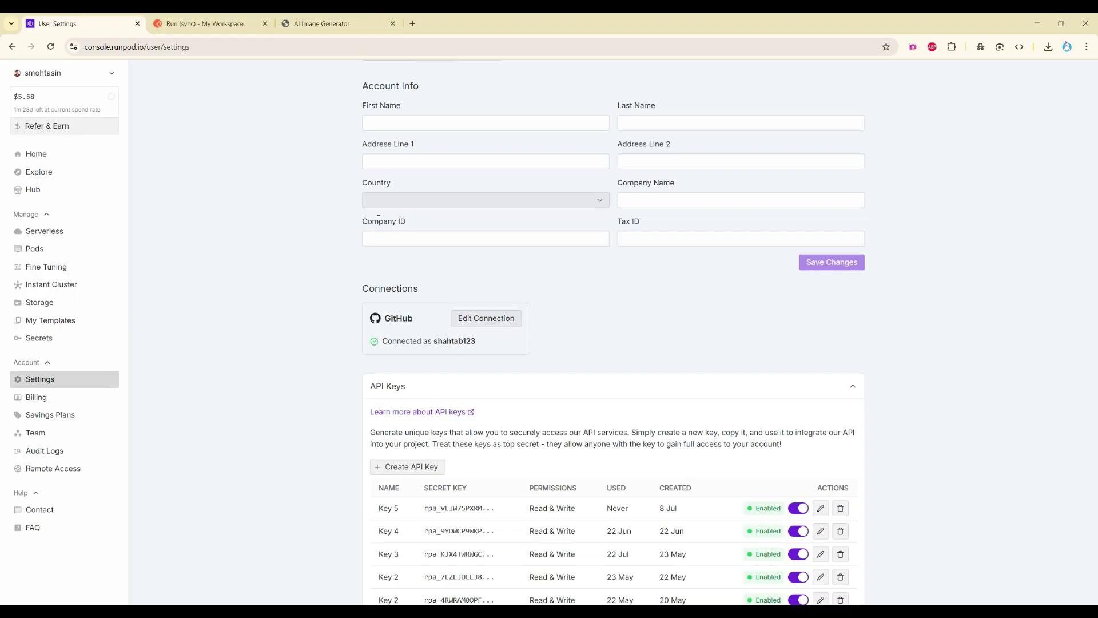
pyautogui.click(68, 236)
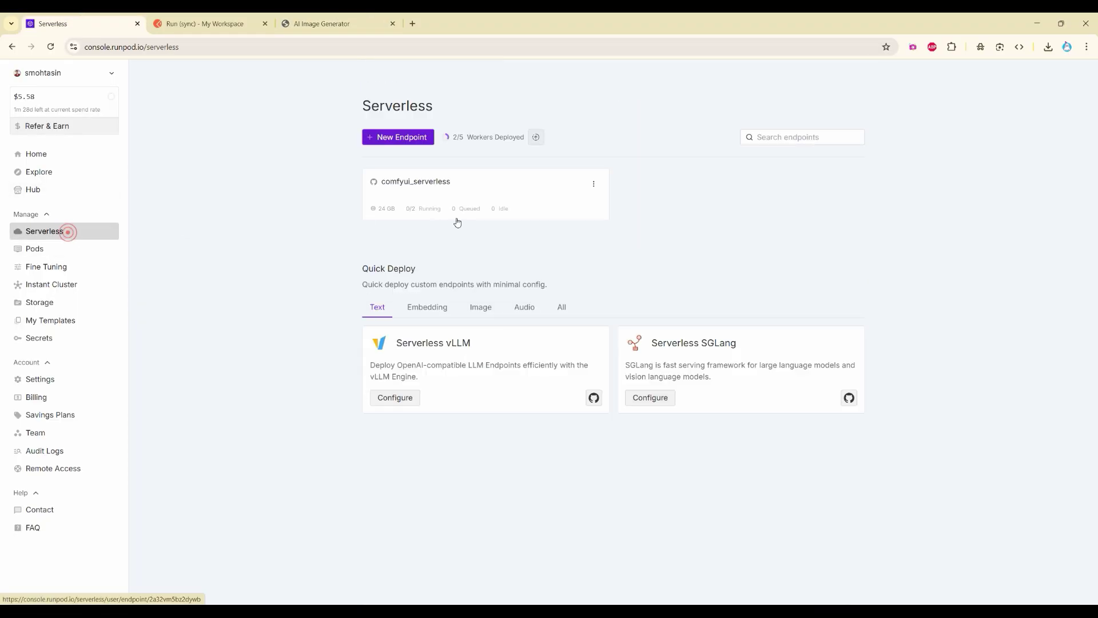
pyautogui.click(407, 208)
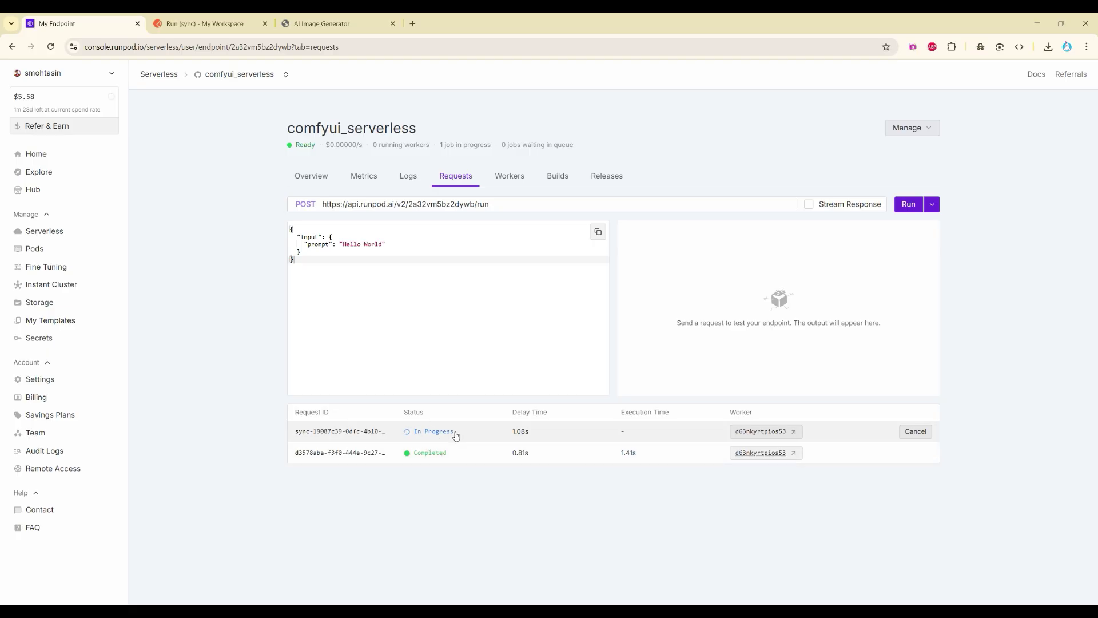
pyautogui.click(355, 18)
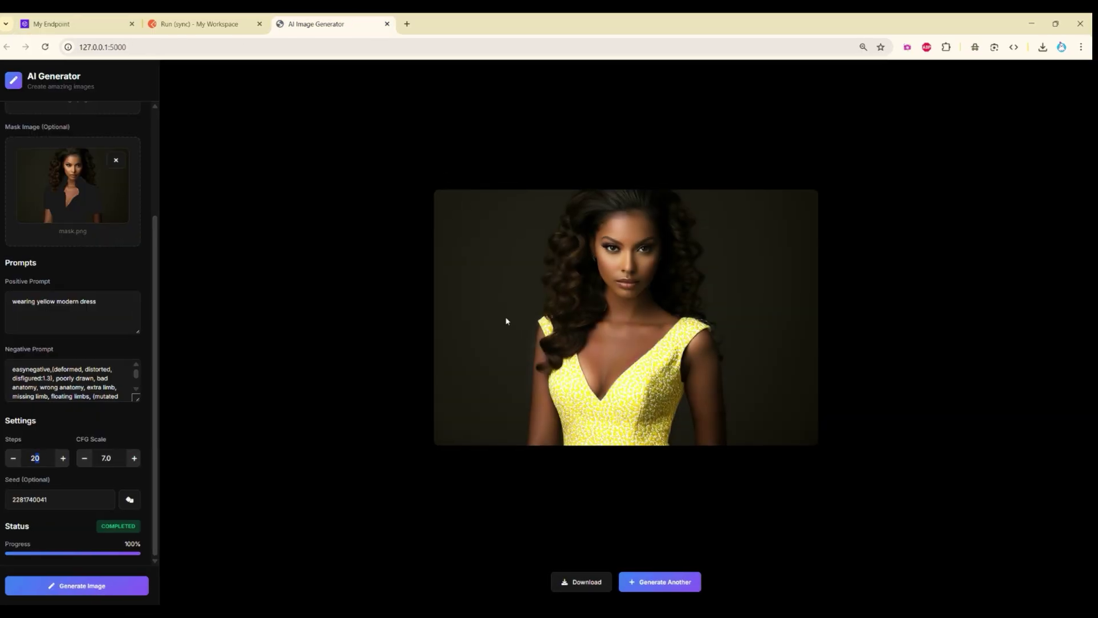